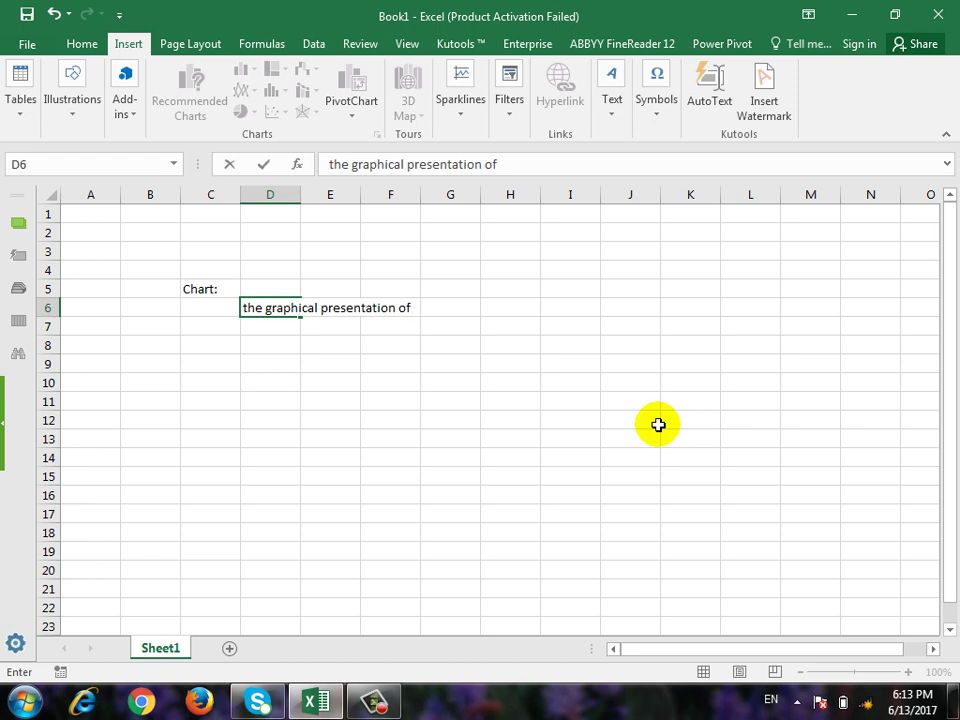
- Complete the definition in D6 as "the graphical presentation of data" and dismiss the Windows color scheme prompt
key("BackSpace")
key("BackSpace")
type("data")
key("Return")
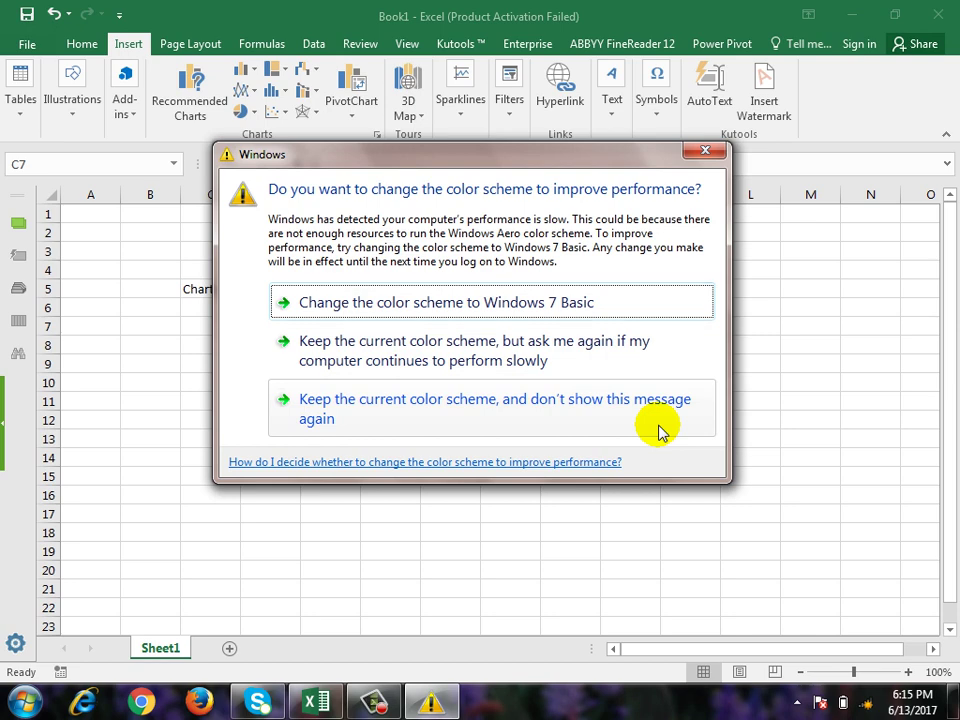
left_click(706, 153)
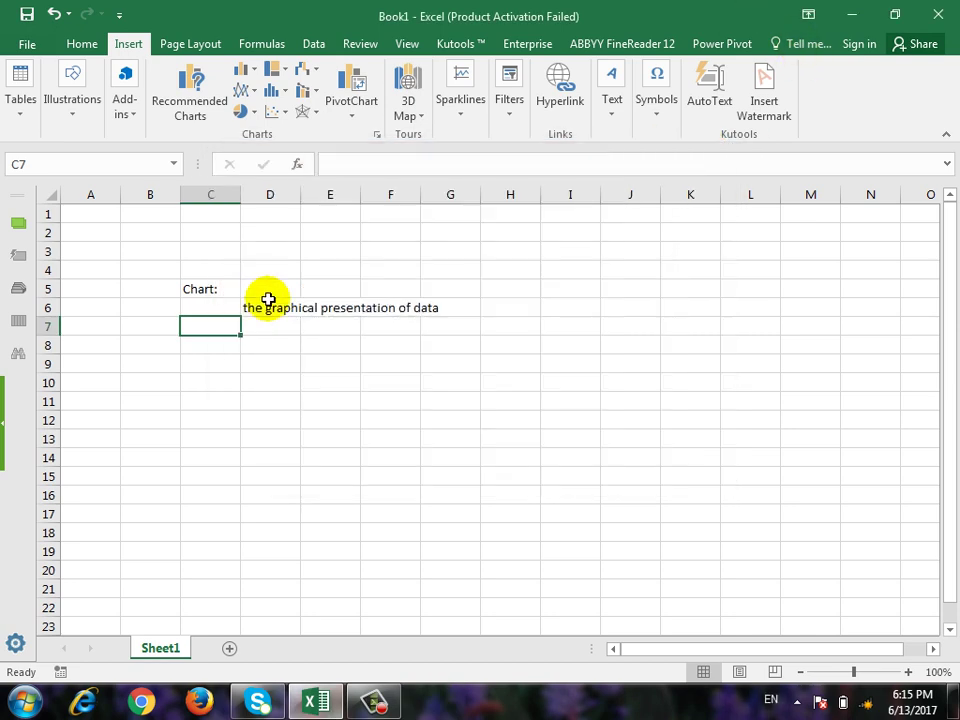
- Enter the table headings Name, word, excel and access in cells B8 to E8
left_click(170, 346)
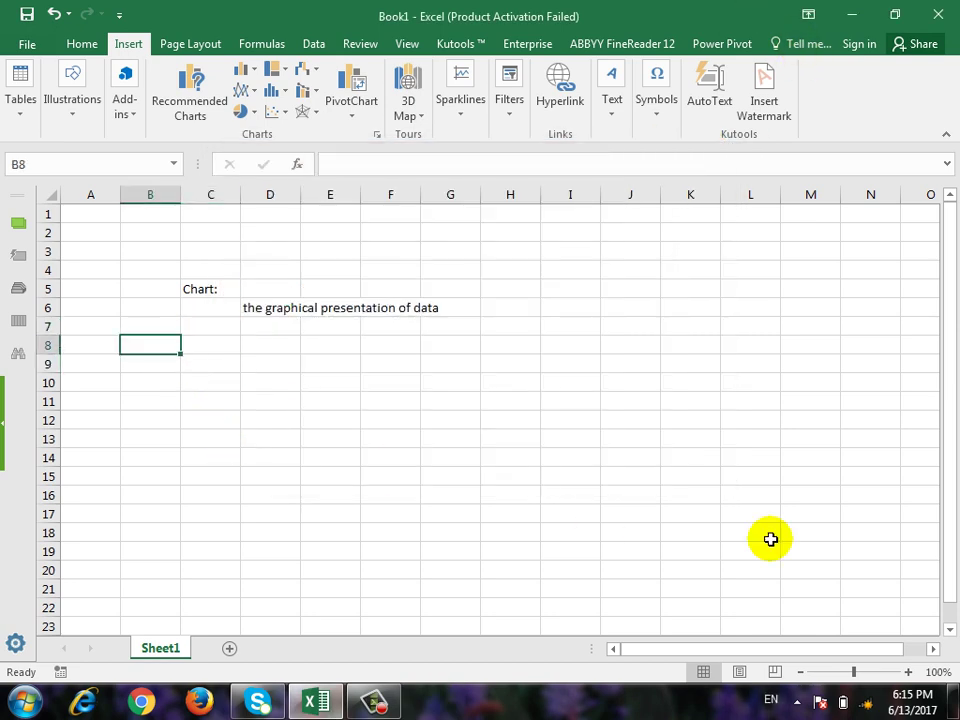
type("Name")
key("Tab")
type("word")
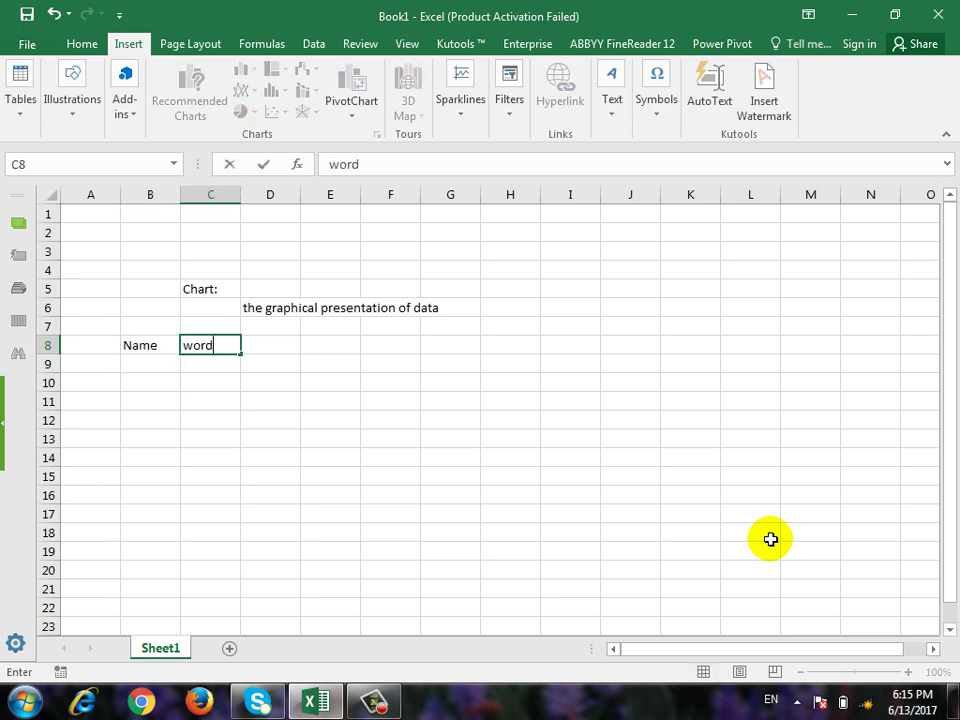
key("Tab")
type("excel")
key("Tab")
type("acc")
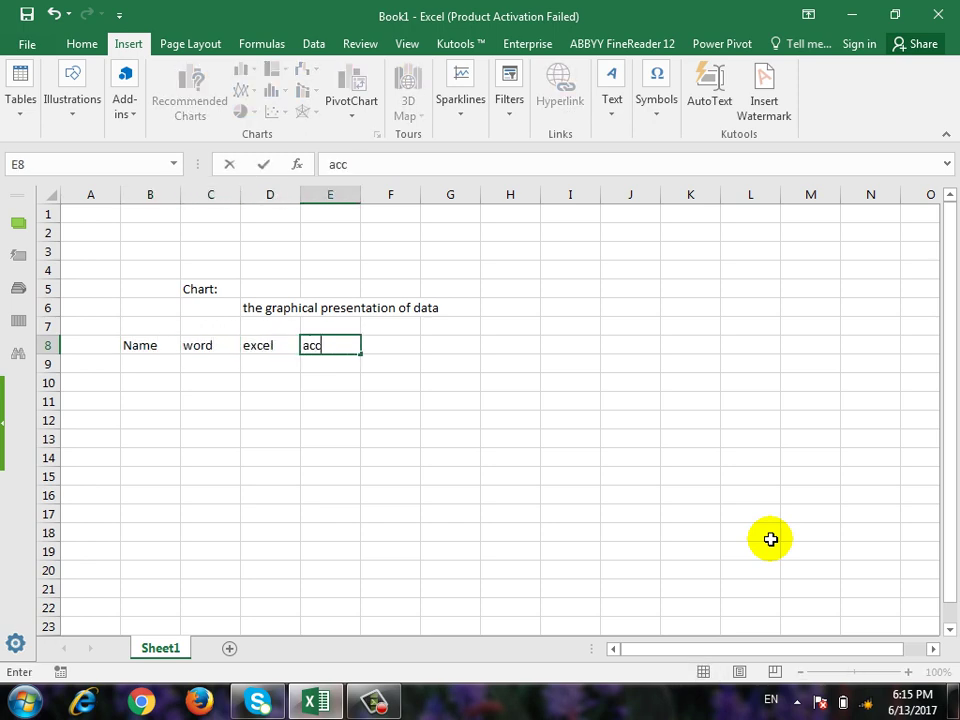
type("ess")
key("Return")
- Enter the four people's names under the Name heading in B9 to B12
type("al")
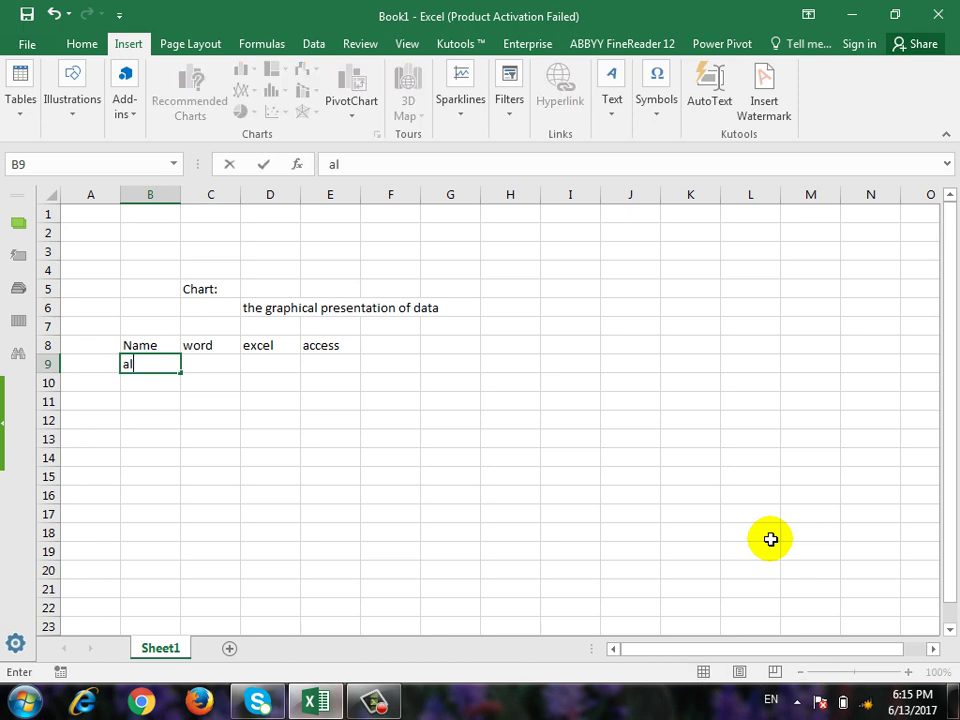
type("i")
key("Return")
type("wali")
key("Return")
type("ahma")
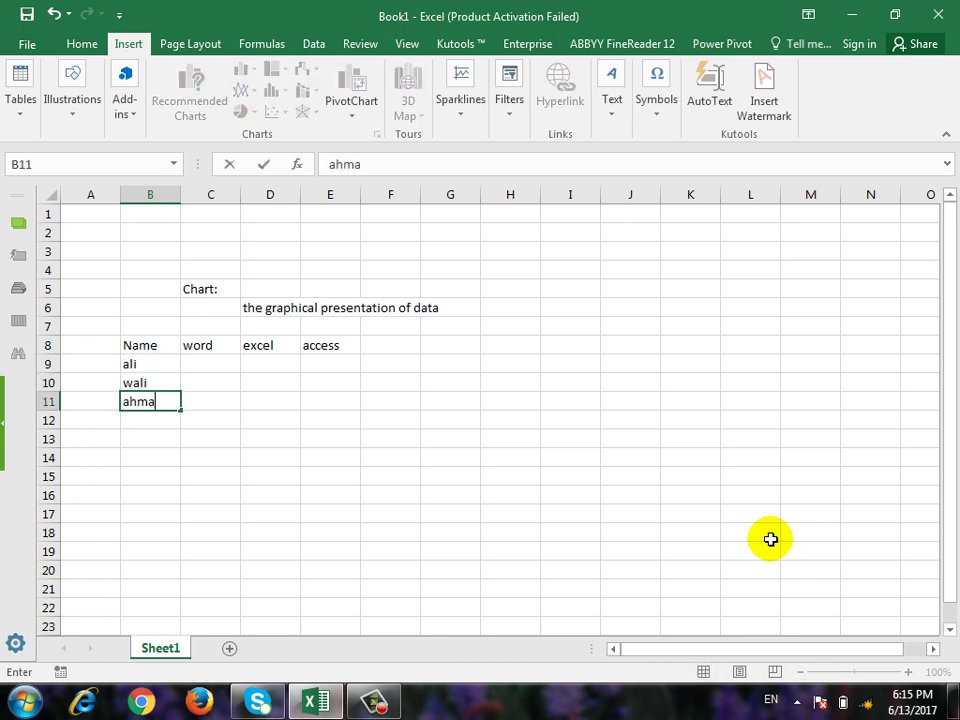
type("d")
key("Return")
type("khan")
key("Tab")
- Enter the word scores 55, 66, 77 and 88 in C9 to C12
key("Up")
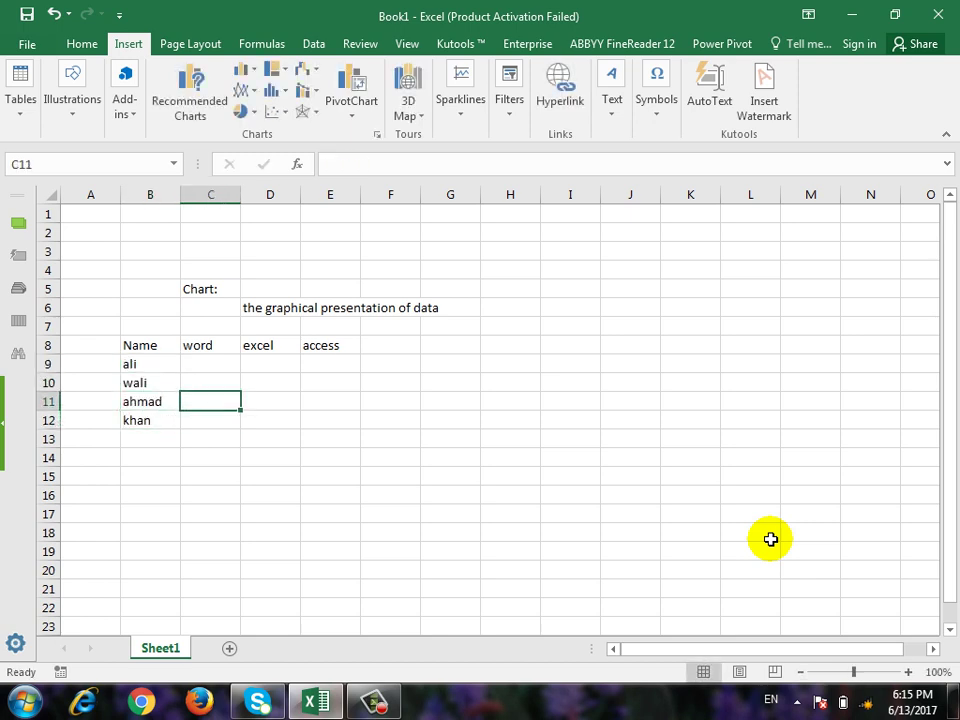
key("Up")
key("Up")
type("55")
key("Return")
type("66")
key("Return")
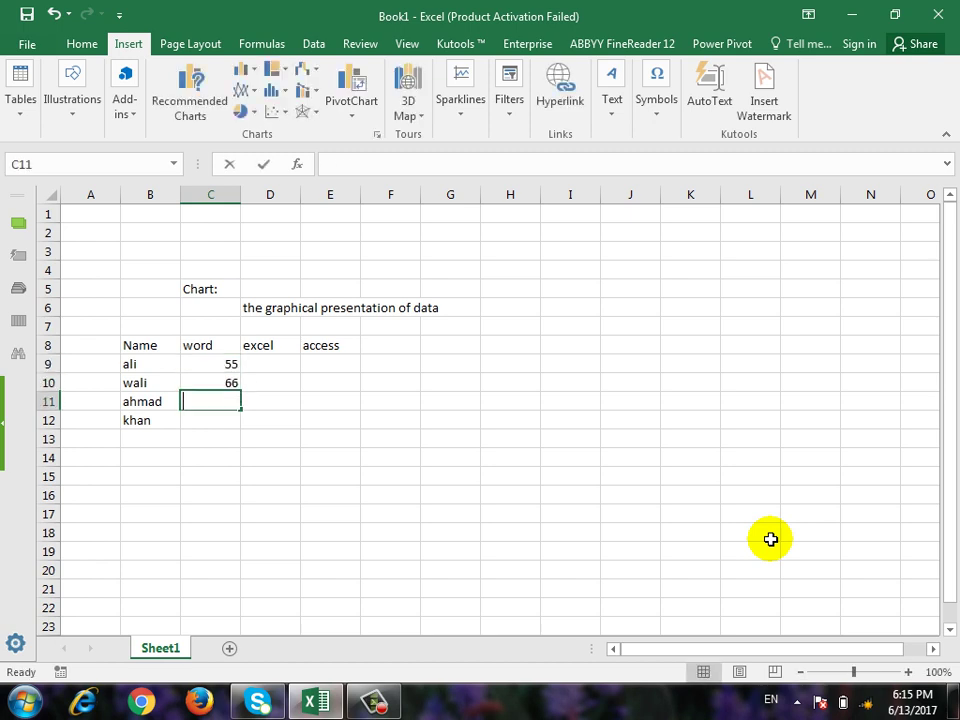
type("77 88")
key("Tab")
- Fill the excel column so that D9 to D12 contain 44, 33, 44 and 55
type("55")
key("Up")
type("44")
key("Up")
type("33")
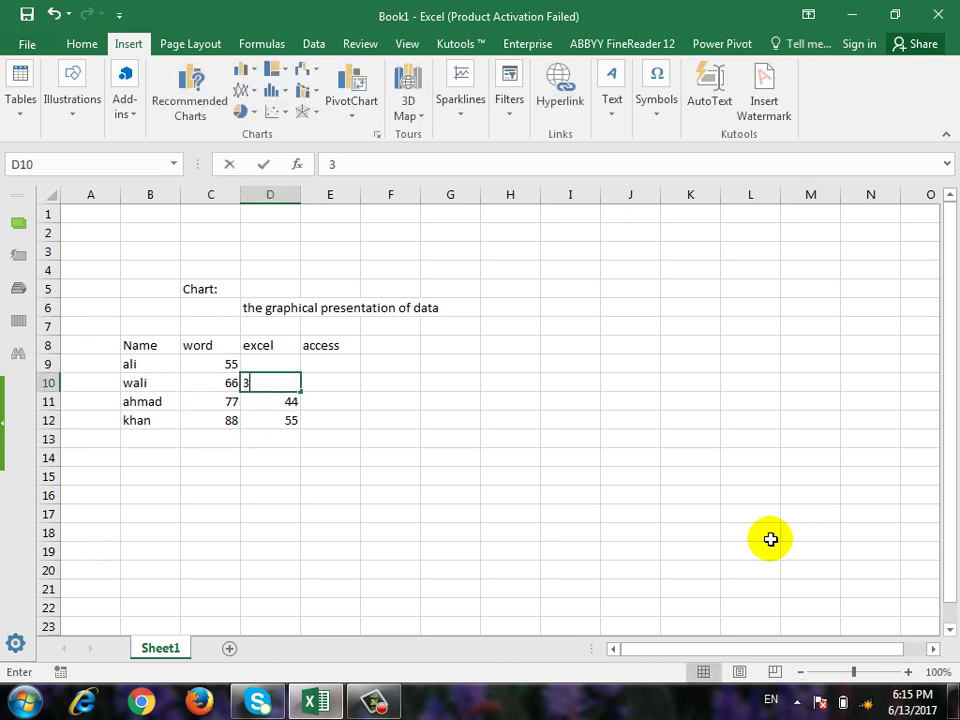
key("Up")
type("44")
key("Tab")
- Enter the access scores 55, 66, 77 and 88 in E9 to E12
type("55")
key("Return")
type("66")
key("Return")
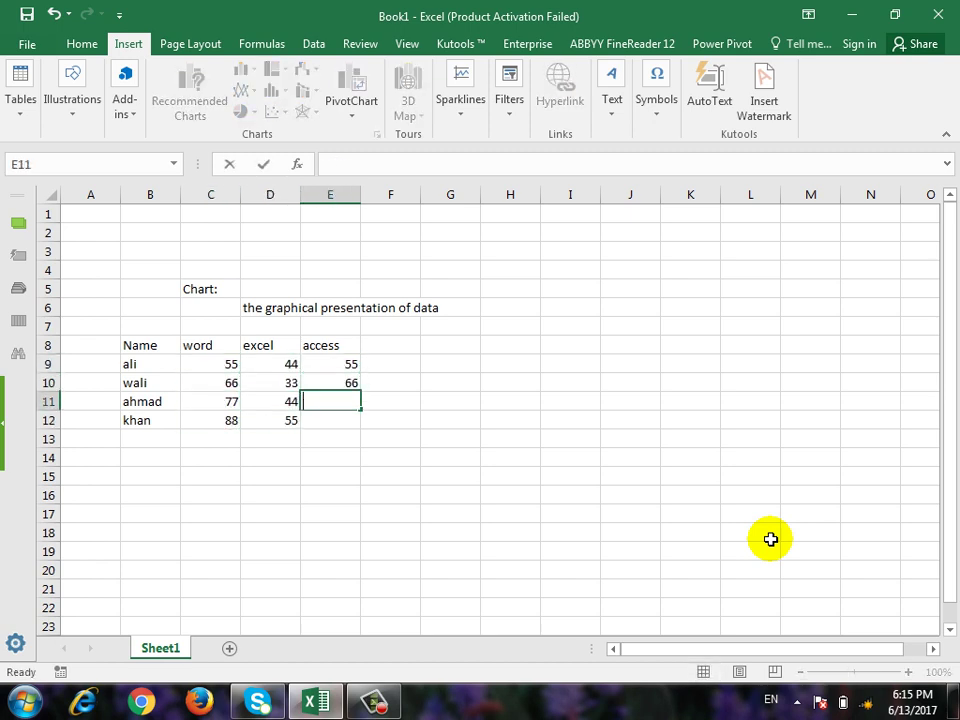
type("77")
key("Return")
type("88")
key("Return")
- Select the whole table B8:E12 including its headings and open the recommended charts for it
key("Up")
key("Left")
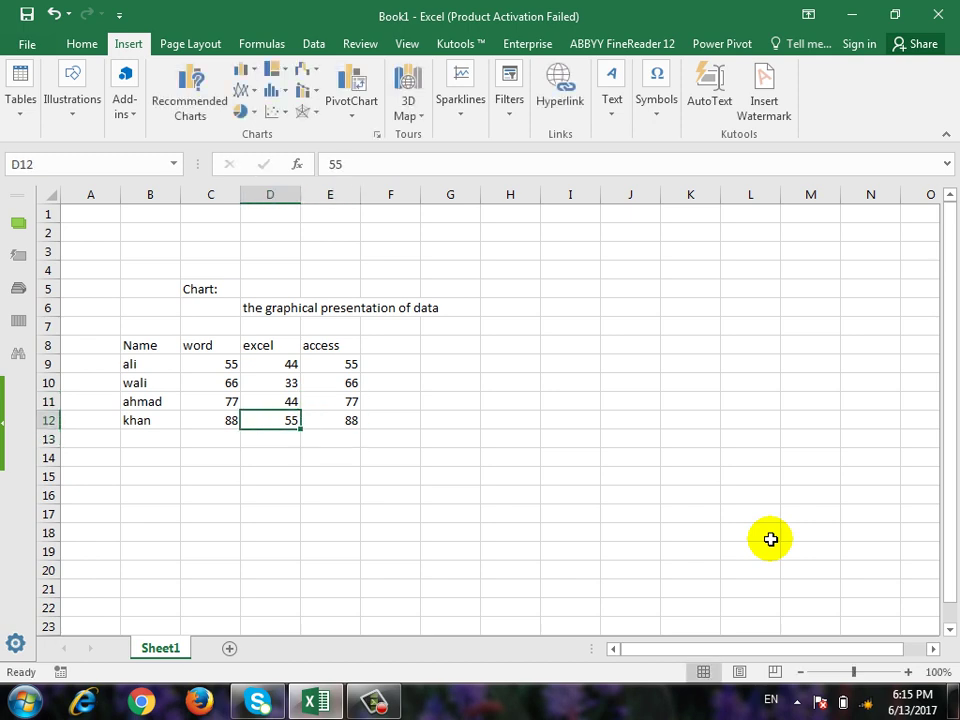
key("Up")
key("Left")
key("Left")
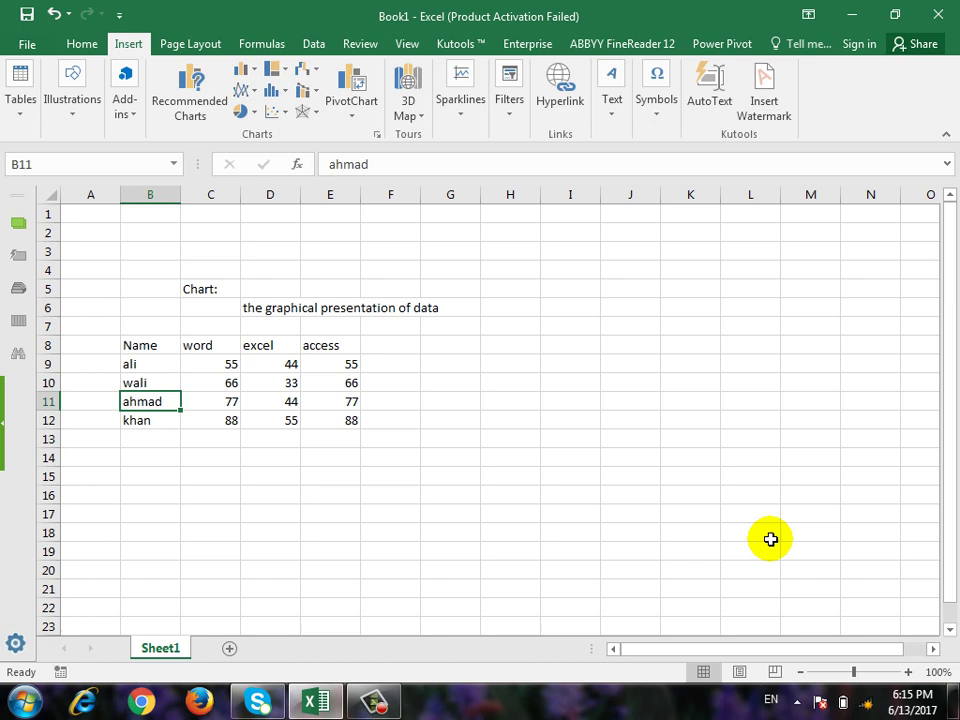
key("Up")
key("Up")
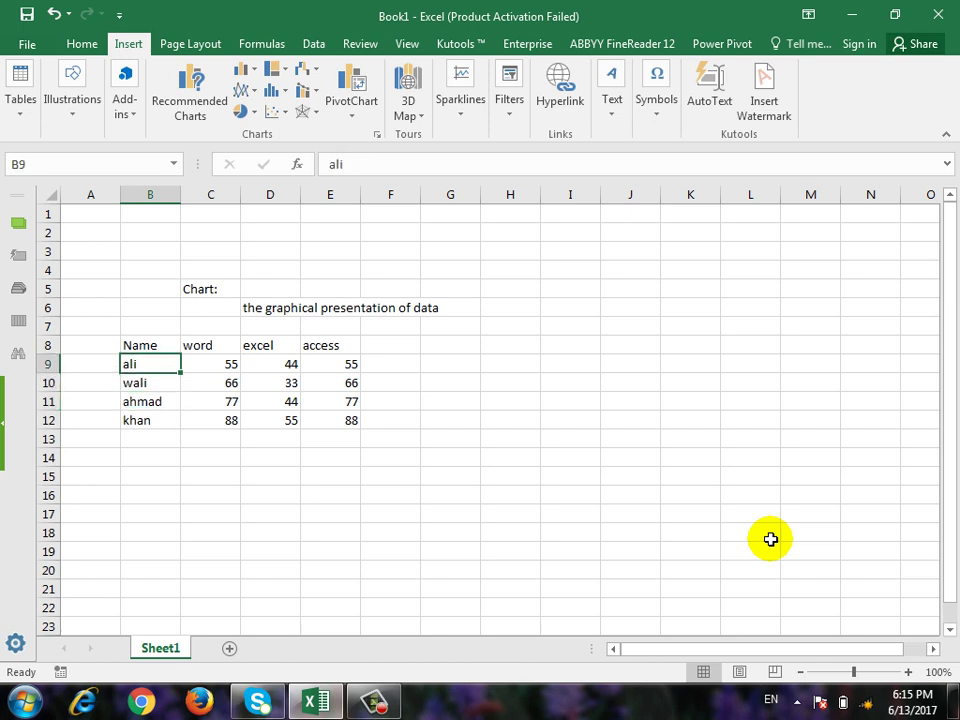
key("Up")
key("shift+Down")
key("shift+Down")
key("shift+Down")
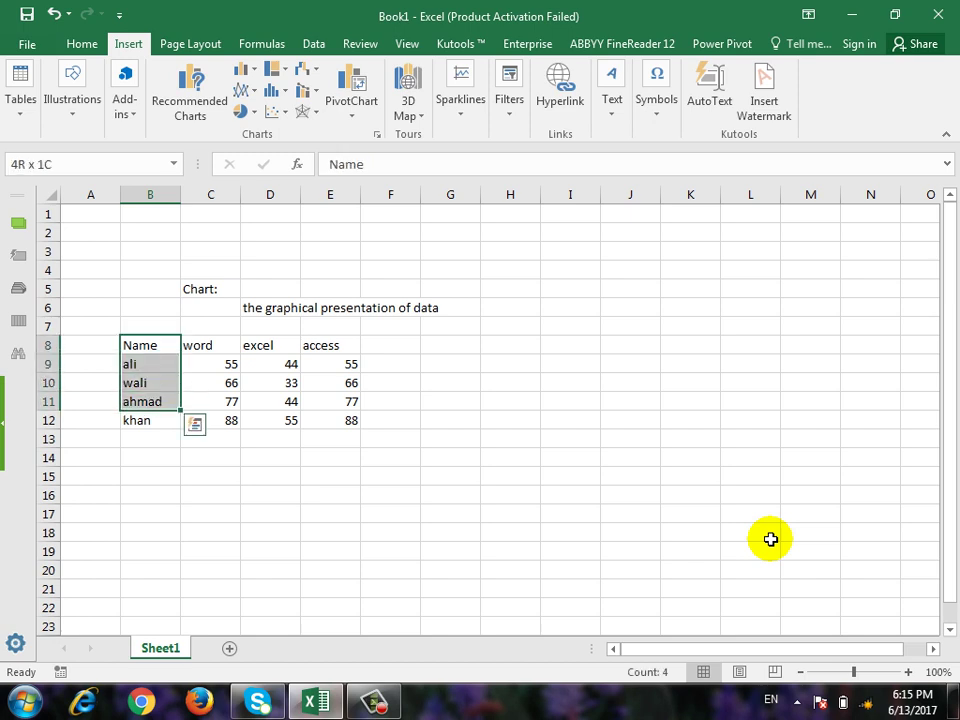
key("shift+Down")
key("shift+Right")
key("shift+Right")
key("shift+Right")
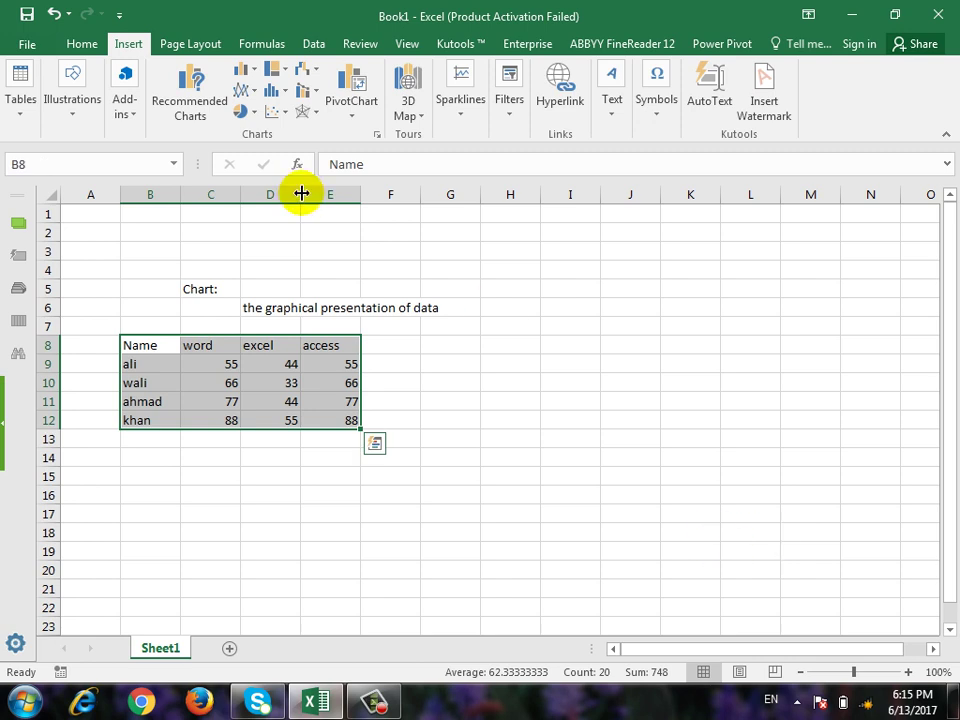
left_click(198, 113)
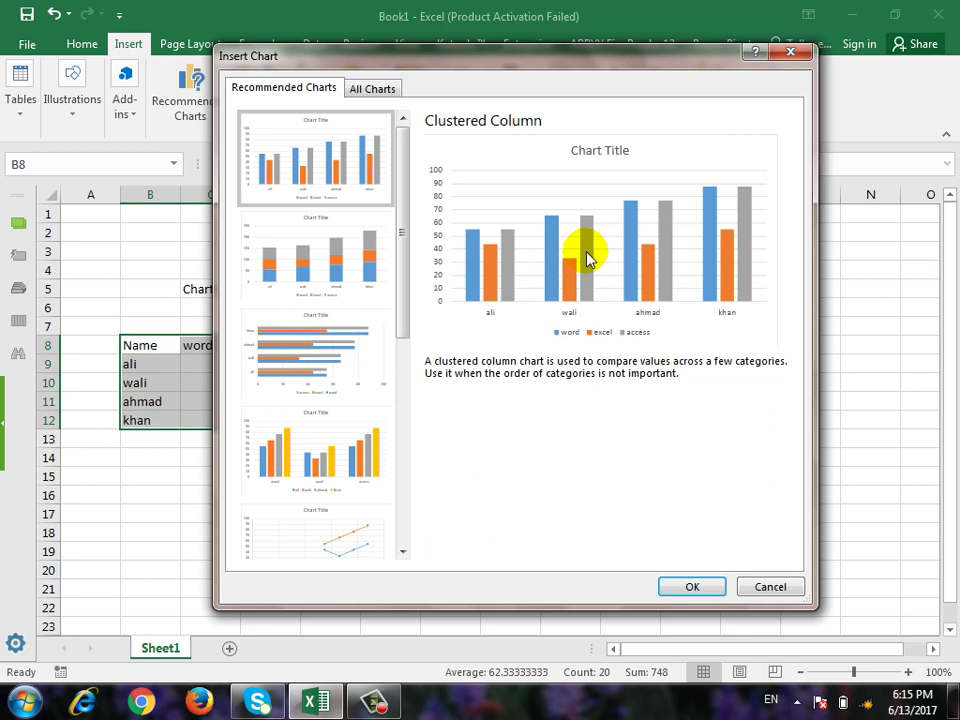
- Browse all available chart types, previewing X Y (Scatter), Radar and Box & Whisker for the selected data
left_click_drag(401, 240, 411, 182)
left_click(392, 90)
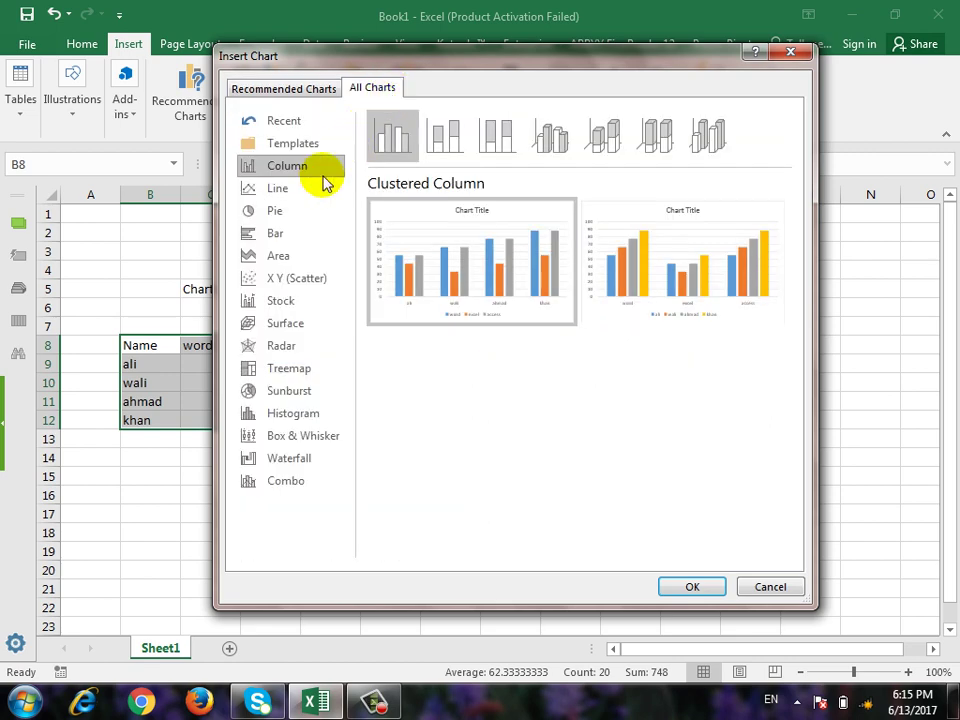
left_click(300, 278)
left_click(305, 345)
left_click(300, 435)
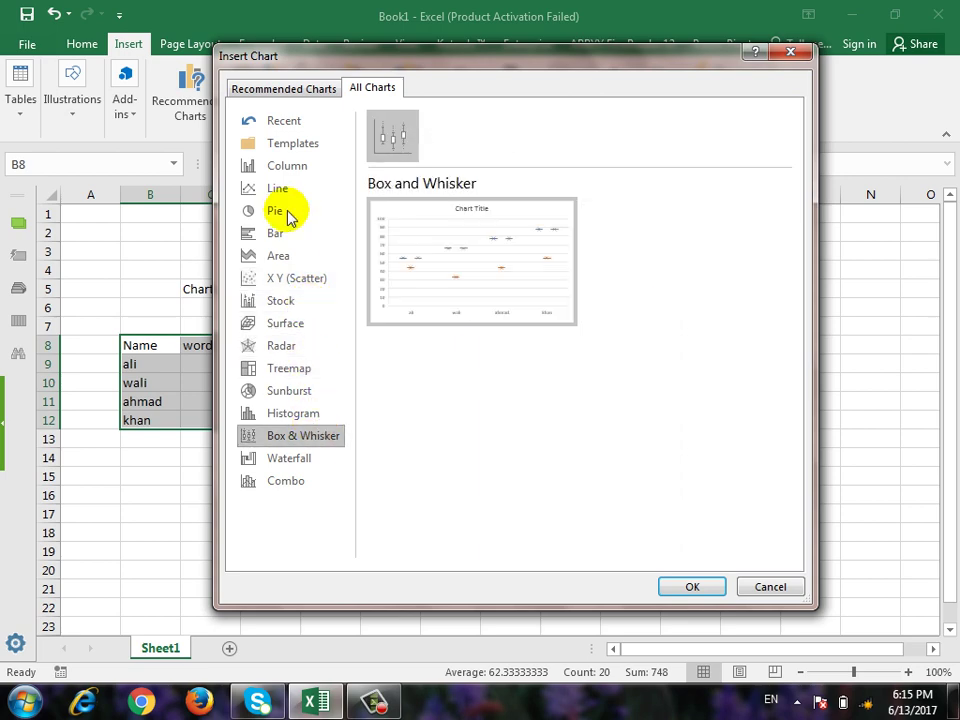
- Insert a clustered column chart with the names as categories and move it clear of the data table
left_click(292, 170)
mouse_move(433, 265)
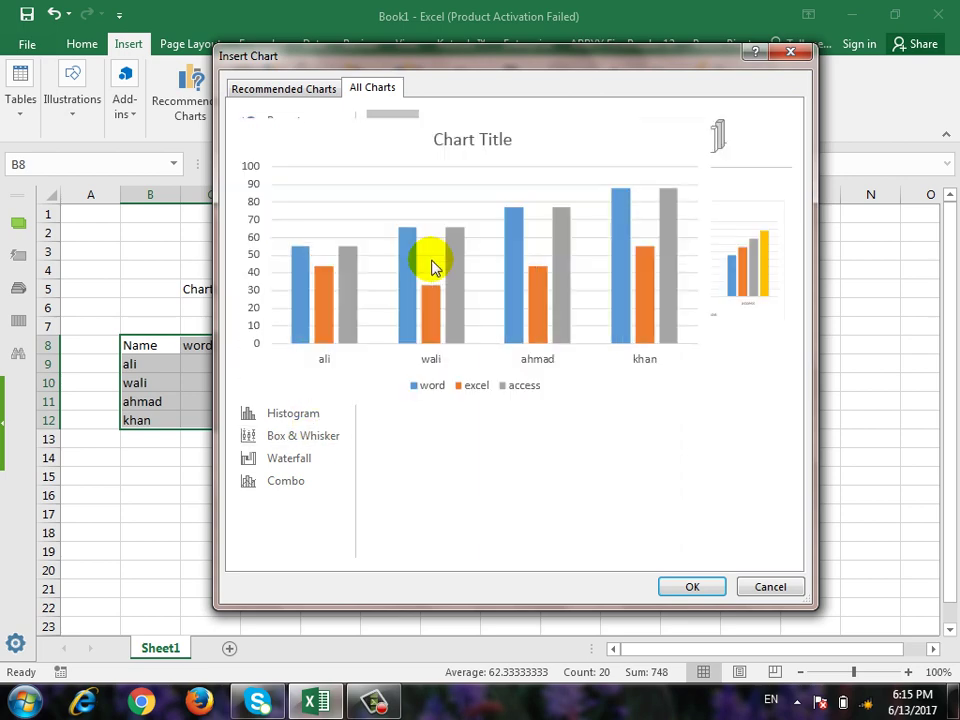
left_click(300, 92)
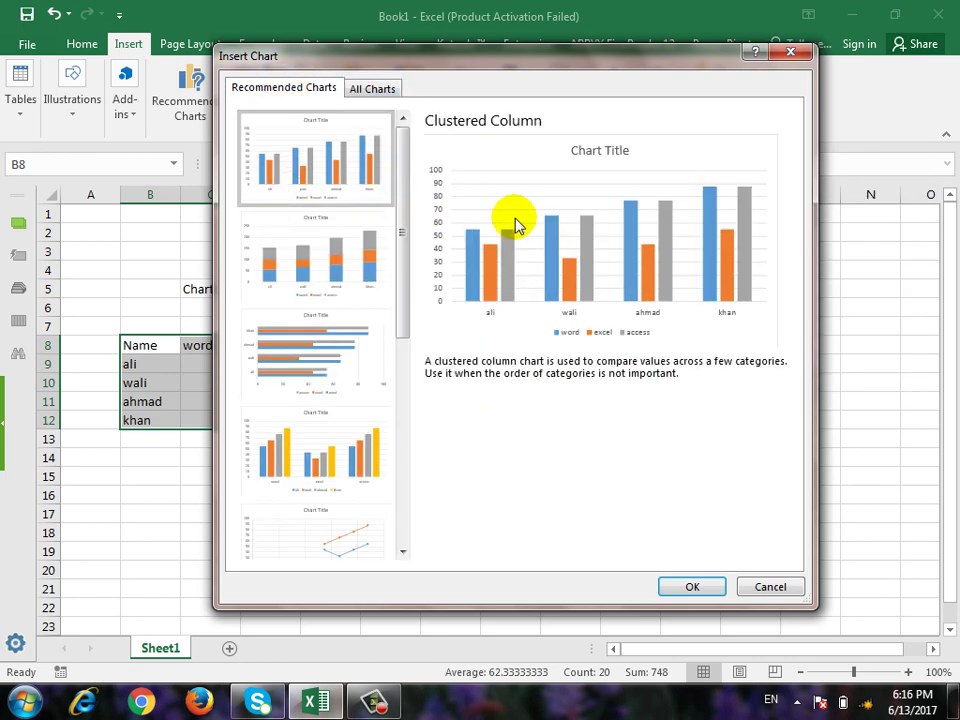
left_click(370, 92)
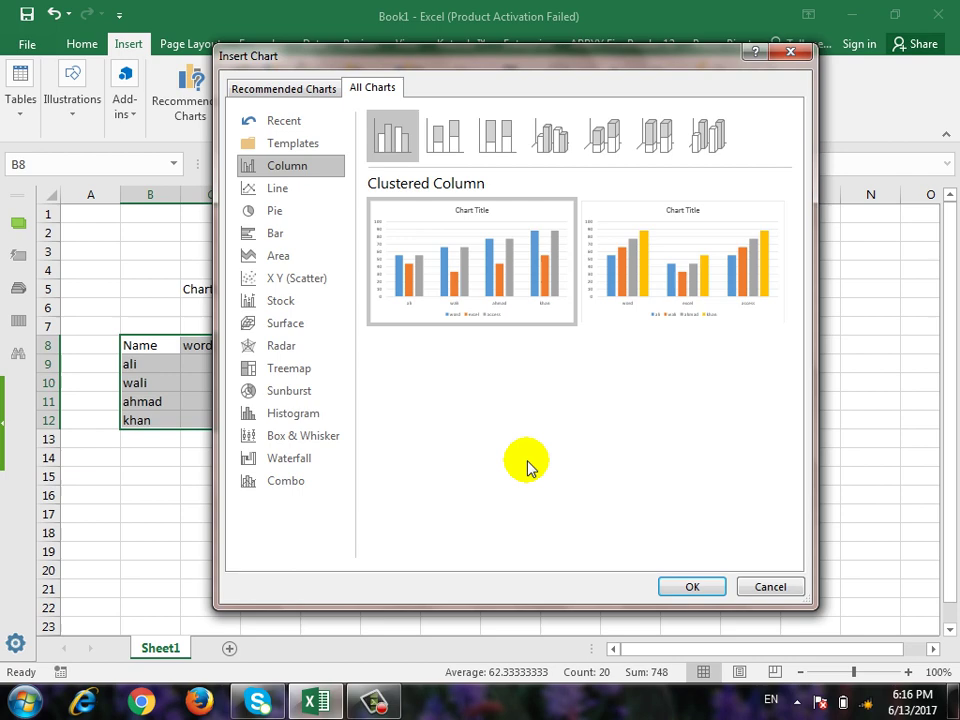
left_click(690, 586)
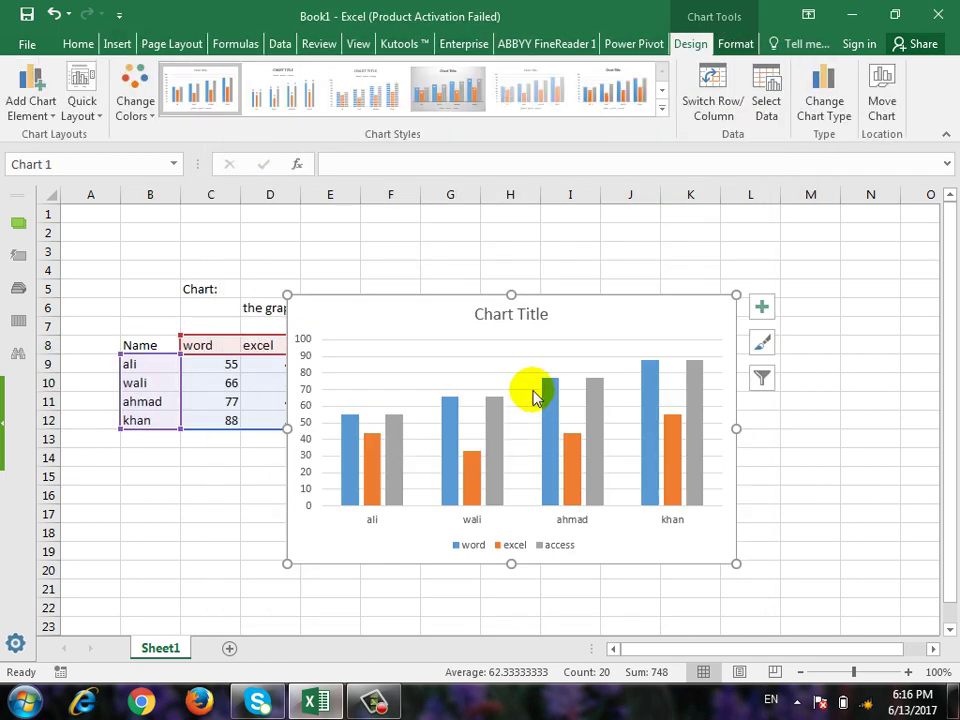
left_click_drag(489, 313, 521, 343)
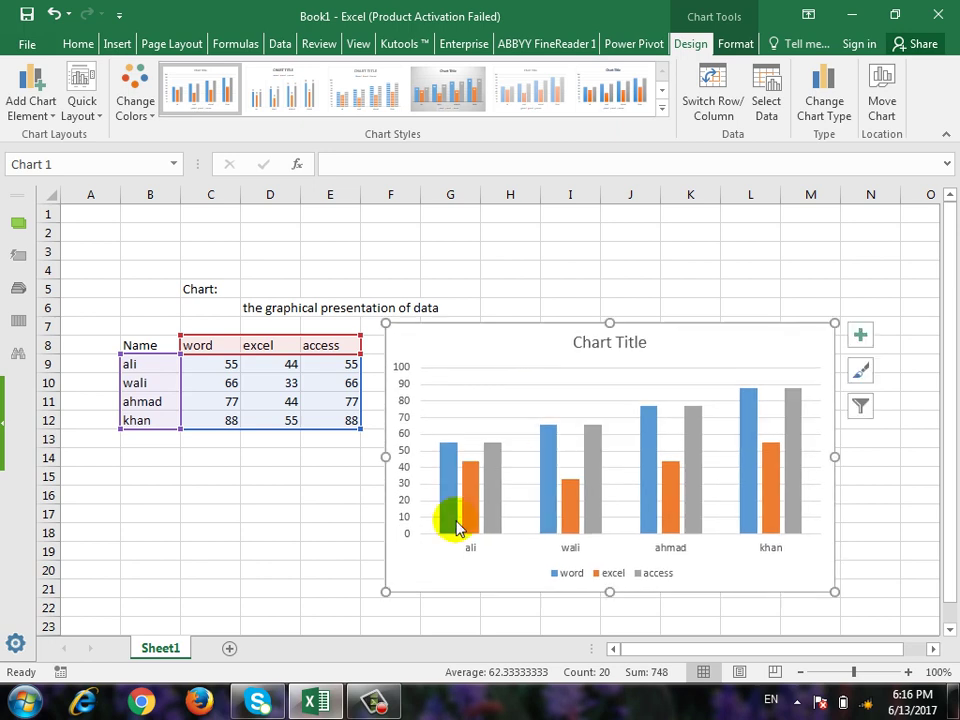
- Change the first person's word score in C9 to 90
left_click_drag(945, 279, 945, 292)
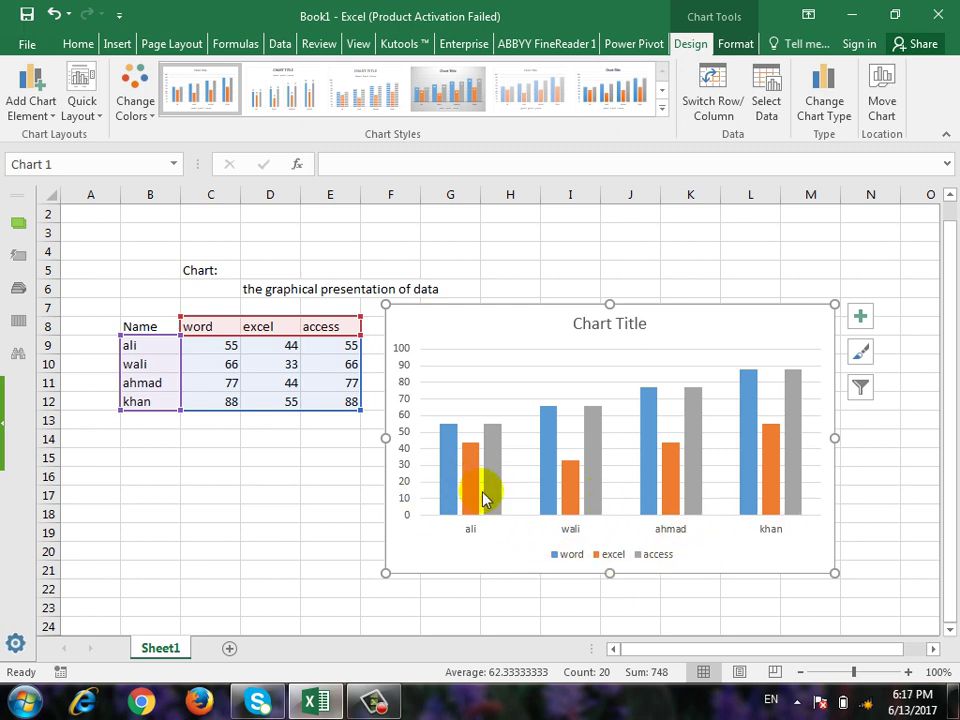
mouse_move(497, 497)
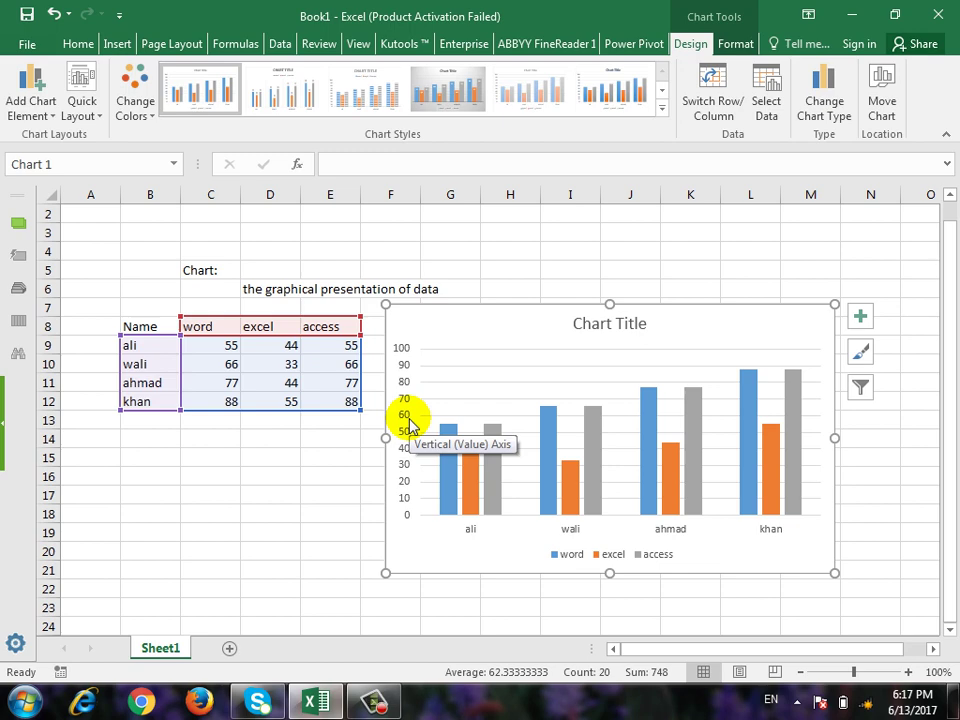
mouse_move(460, 432)
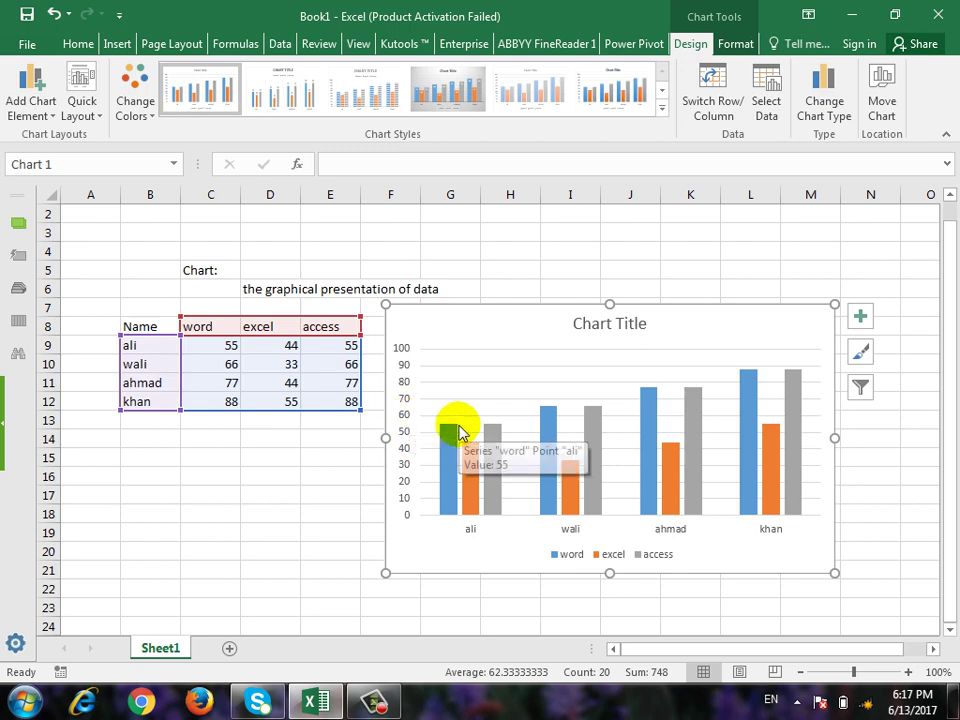
left_click(232, 345)
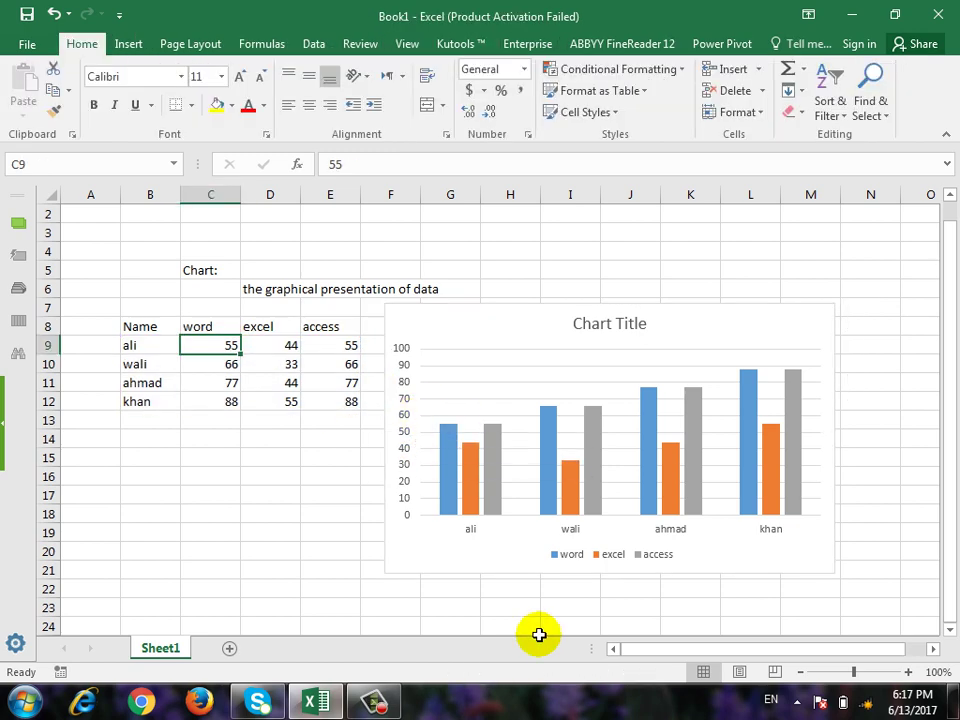
type("90")
key("Return")
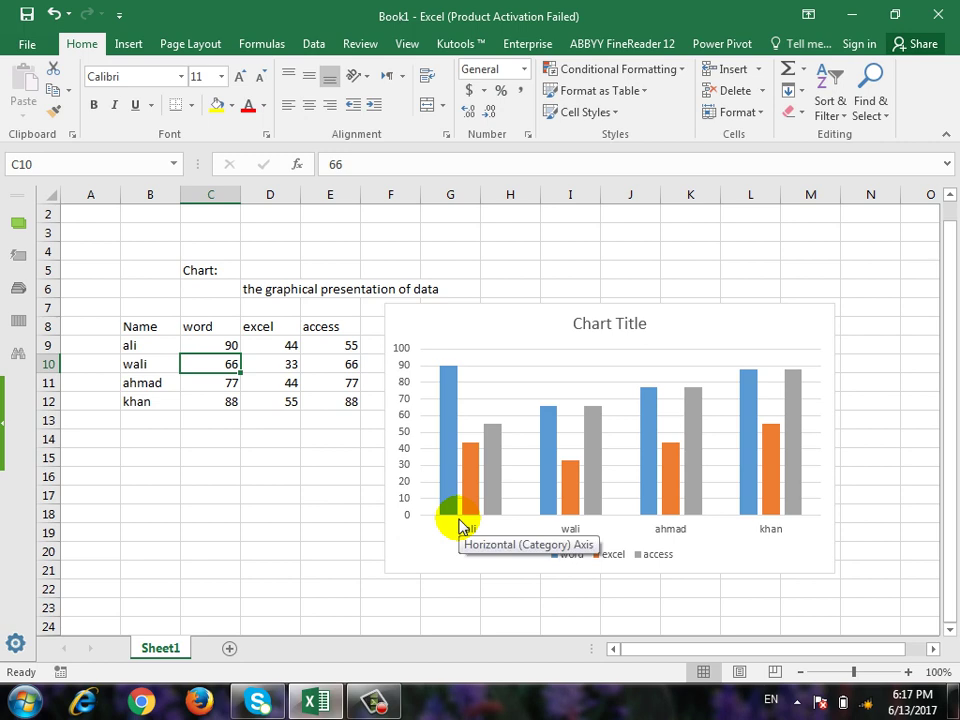
- Change the second person's access score in E10 to 88
left_click(353, 367)
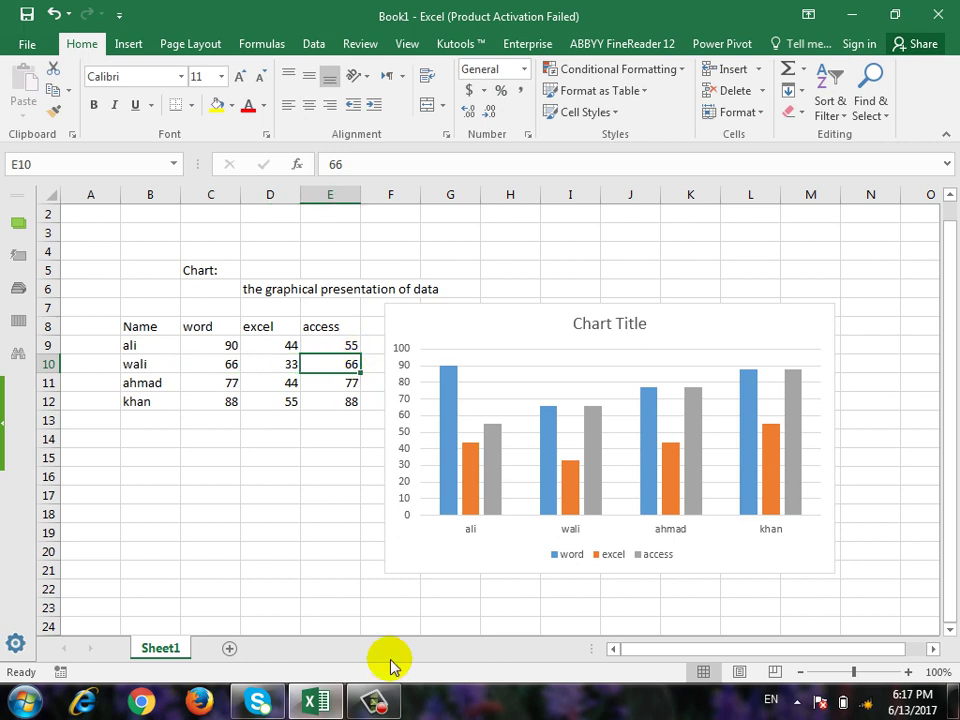
type("88")
key("Return")
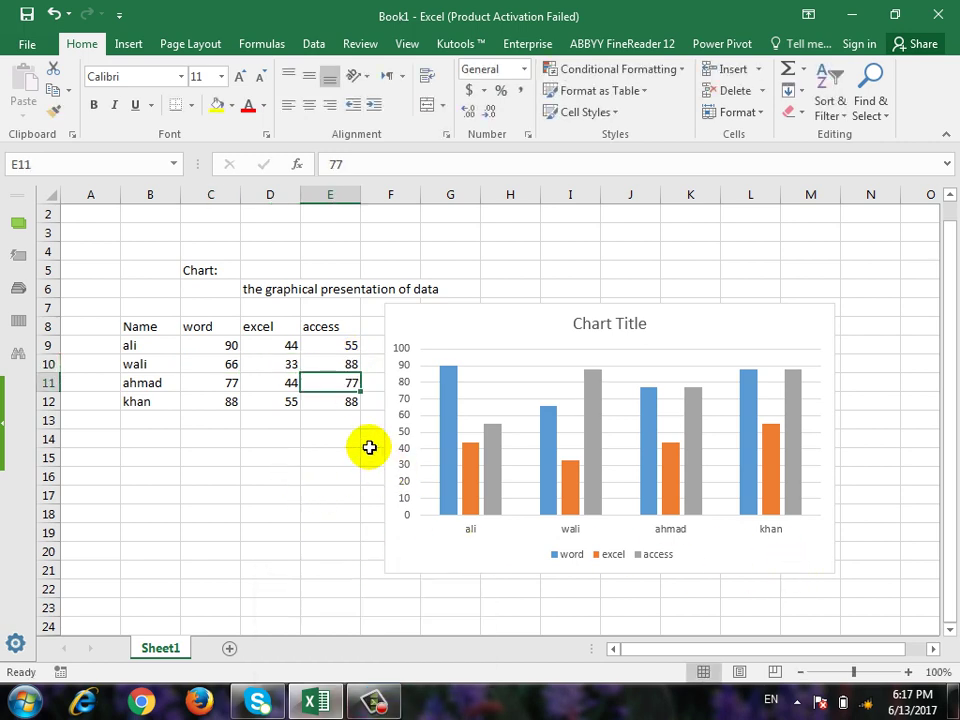
- Change the third person's word score in C11 to 90 and the fourth person's access score in E12 to 30
left_click(208, 381)
type("9")
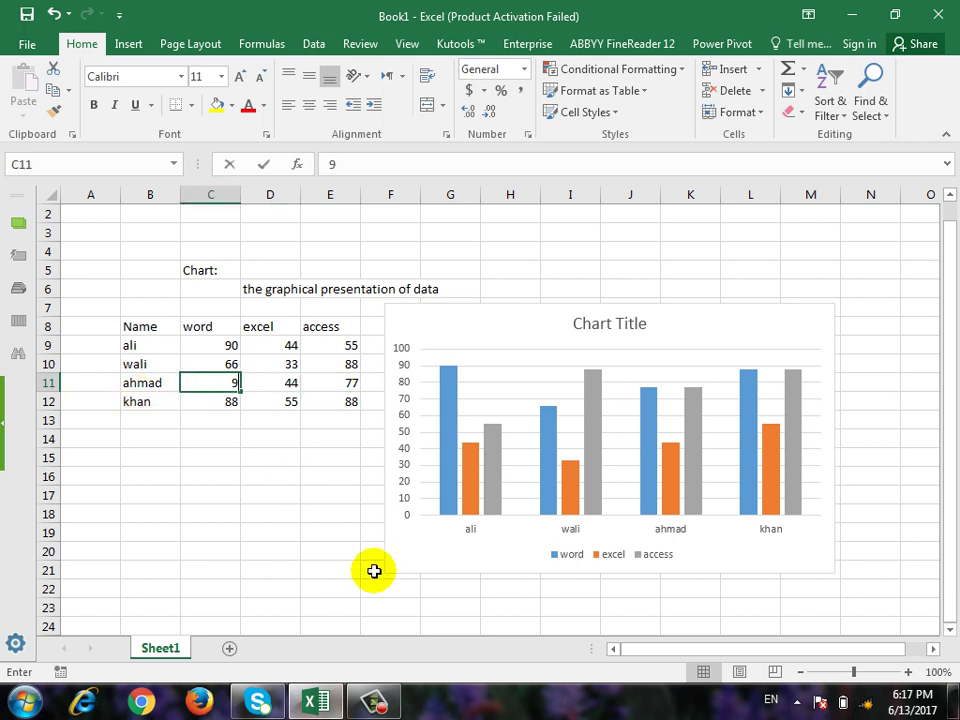
type("0")
key("Return")
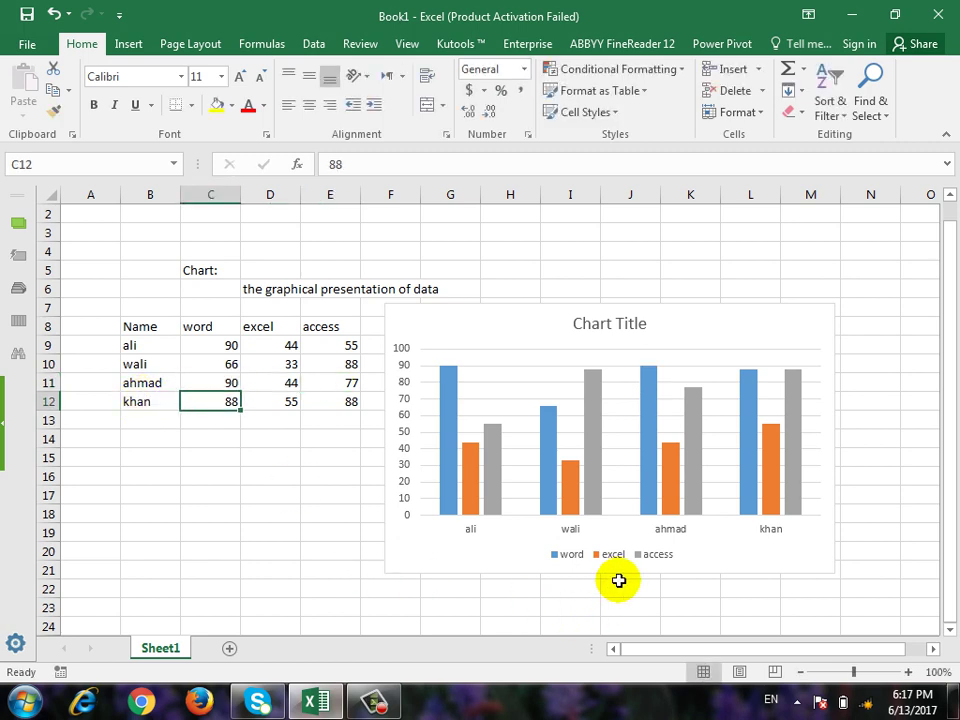
left_click(352, 400)
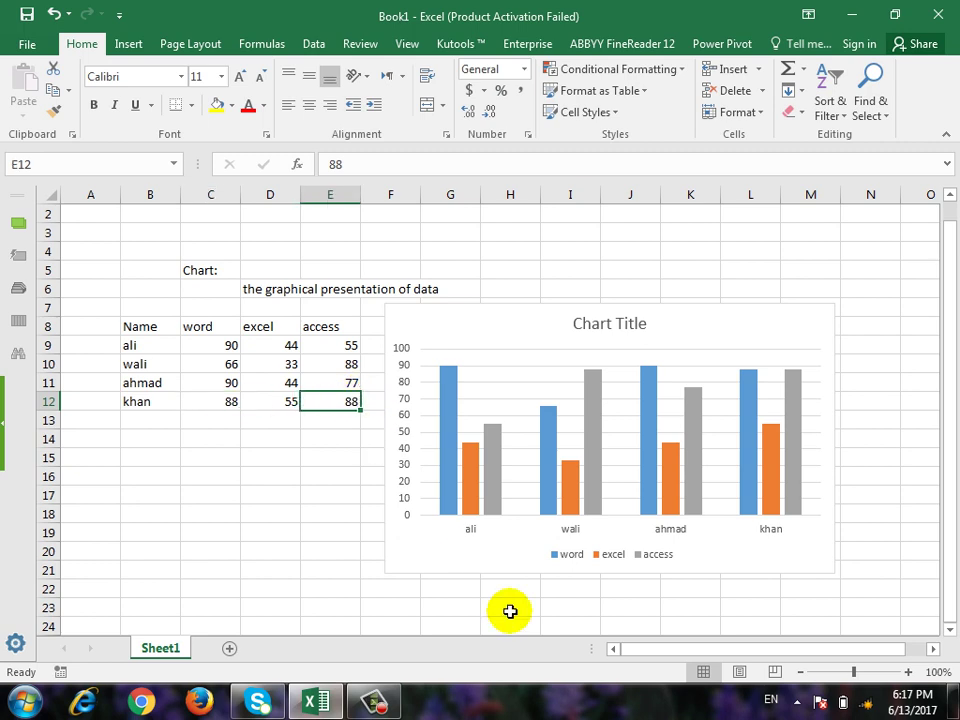
type("30")
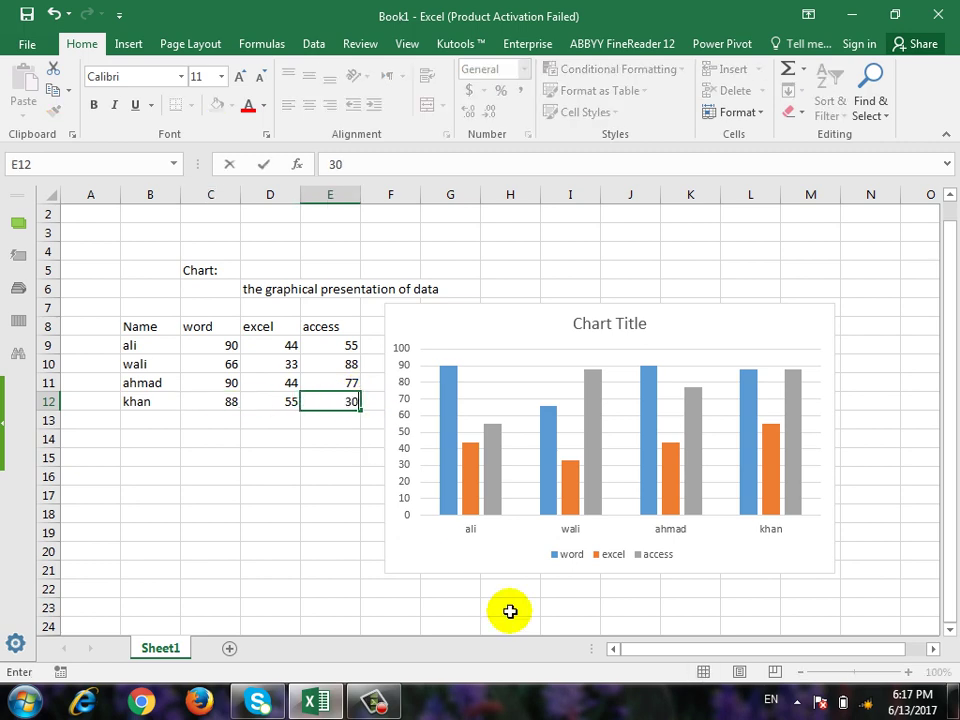
key("Return")
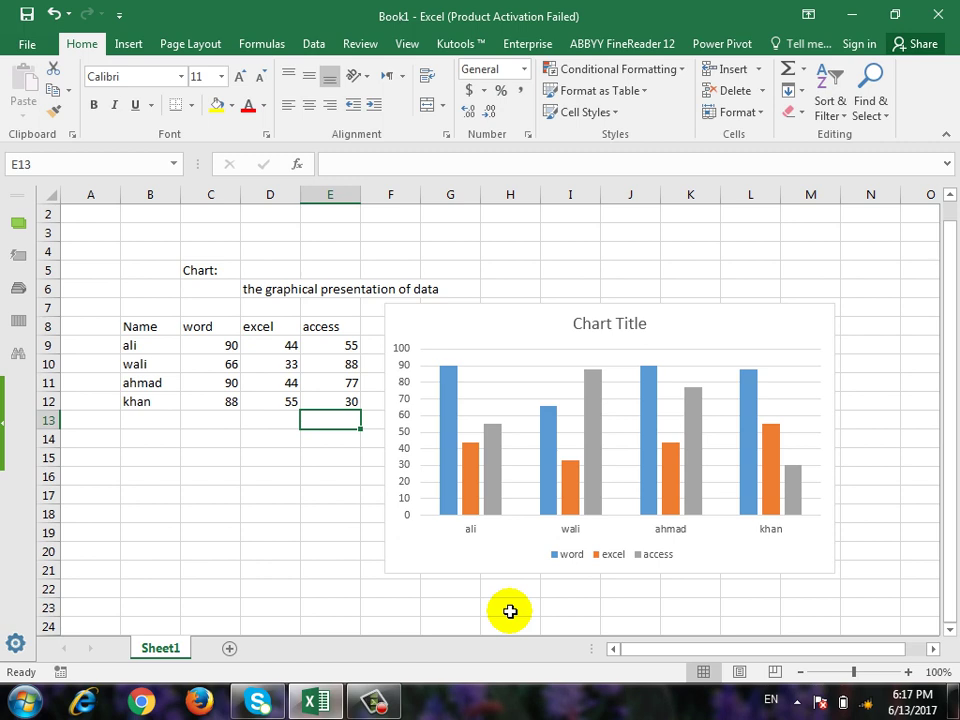
- Look through the axes and axis title options for the column chart, and set its chart title to Above Chart
left_click(690, 326)
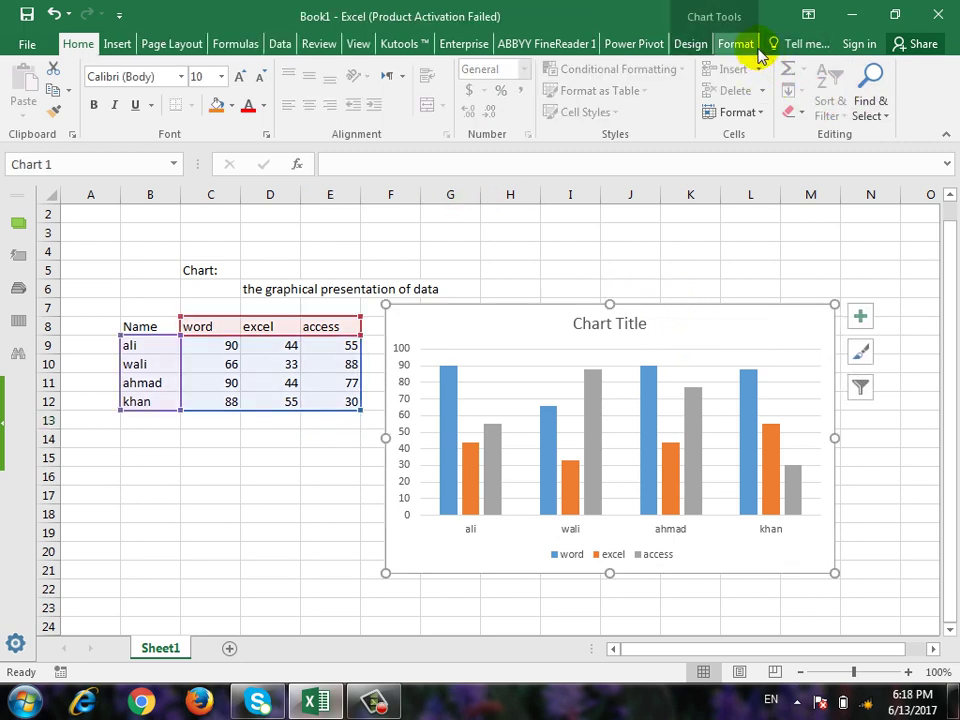
left_click(716, 45)
left_click(692, 45)
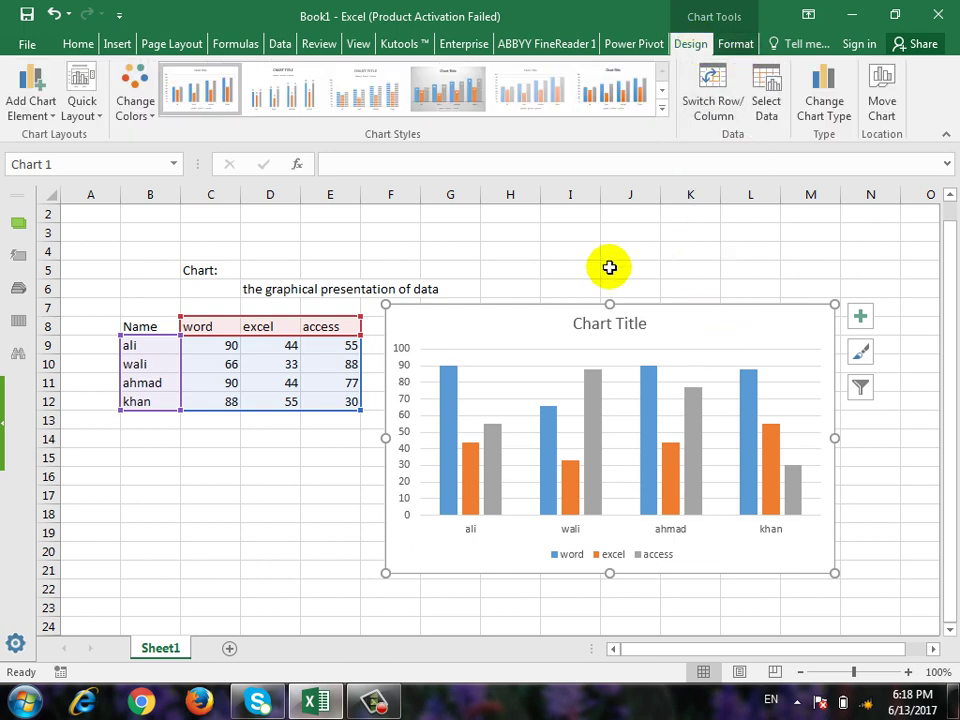
left_click(55, 118)
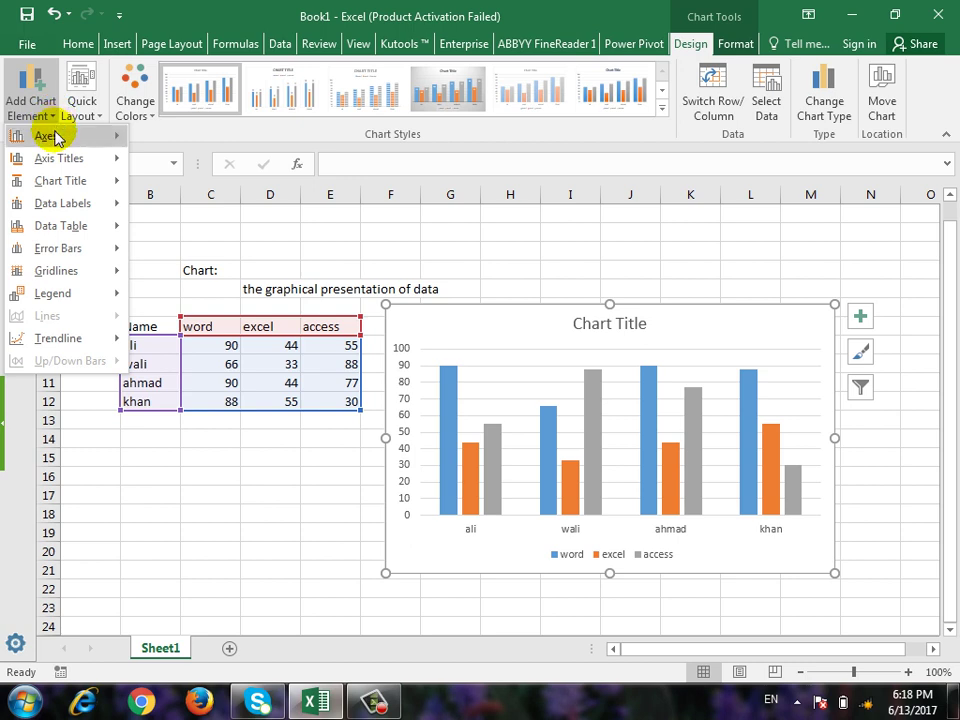
mouse_move(43, 135)
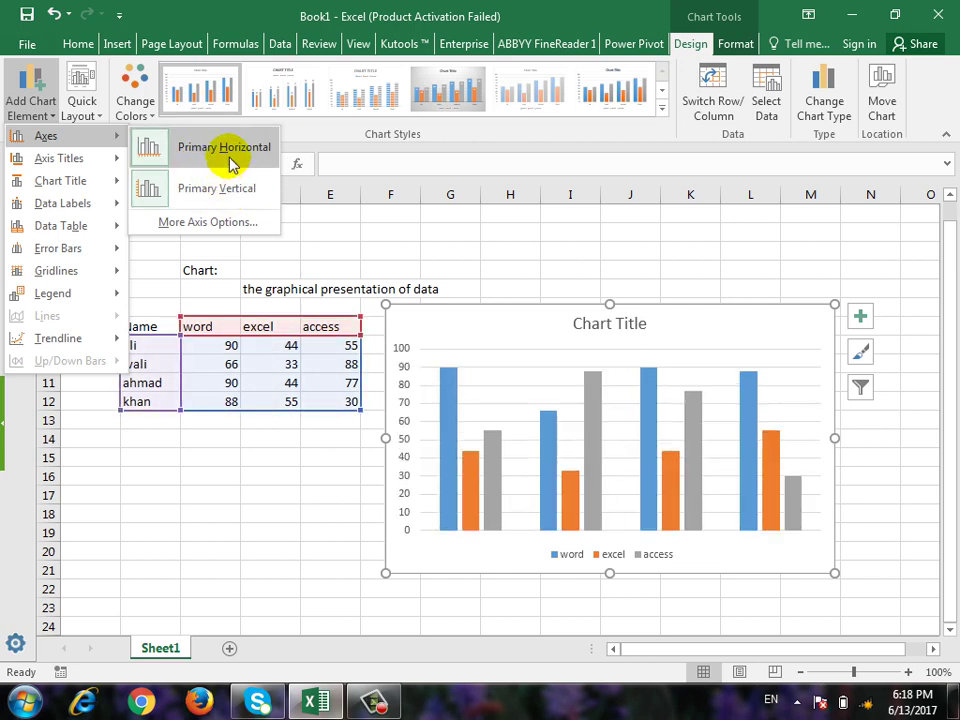
mouse_move(81, 162)
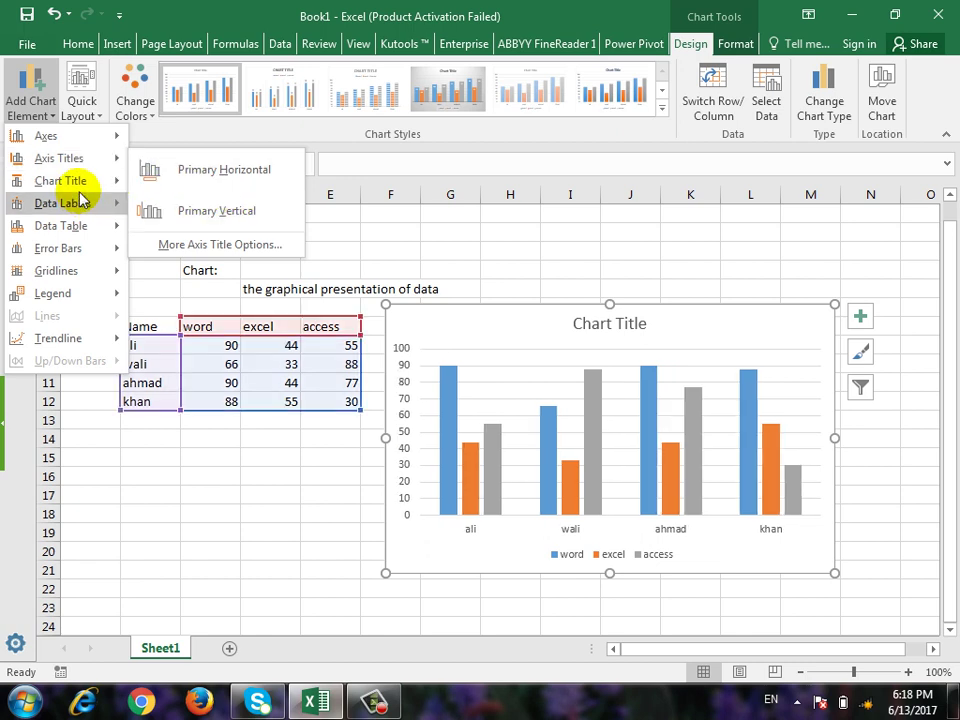
mouse_move(83, 190)
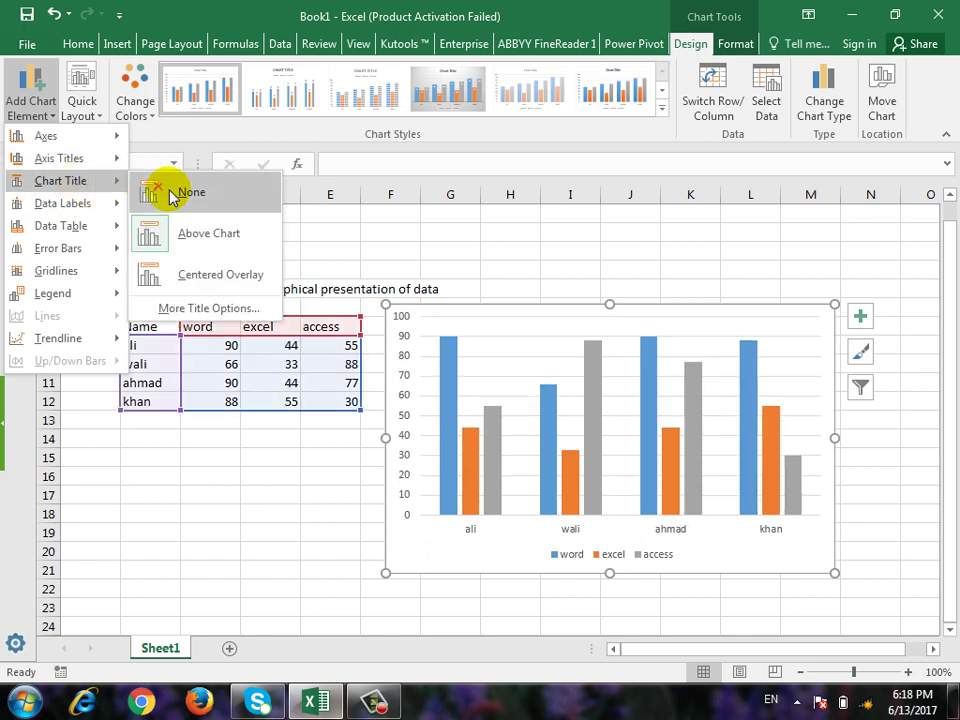
left_click(222, 238)
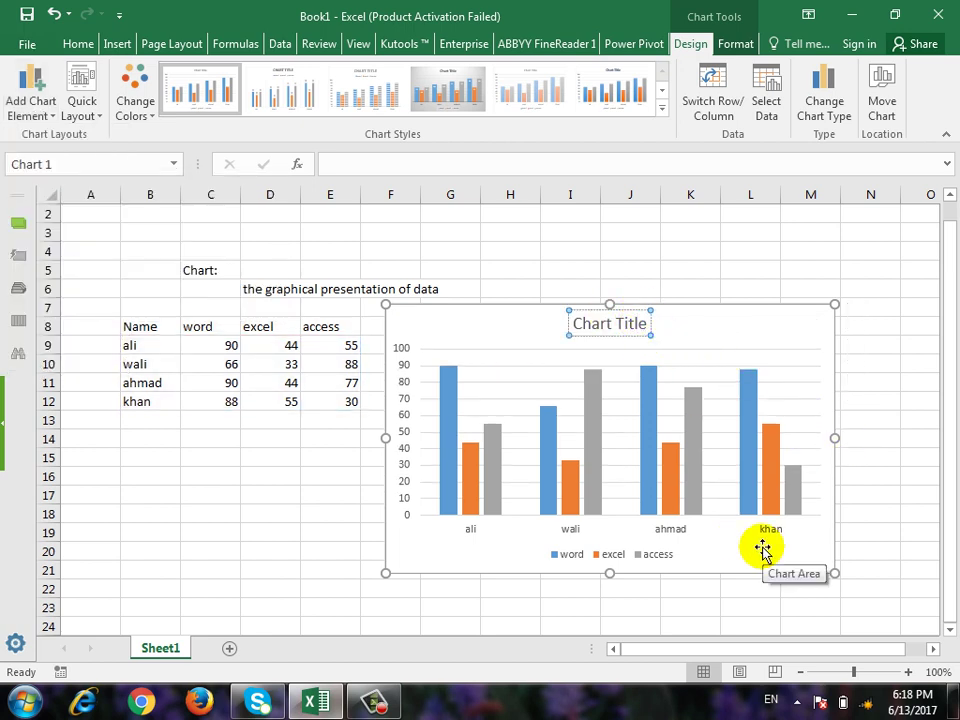
- Replace the placeholder chart title with "Student Result"
key("BackSpace")
key("BackSpace")
key("BackSpace")
key("BackSpace")
key("BackSpace")
key("BackSpace")
key("BackSpace")
key("BackSpace")
key("BackSpace")
key("BackSpace")
key("BackSpace")
type("S")
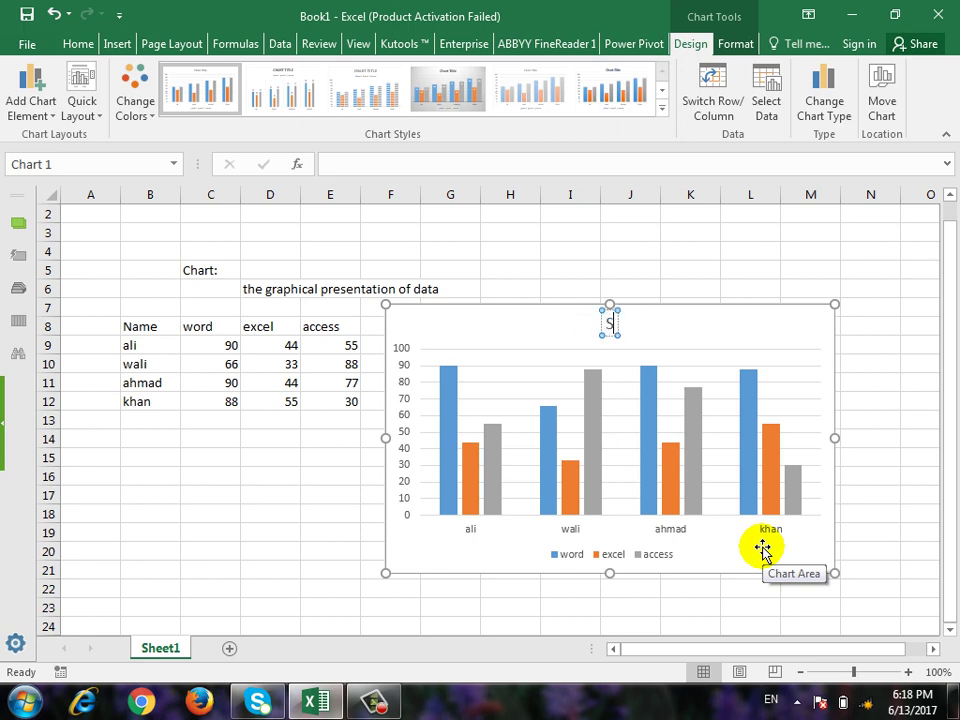
type("tudent Result")
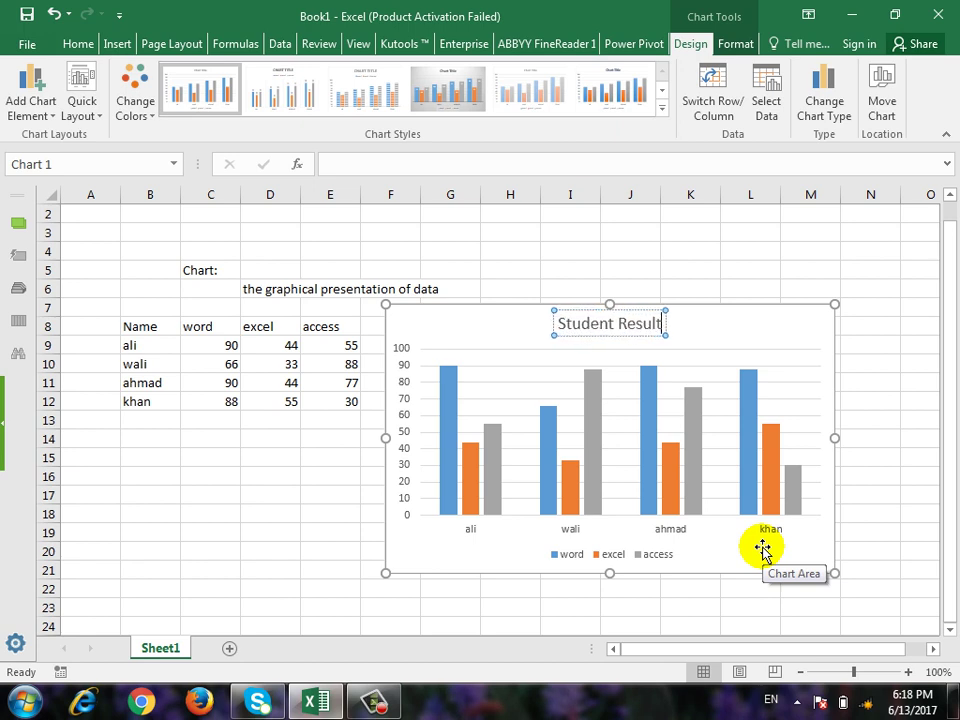
left_click(506, 326)
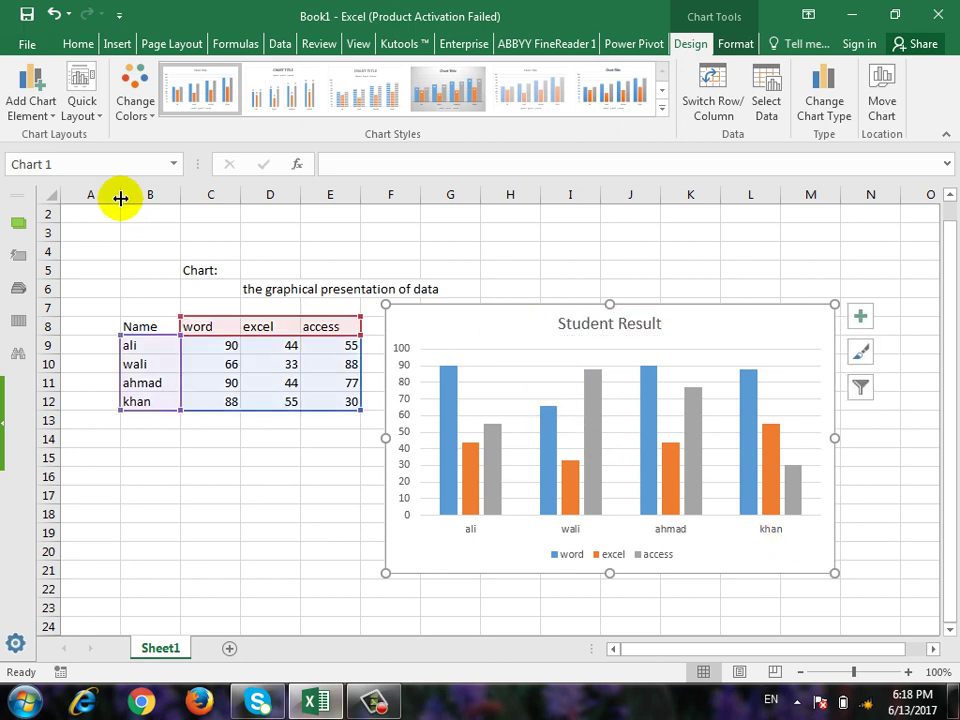
- Add primary major vertical gridlines to the chart and remove them again
left_click(57, 107)
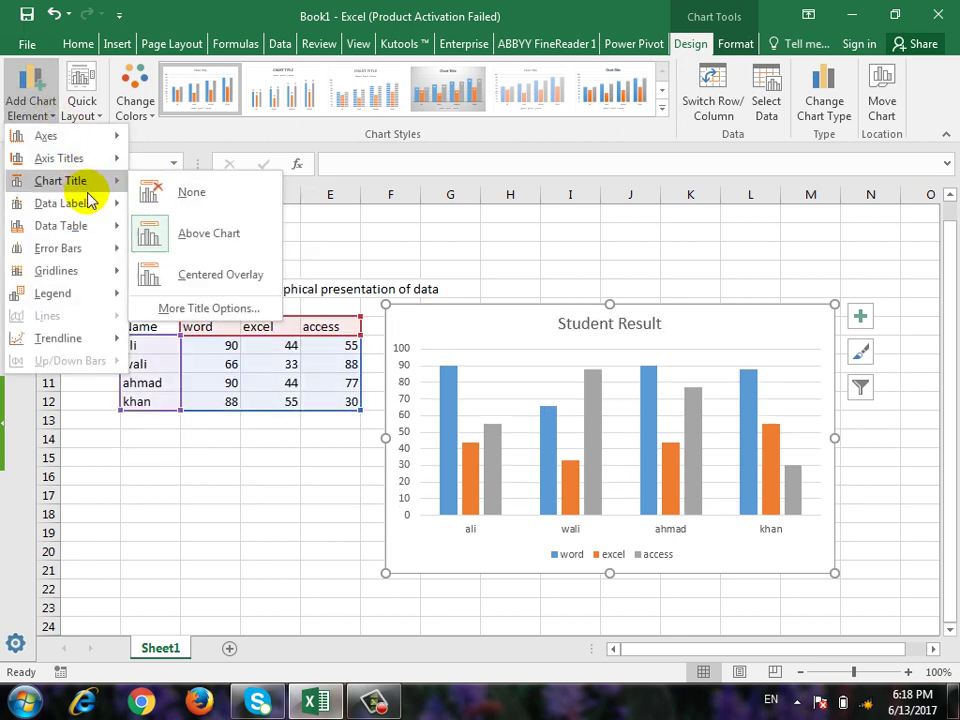
mouse_move(90, 214)
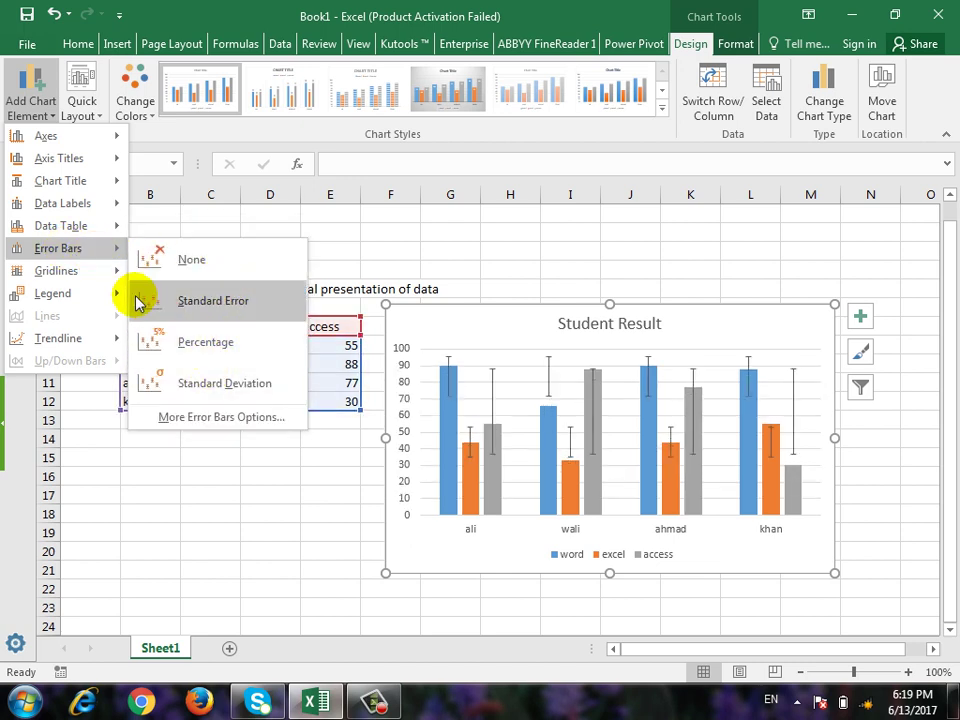
mouse_move(90, 281)
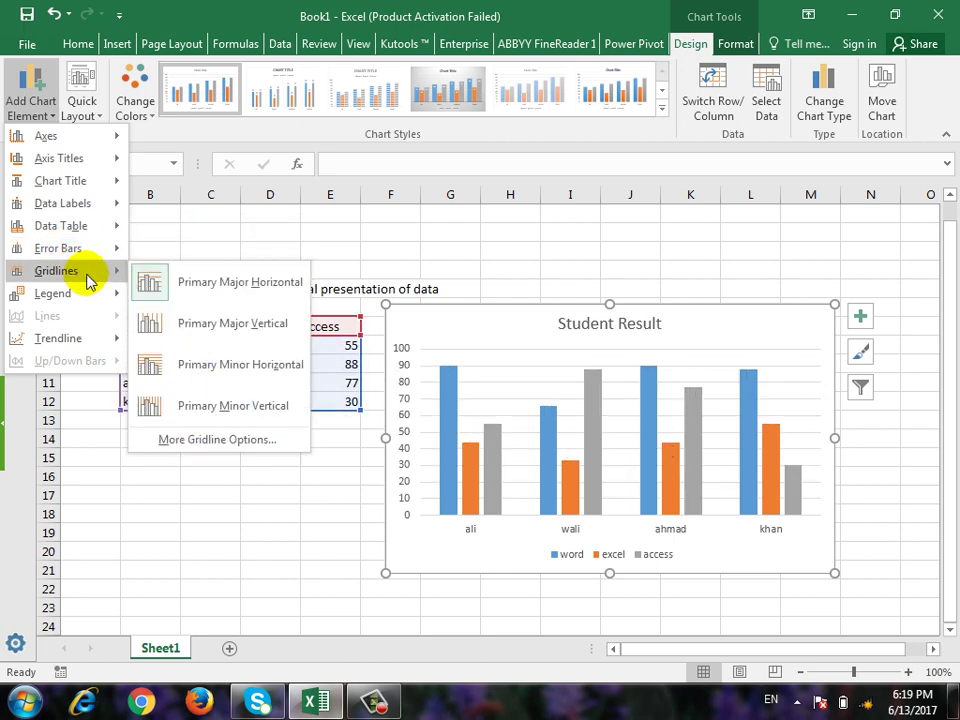
left_click(240, 325)
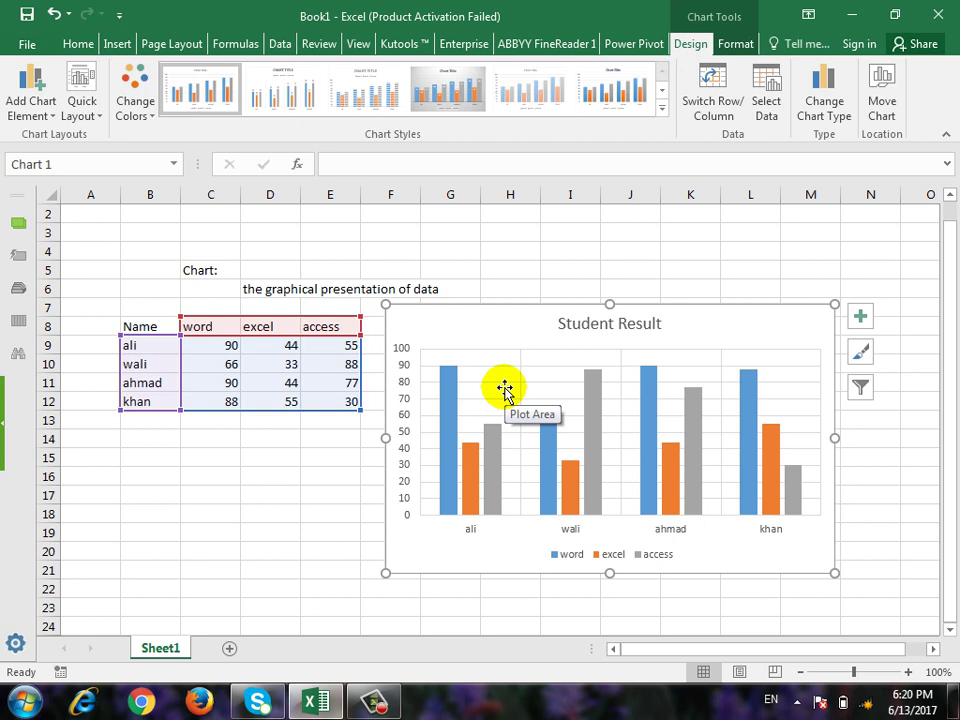
left_click(30, 108)
mouse_move(92, 273)
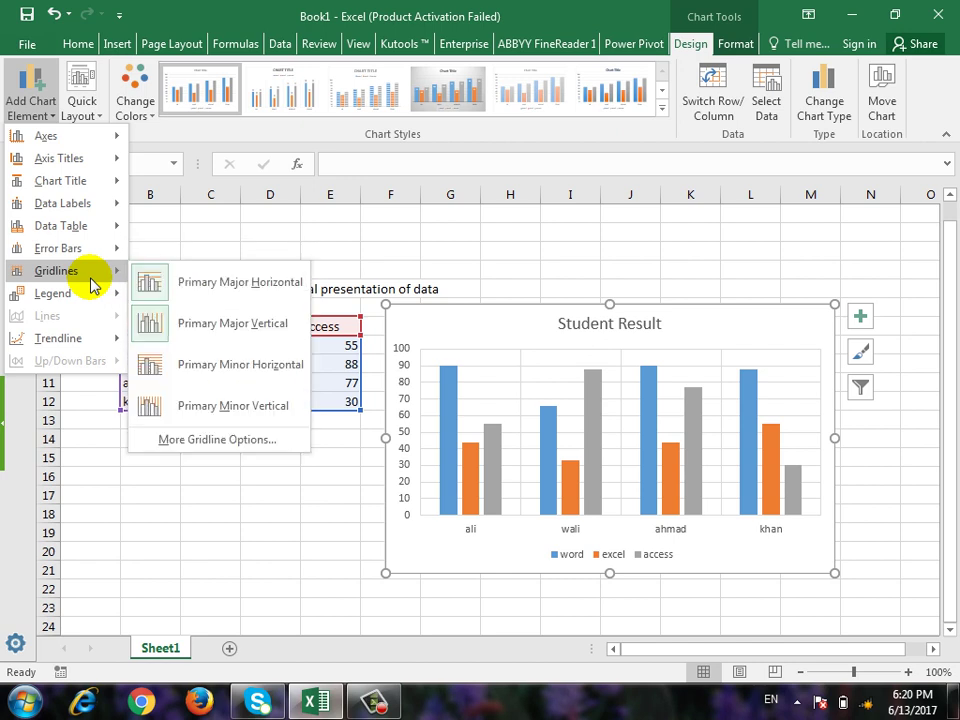
left_click(150, 322)
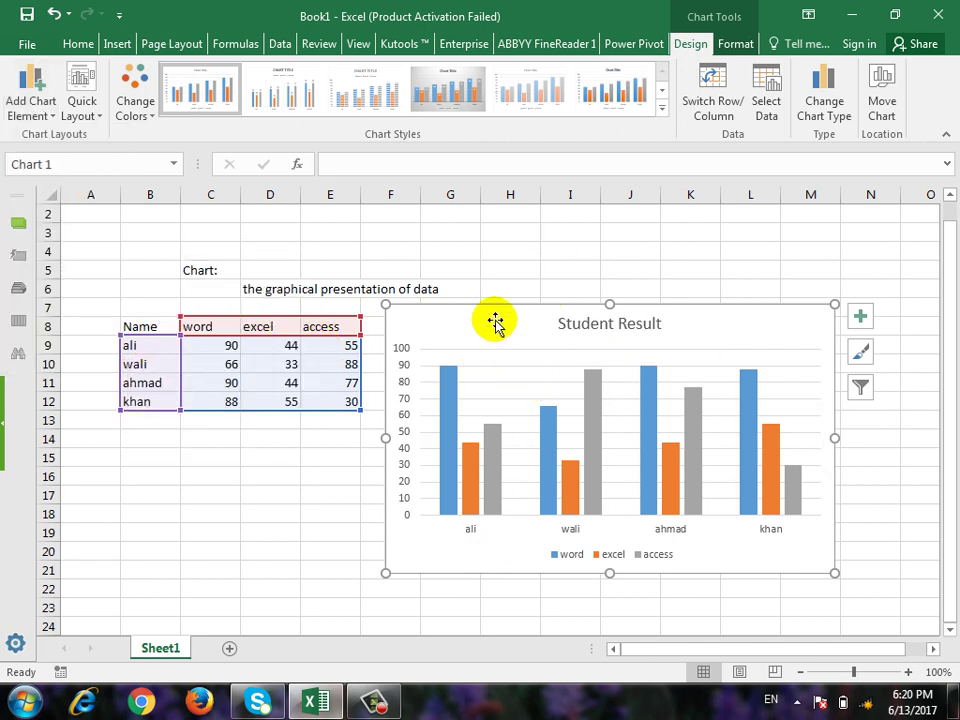
- Add primary minor horizontal and primary minor vertical gridlines to the chart
left_click(30, 92)
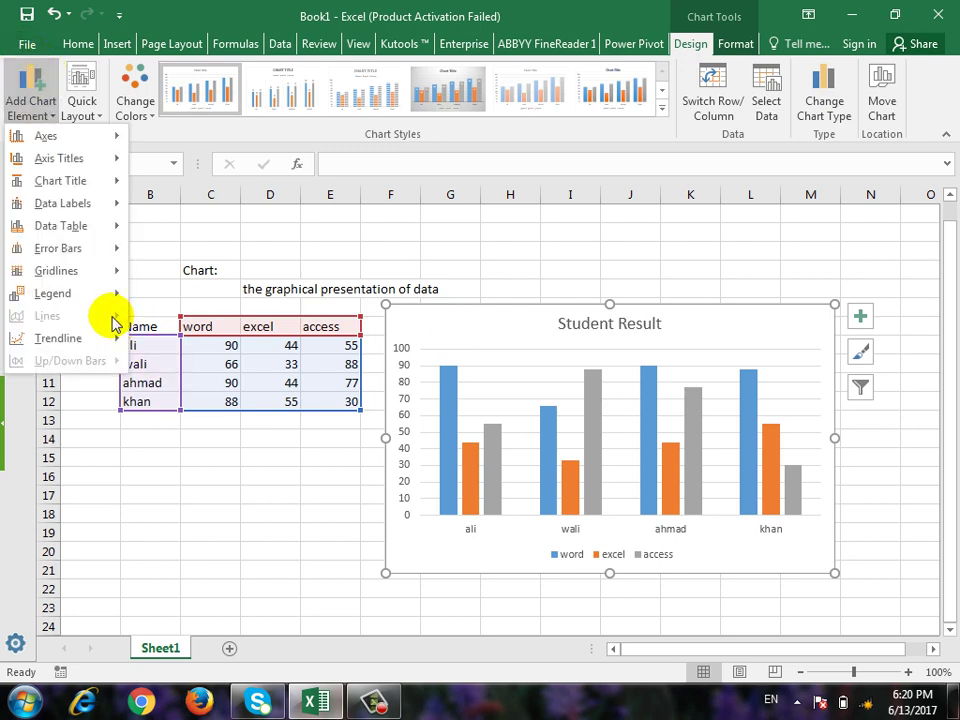
mouse_move(92, 278)
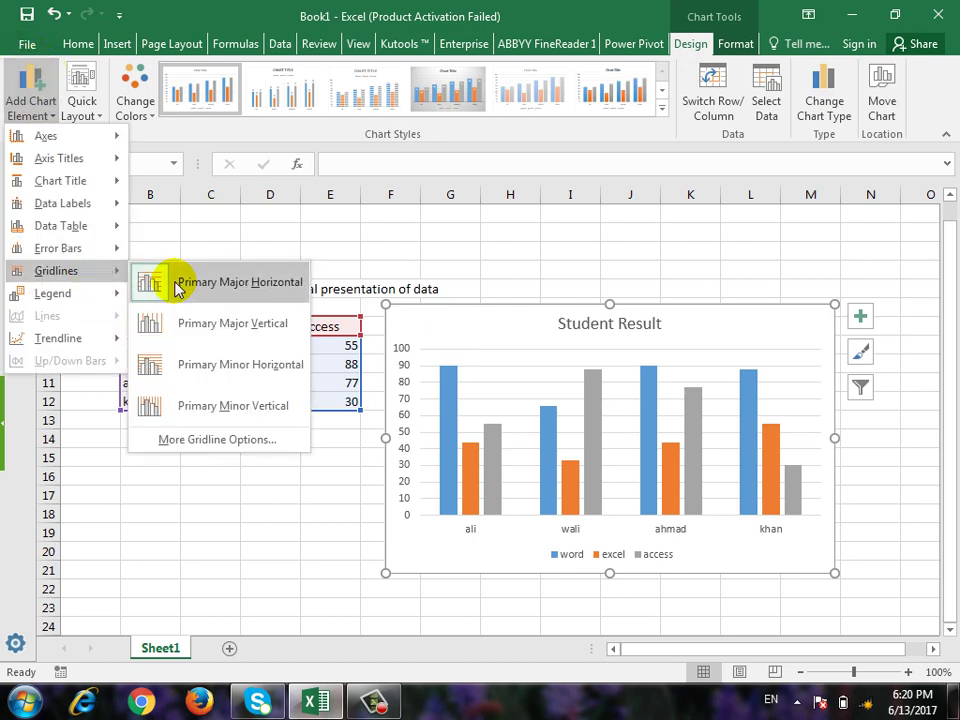
left_click(156, 366)
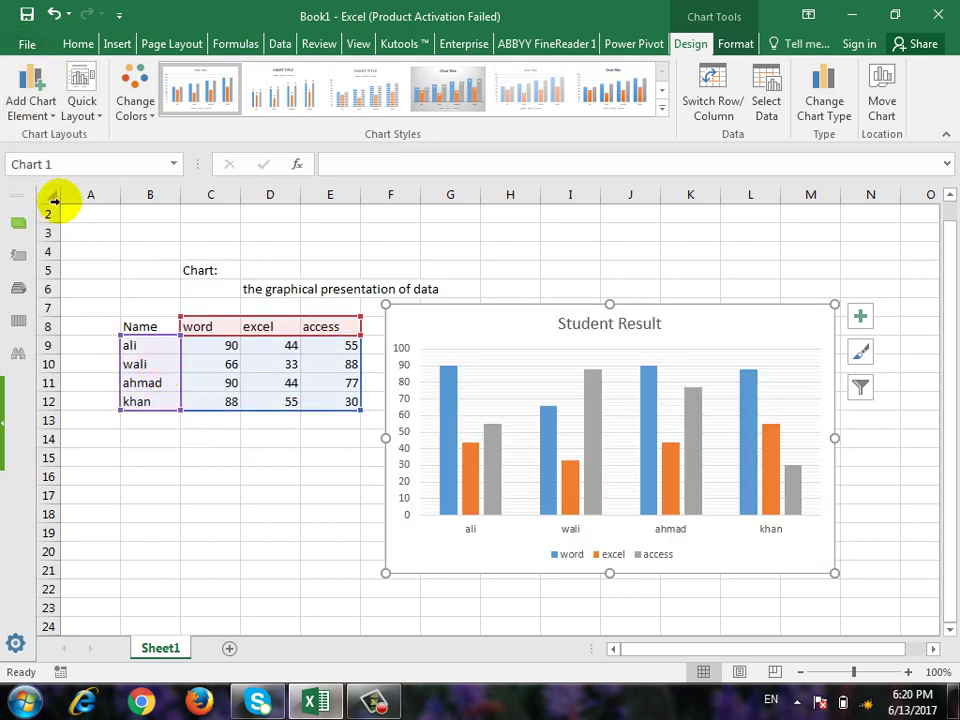
left_click(32, 112)
mouse_move(92, 272)
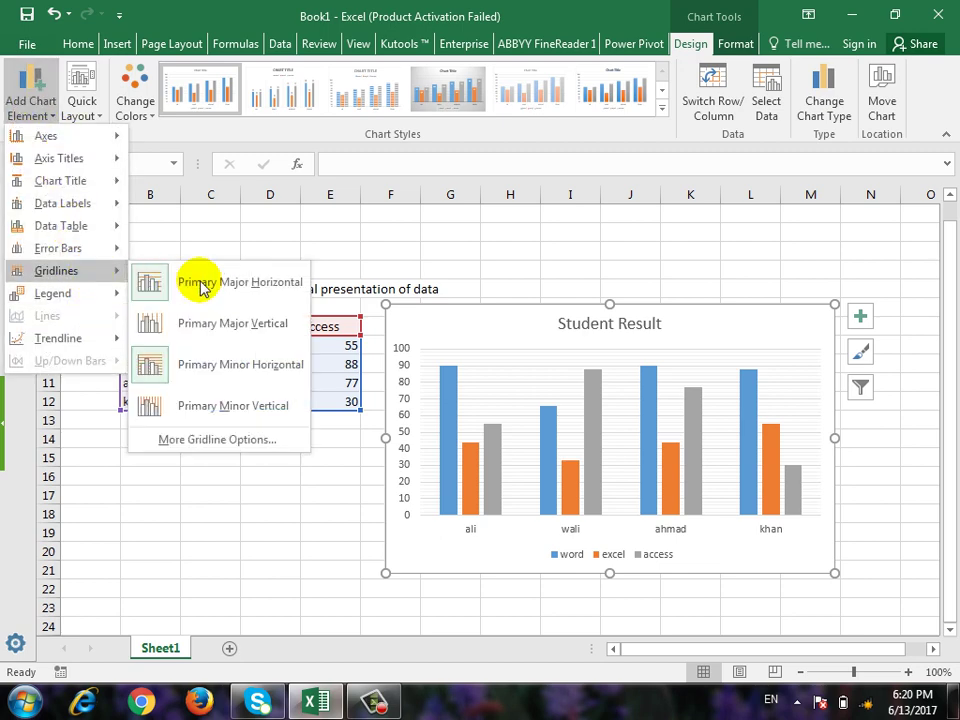
left_click(225, 408)
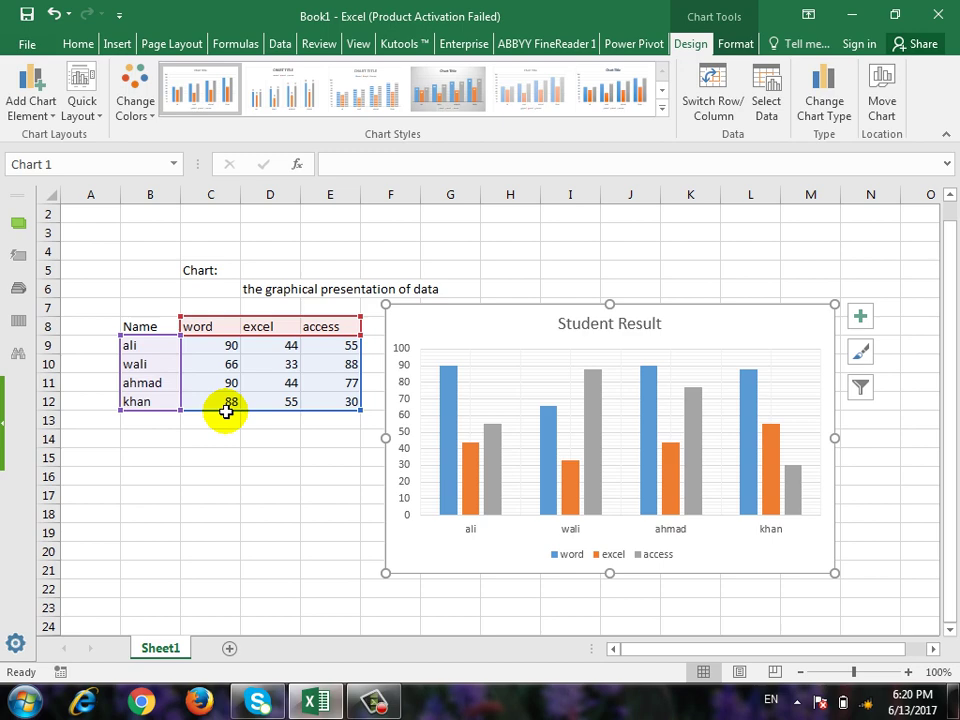
- Look at the legend options for the chart and dismiss the Windows color scheme prompt
left_click(28, 108)
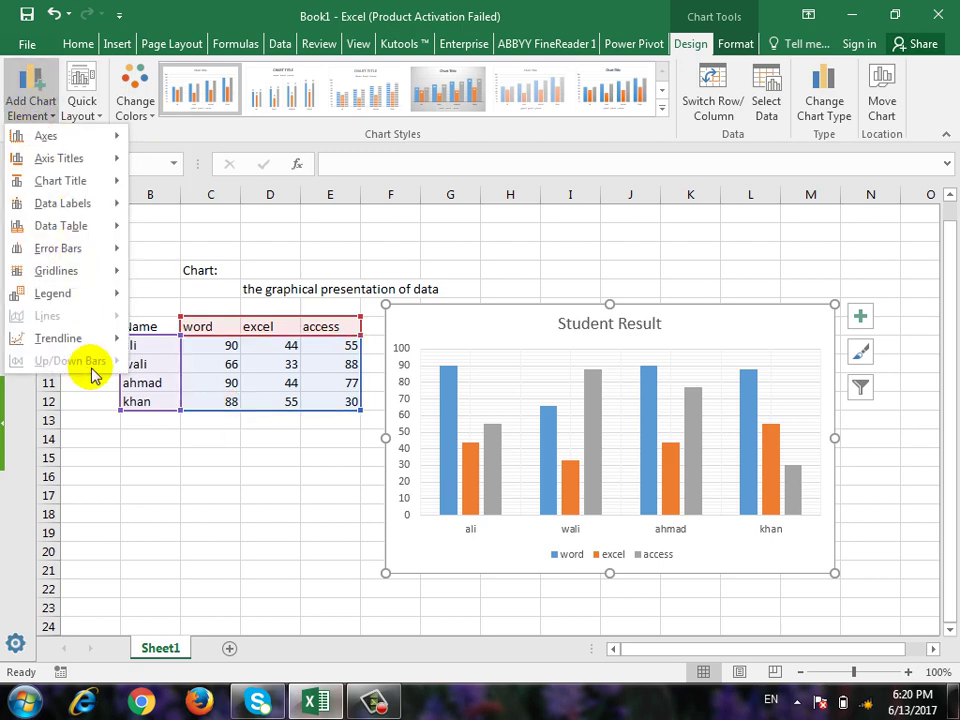
mouse_move(77, 303)
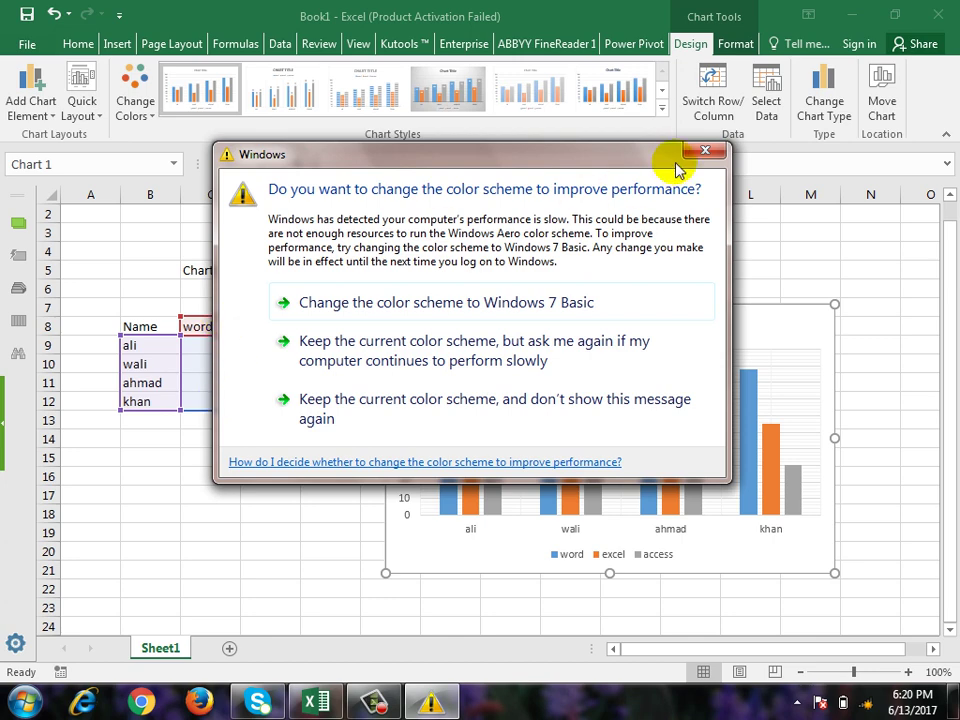
left_click(700, 156)
- Add a linear trendline based on the excel series to the chart
left_click(32, 92)
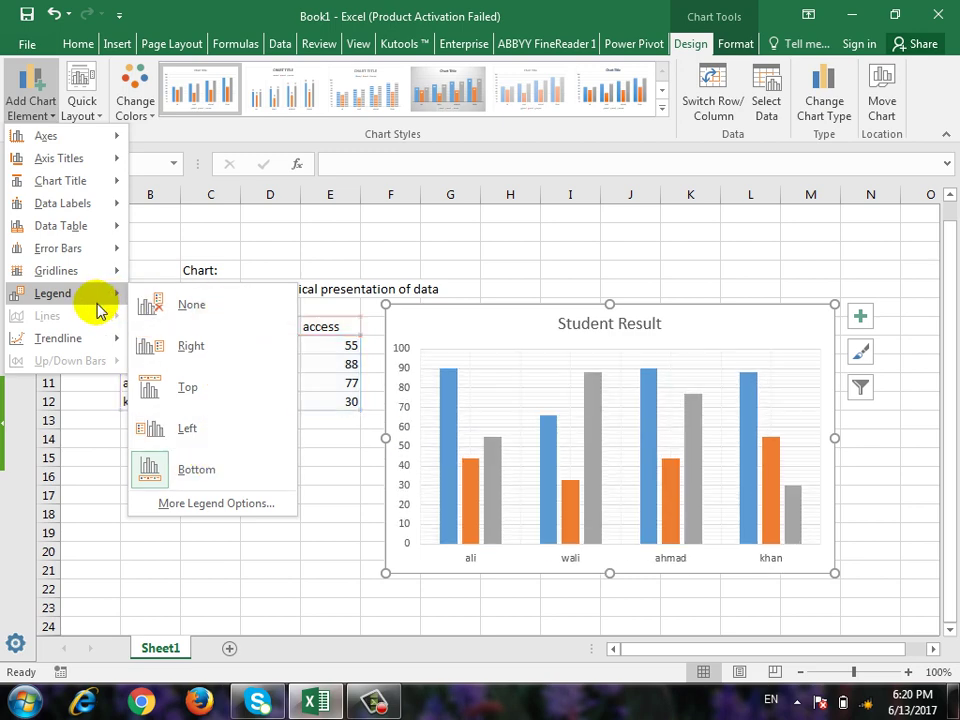
mouse_move(66, 337)
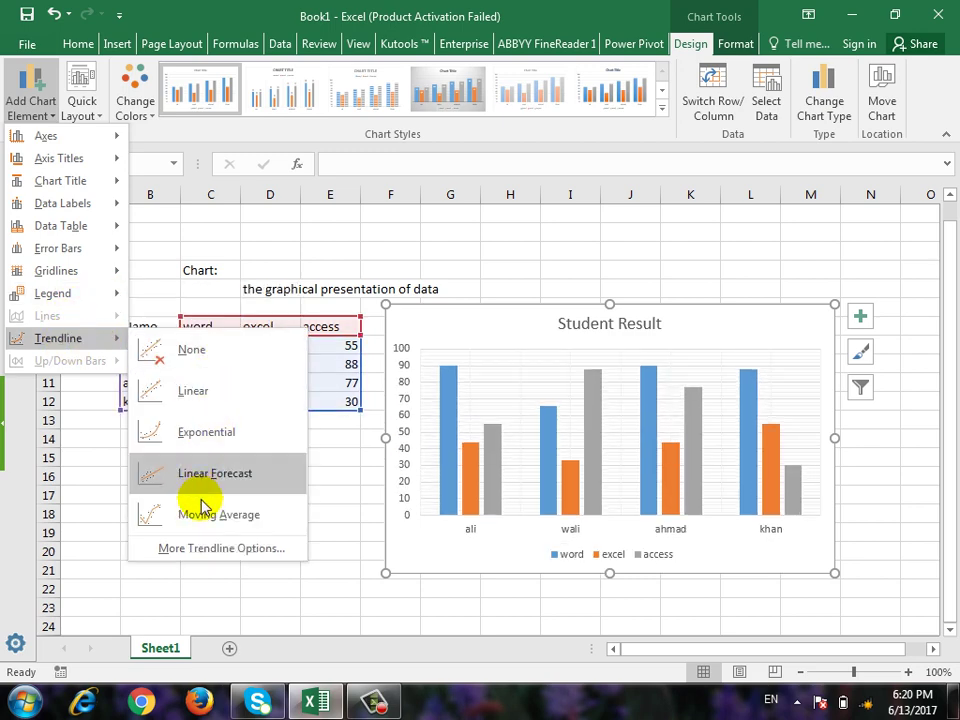
left_click(229, 383)
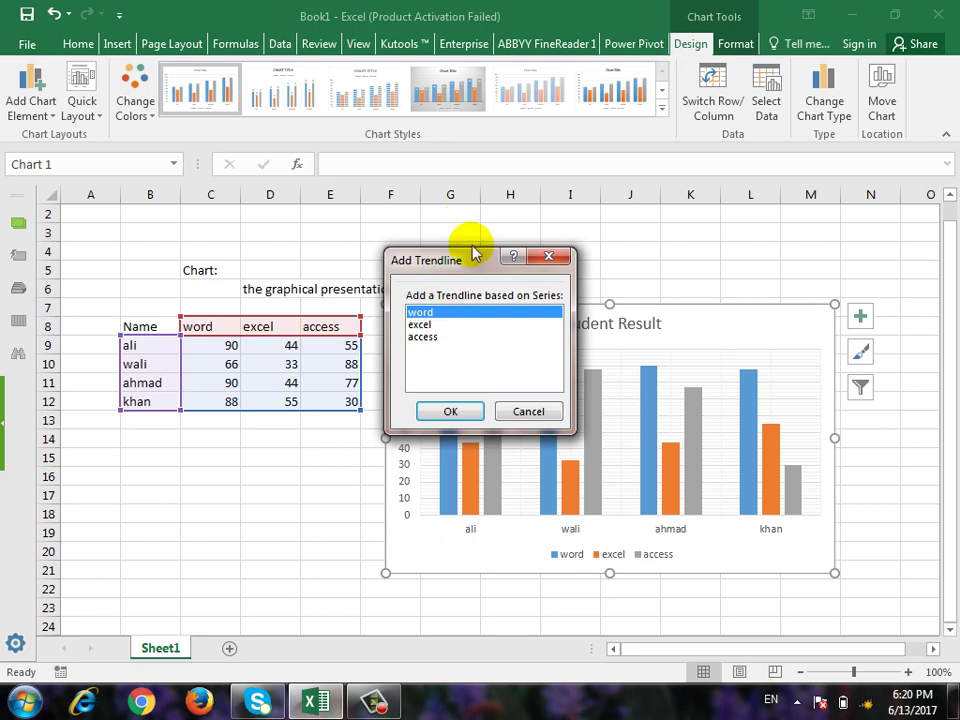
left_click_drag(476, 252, 298, 358)
left_click(257, 431)
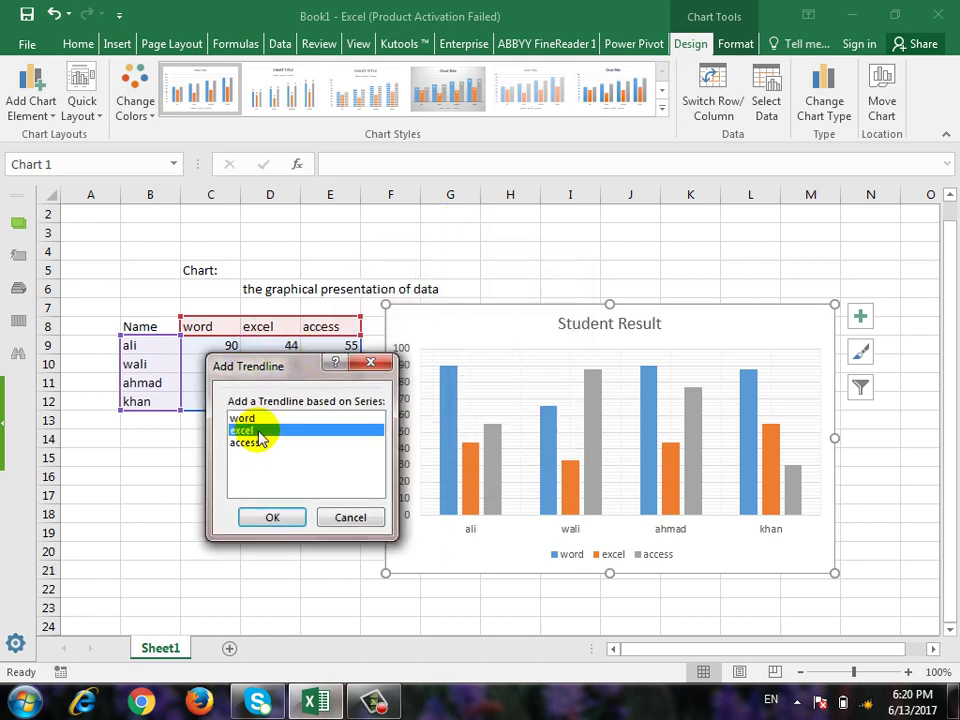
left_click(270, 520)
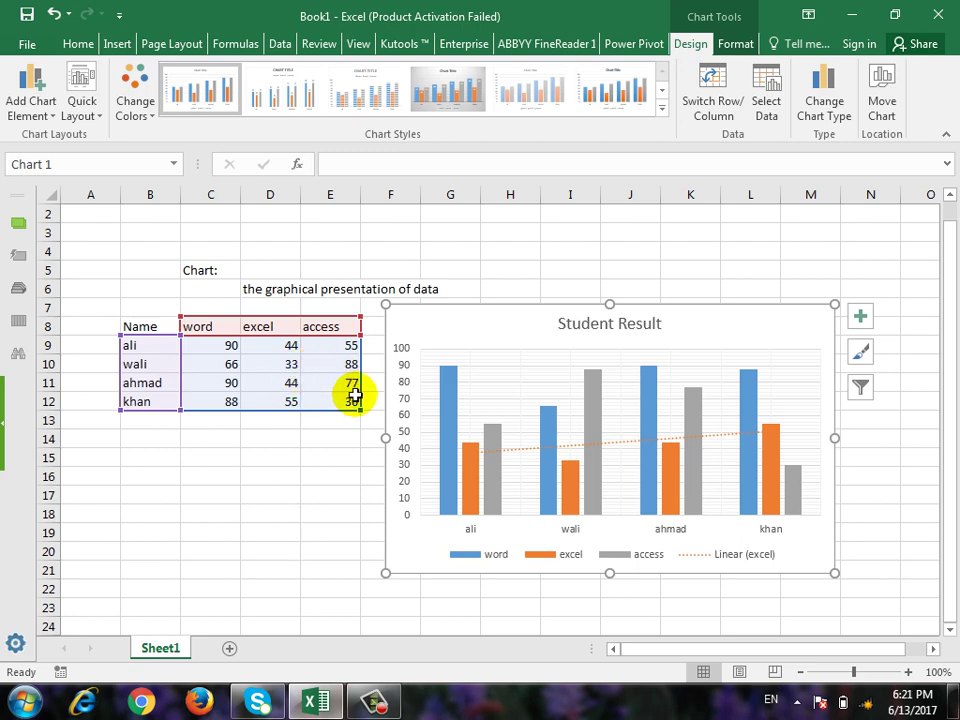
- Change the fourth person's excel score in D12 to 90
left_click(280, 347)
key("Down")
key("Down")
key("Down")
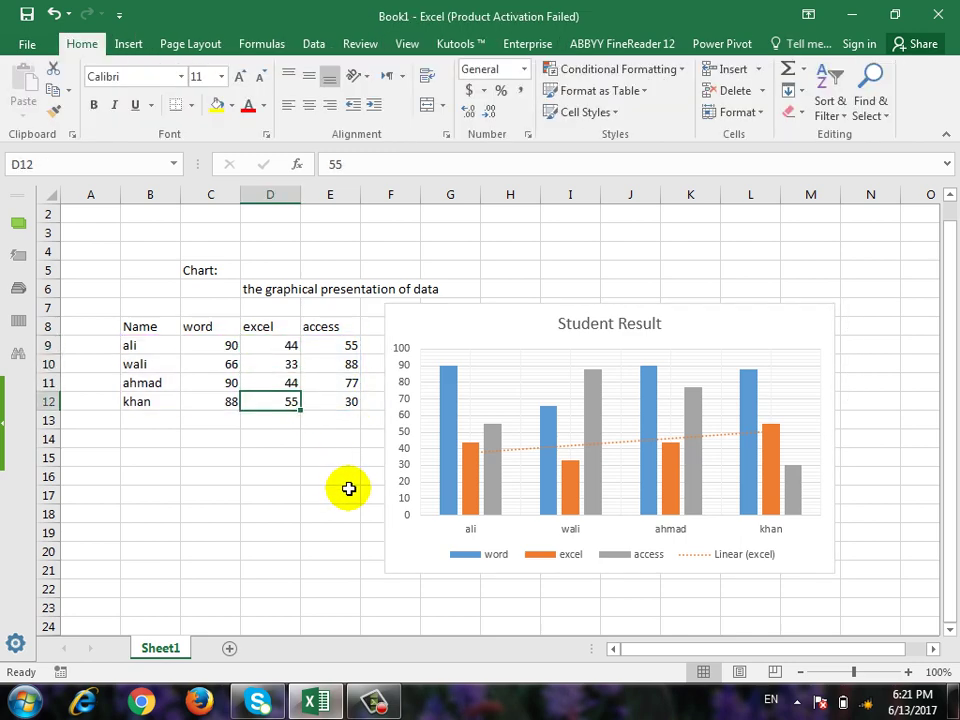
type("90")
key("Up")
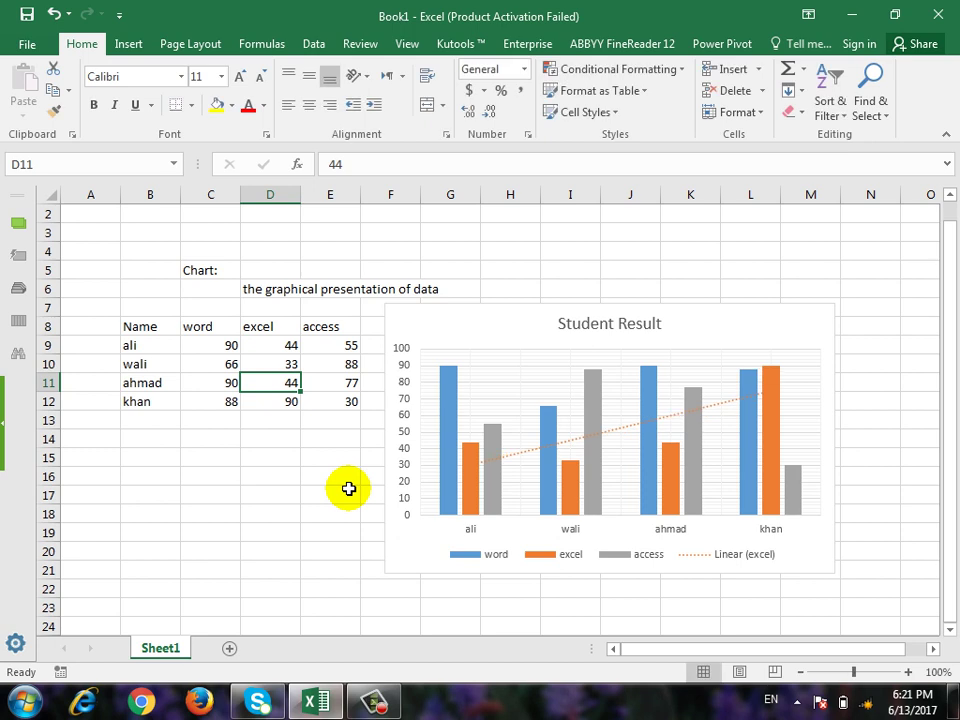
- Change the third person's excel score in D11 to 66
type("66")
key("Up")
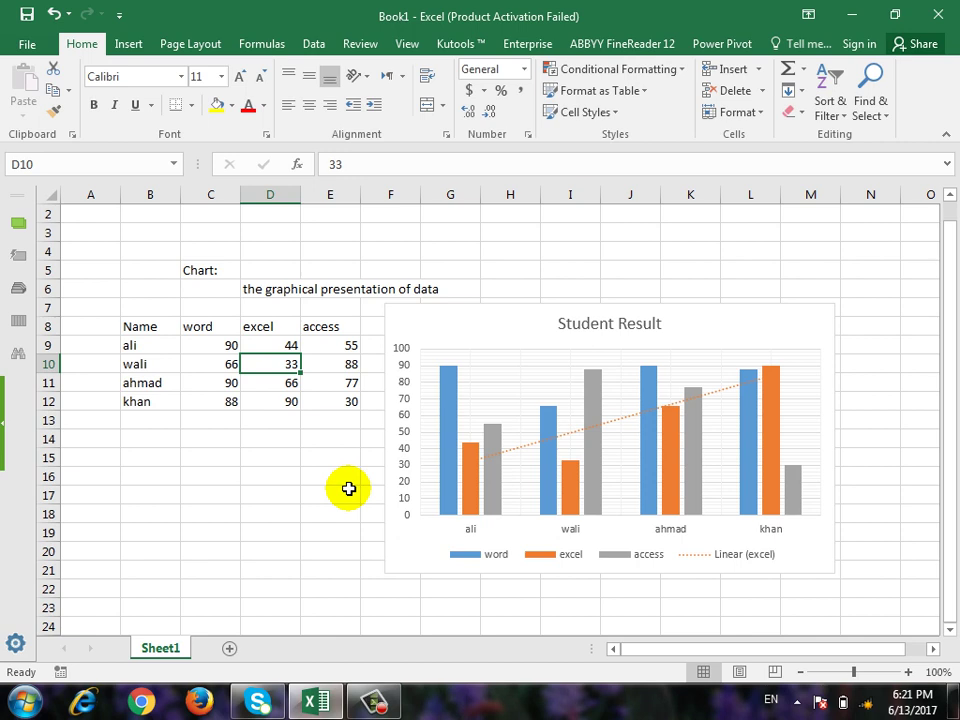
- Look through the chart's quick layouts, color palettes and chart styles without applying any of them
left_click(789, 339)
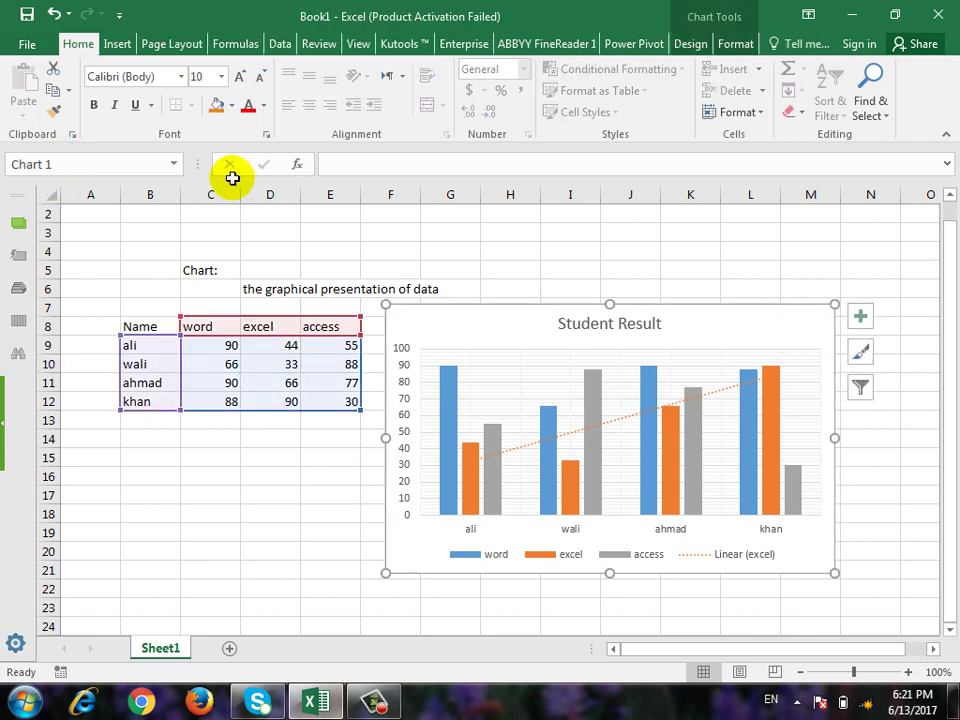
left_click(686, 44)
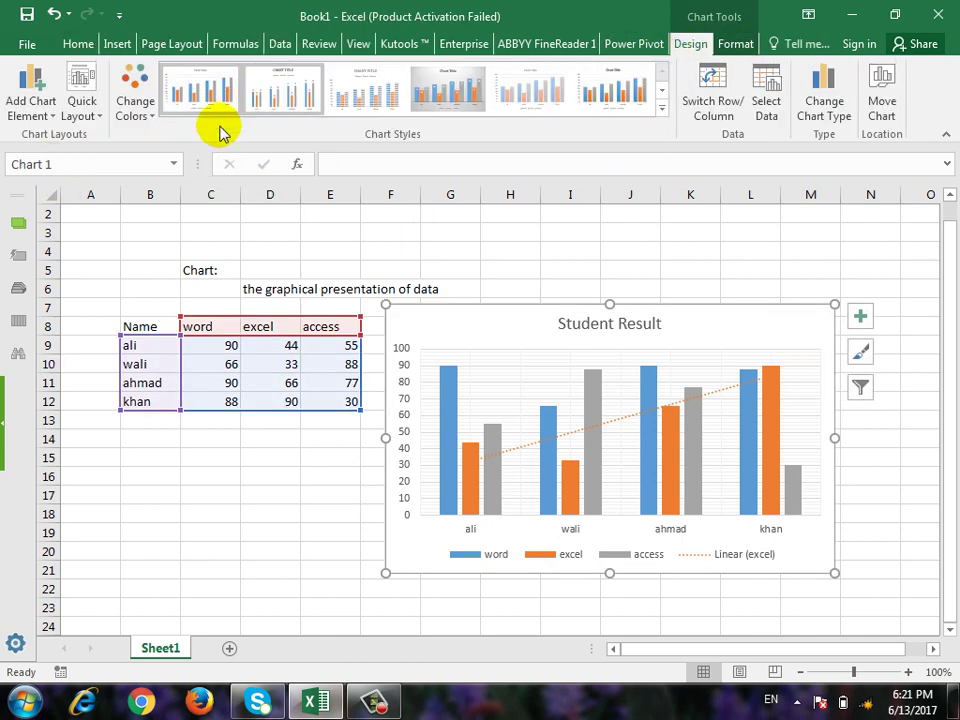
left_click(95, 113)
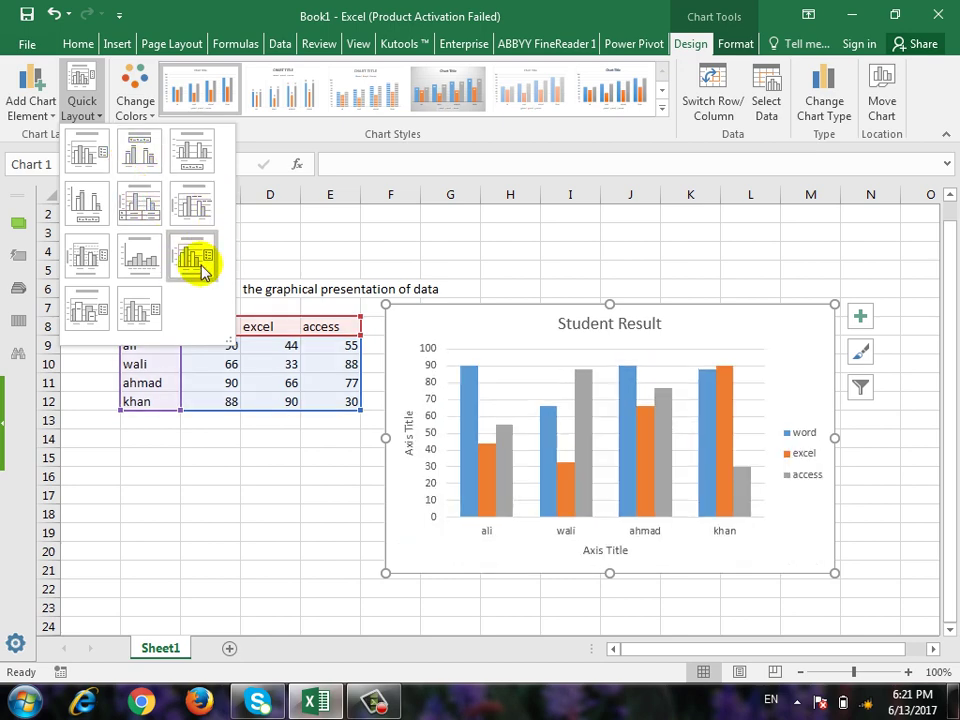
left_click(146, 110)
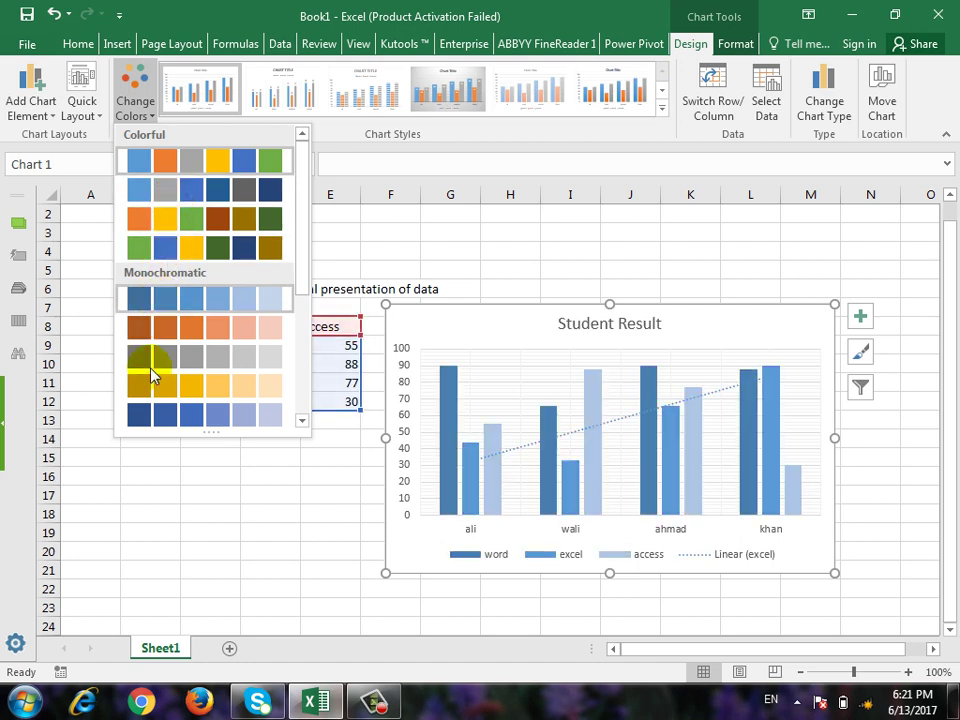
left_click(199, 12)
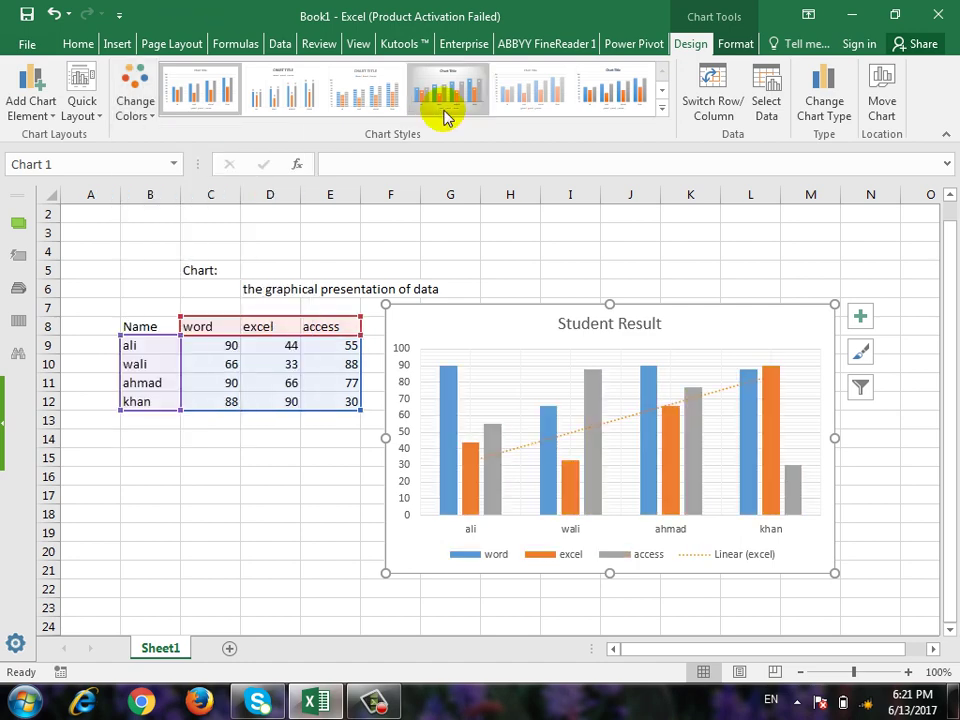
left_click(661, 107)
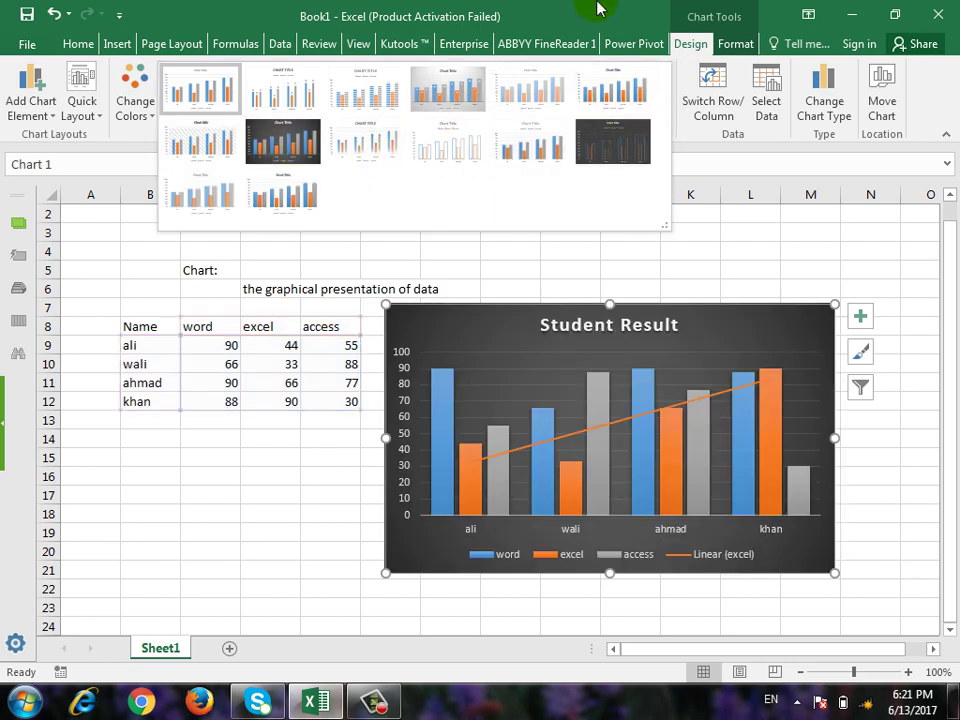
left_click(714, 176)
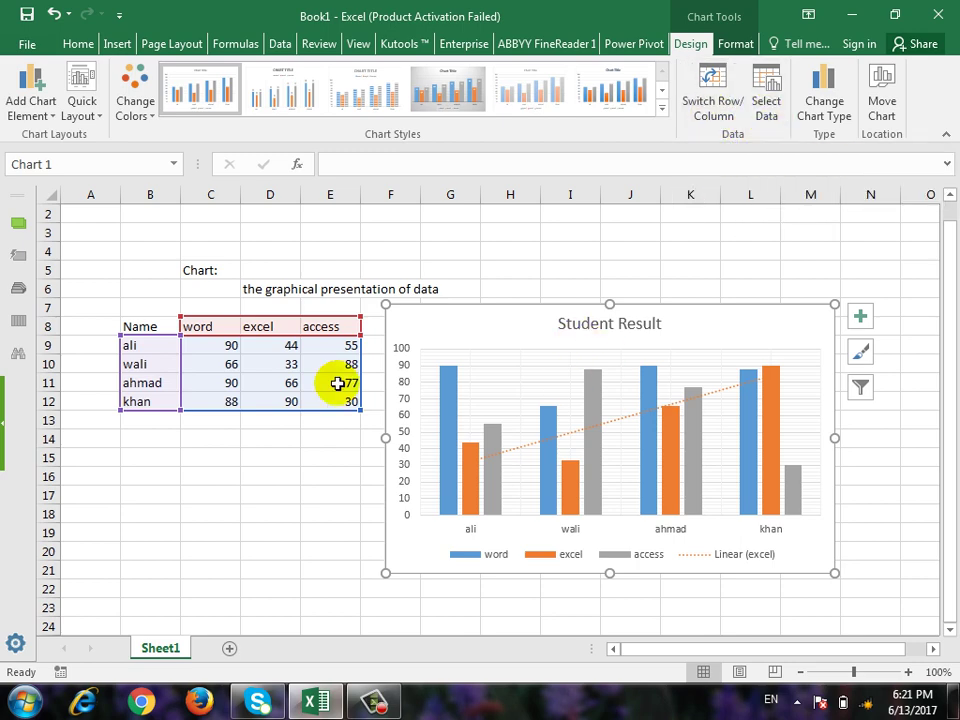
- Add a fifth person in row 13 with their name and scores of 66 for word, 77 for excel and 88 for access
left_click(141, 425)
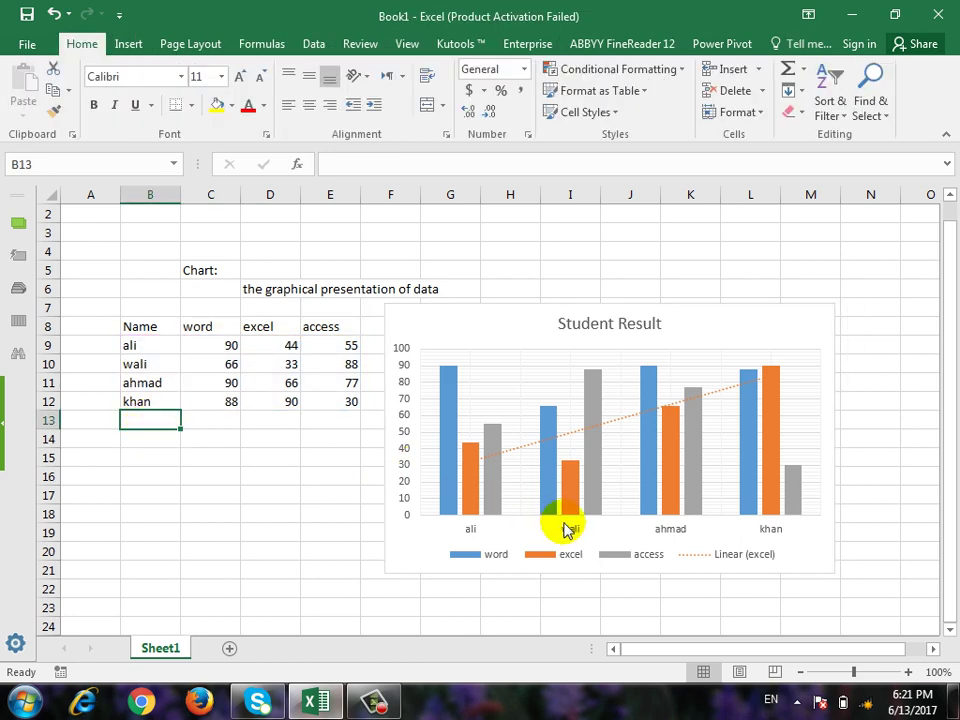
type("faisal")
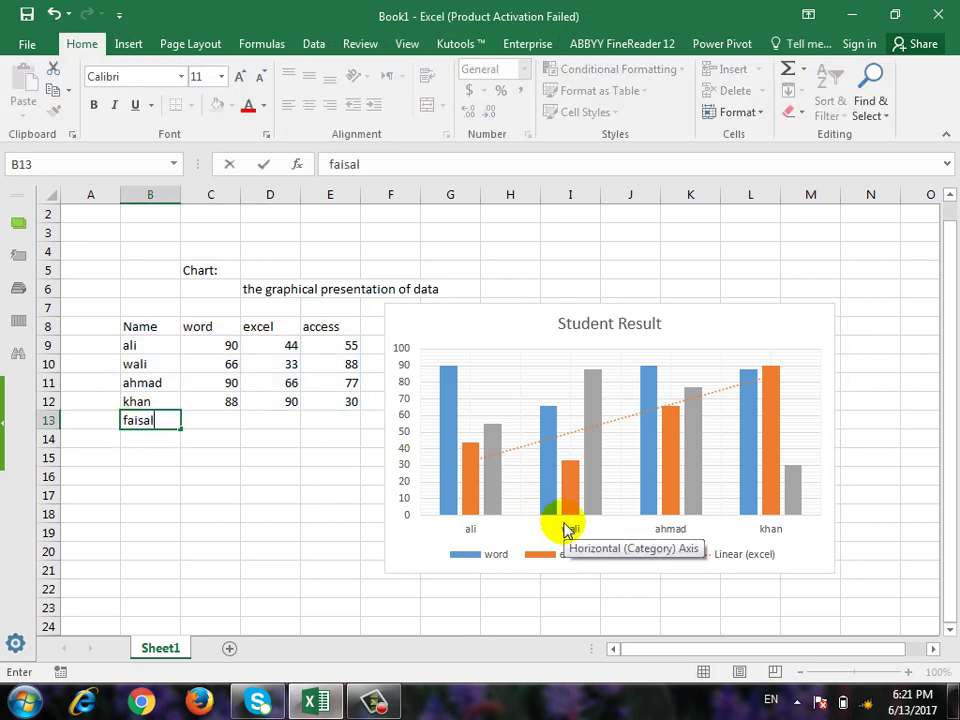
key("Tab")
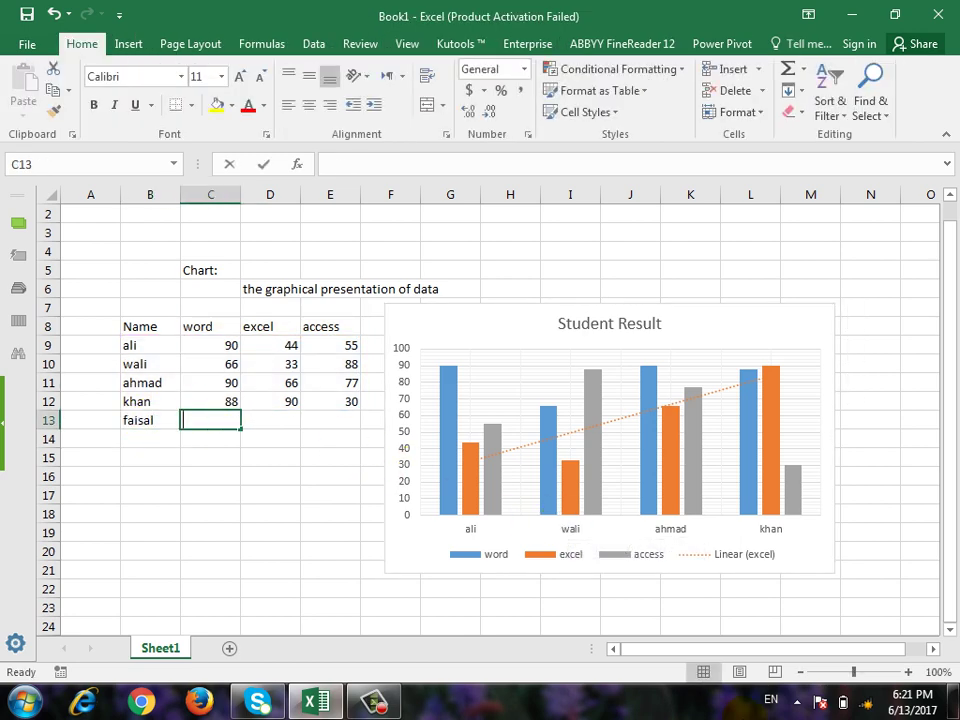
type("66")
key("Tab")
type("77")
key("Tab")
type("88")
key("Tab")
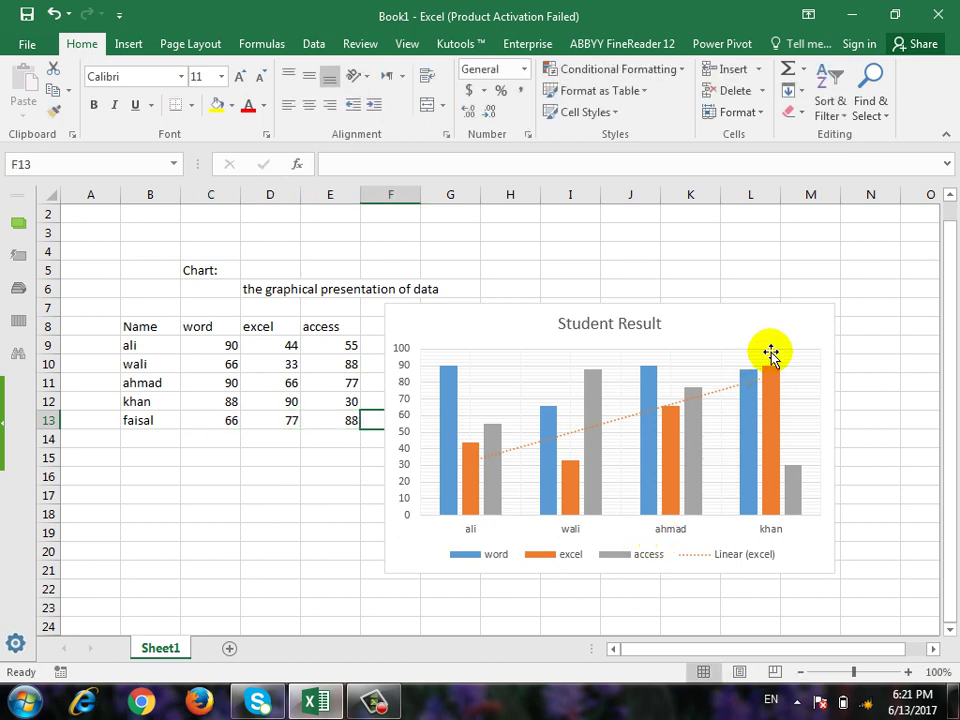
- Extend the chart's data range to B8:E13 on Sheet1 so it includes the fifth person's row
left_click(775, 318)
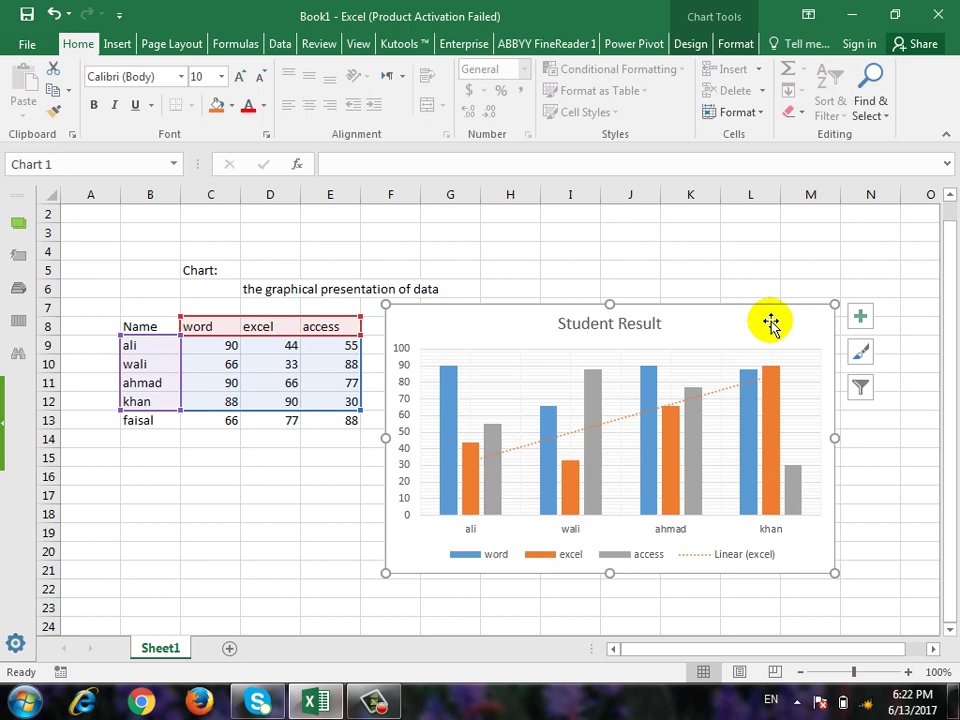
left_click(689, 43)
left_click(764, 110)
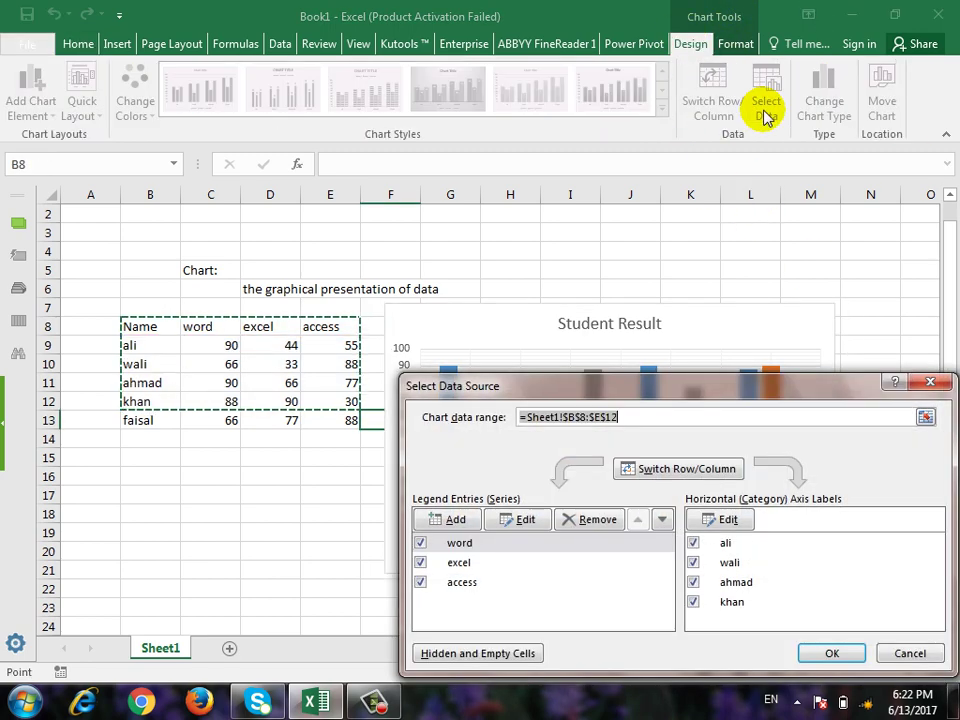
left_click_drag(705, 397, 701, 271)
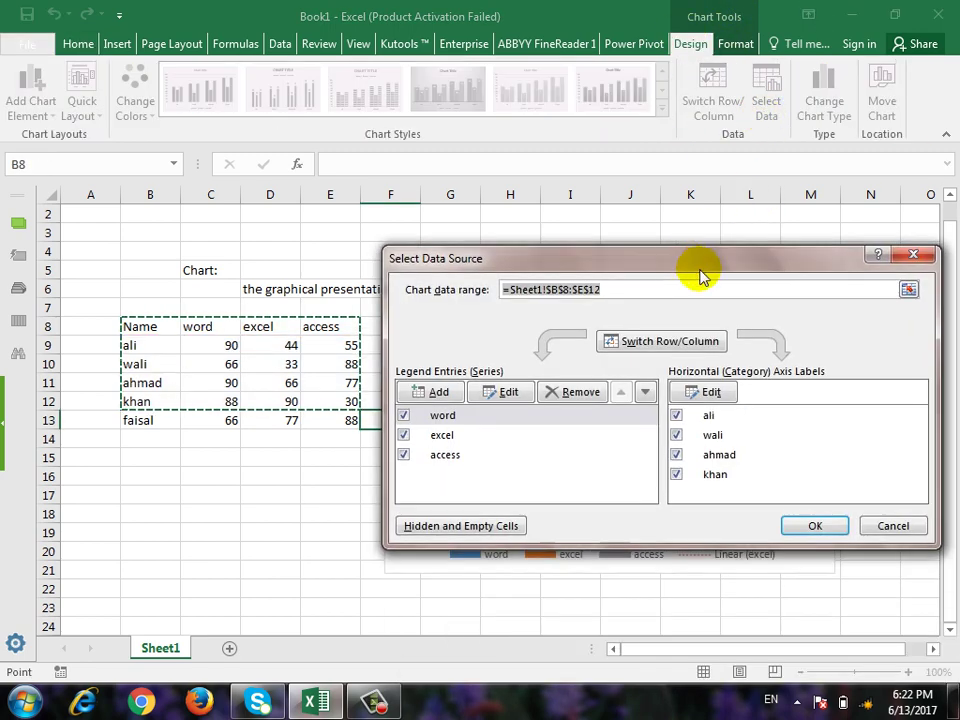
left_click(914, 293)
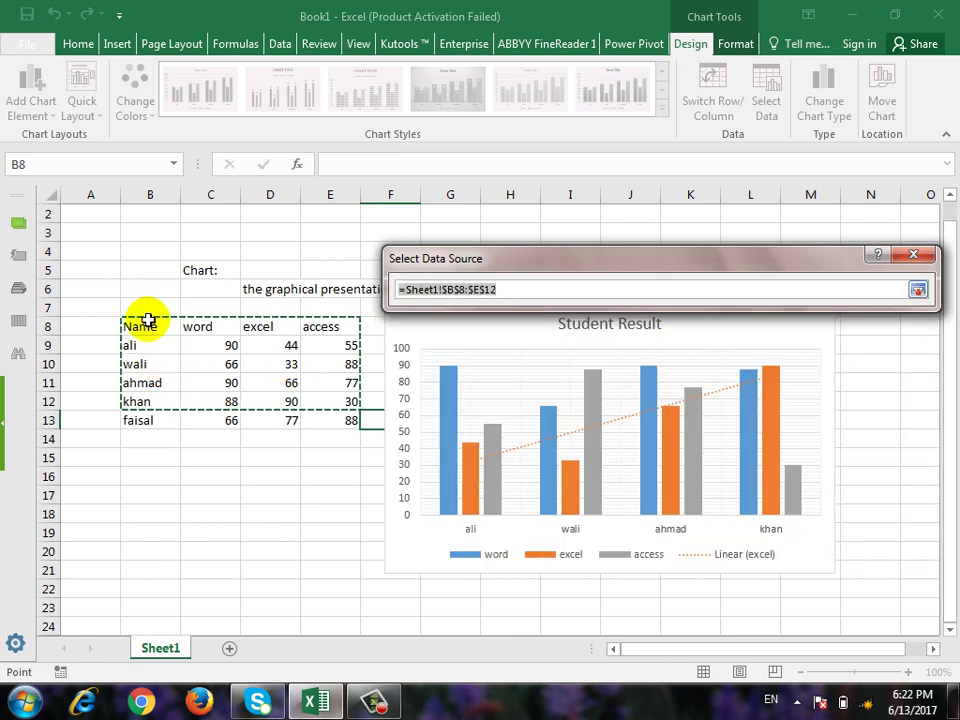
left_click_drag(146, 320, 330, 422)
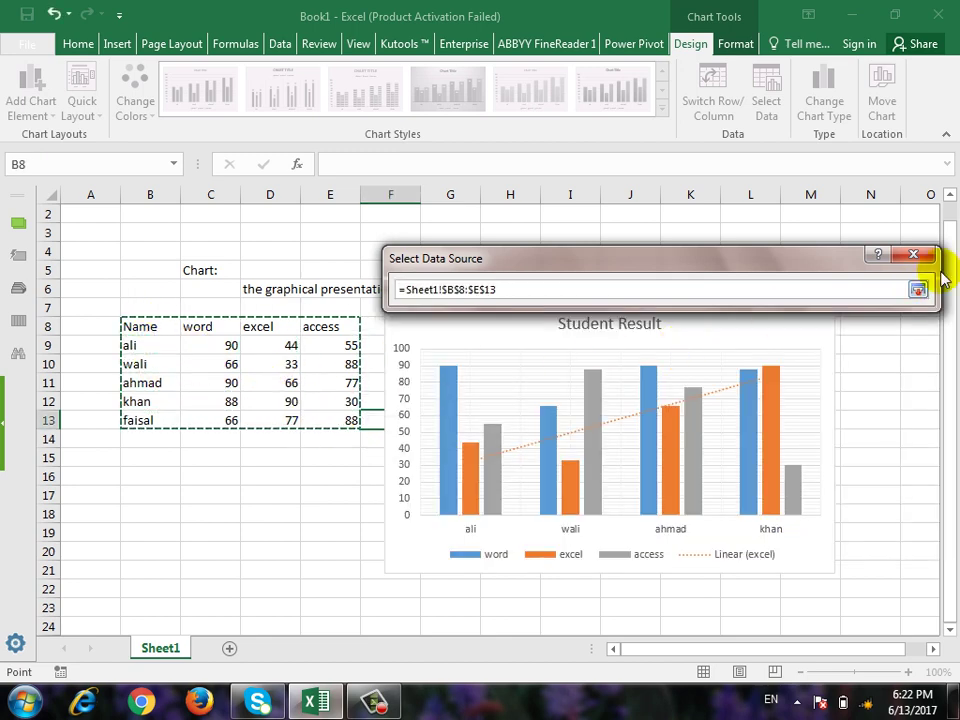
left_click(917, 290)
left_click(812, 522)
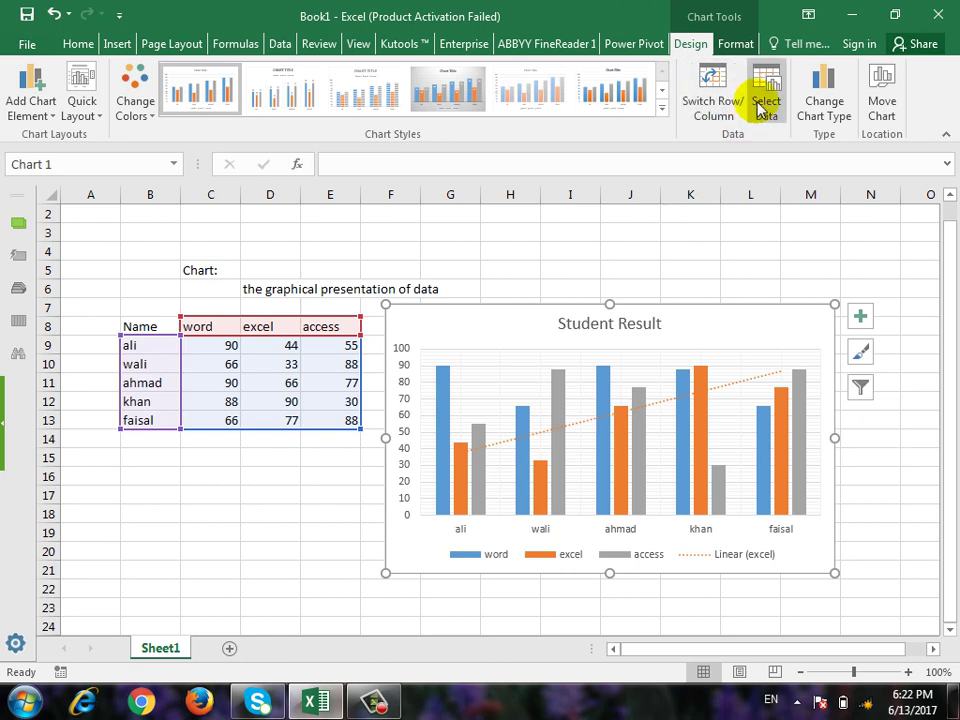
- Switch the chart's rows and columns back and forth, including through the data source settings, ending with word, excel and access as categories
left_click(713, 95)
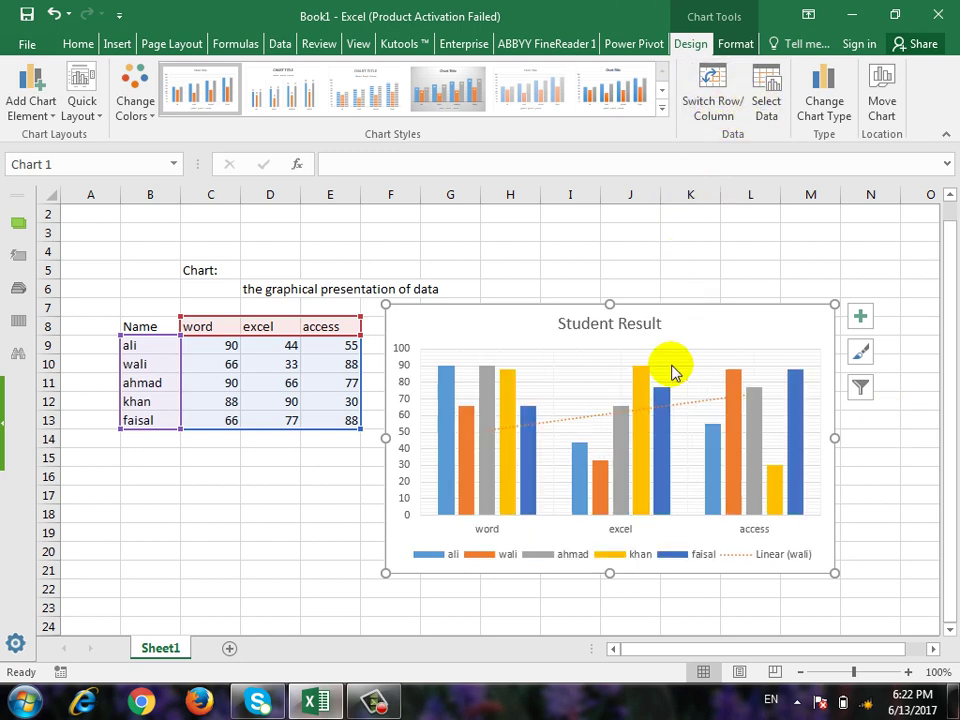
left_click(710, 108)
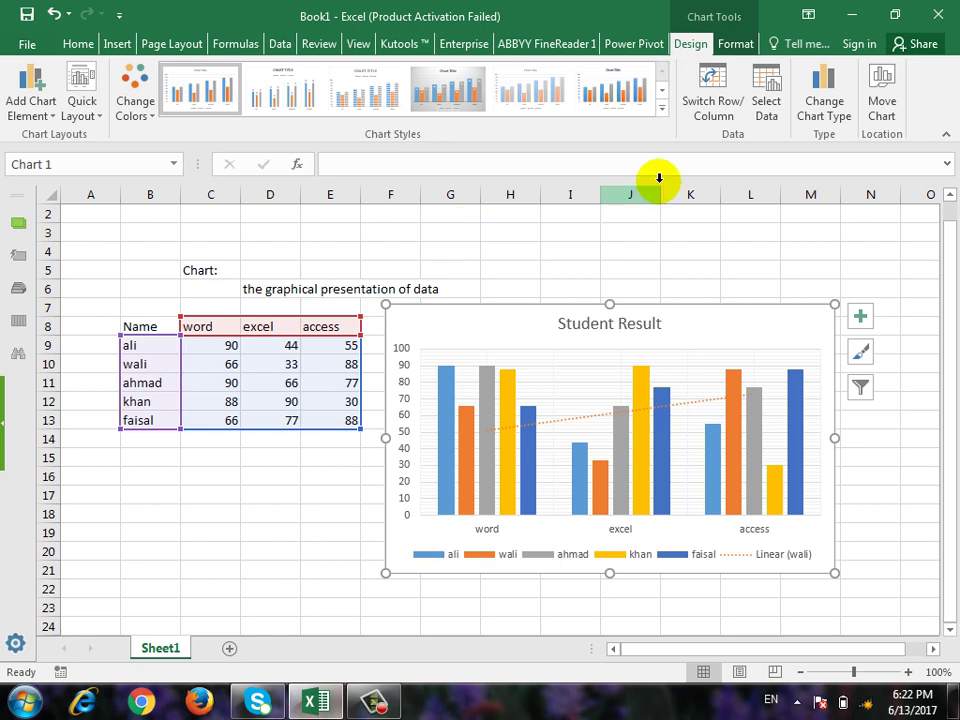
left_click(766, 104)
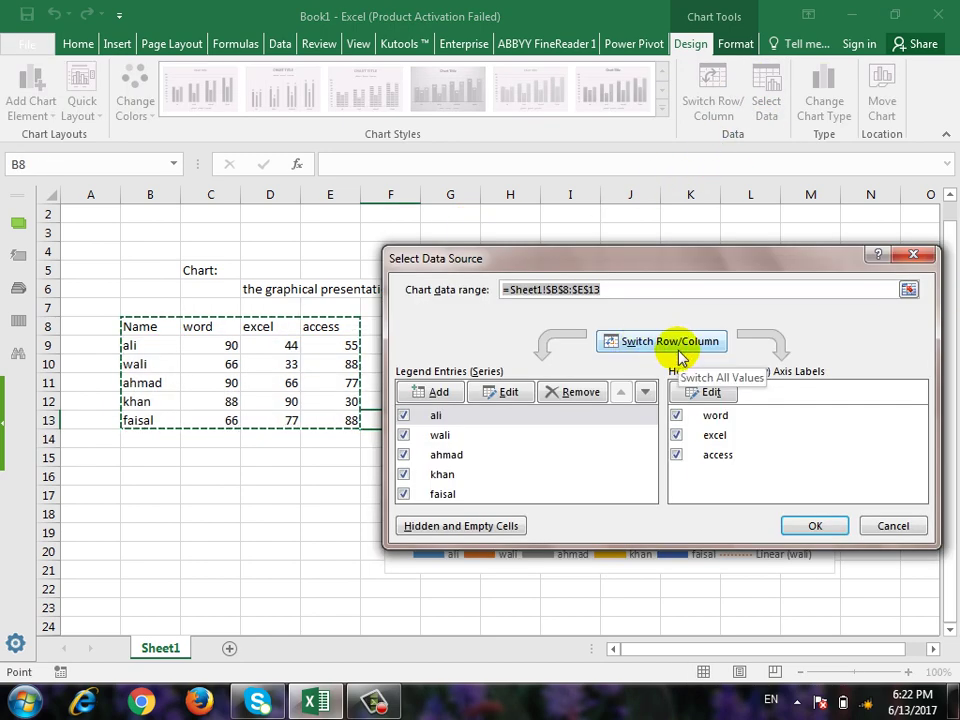
left_click(678, 350)
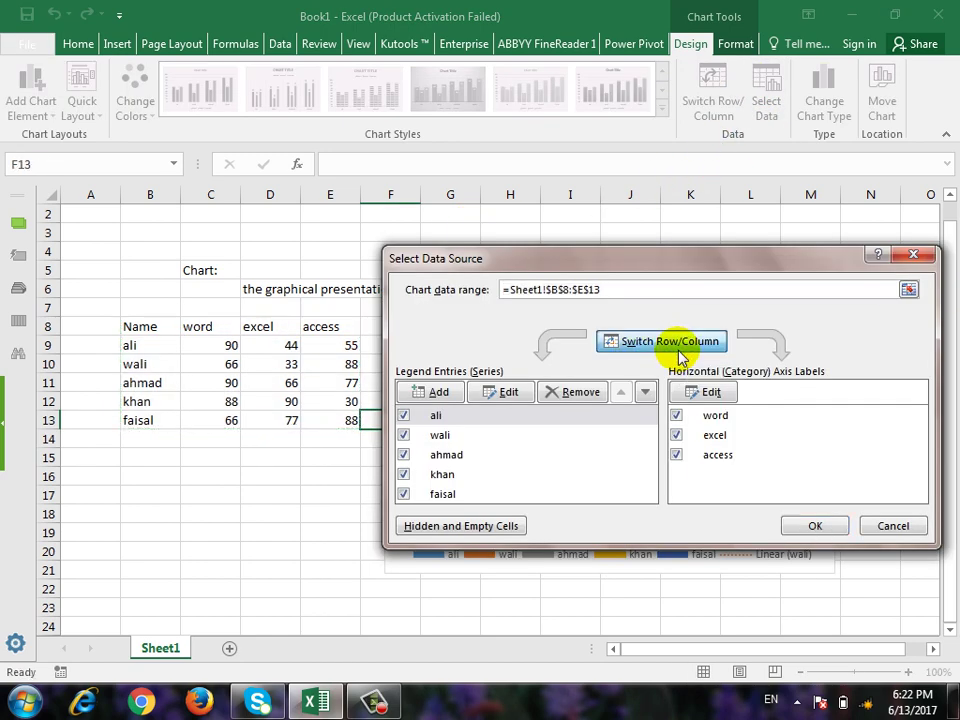
left_click(818, 525)
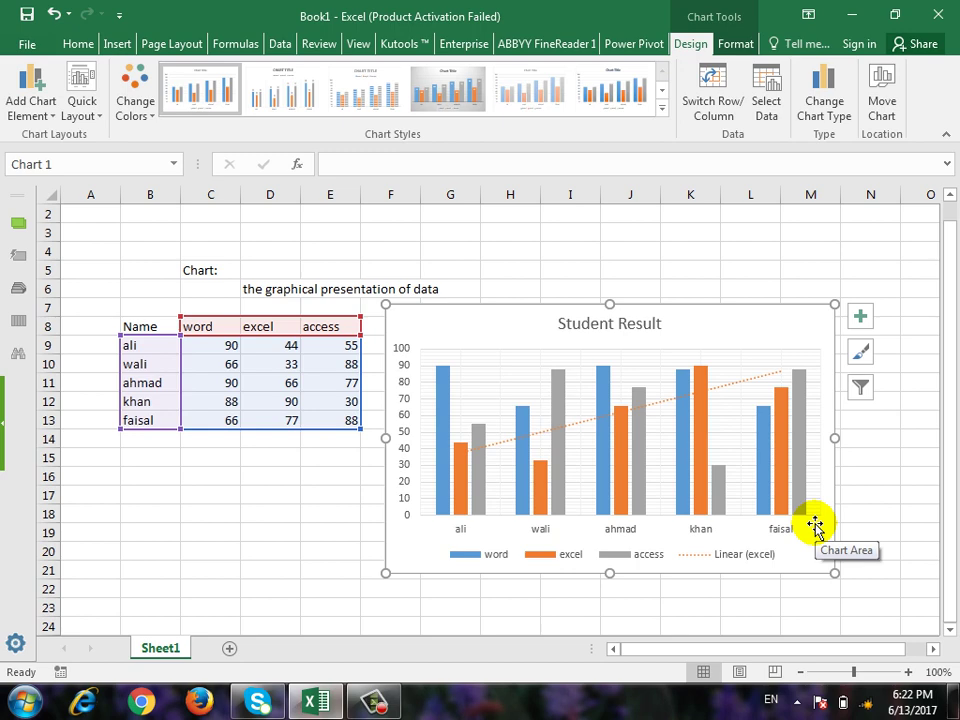
left_click(726, 108)
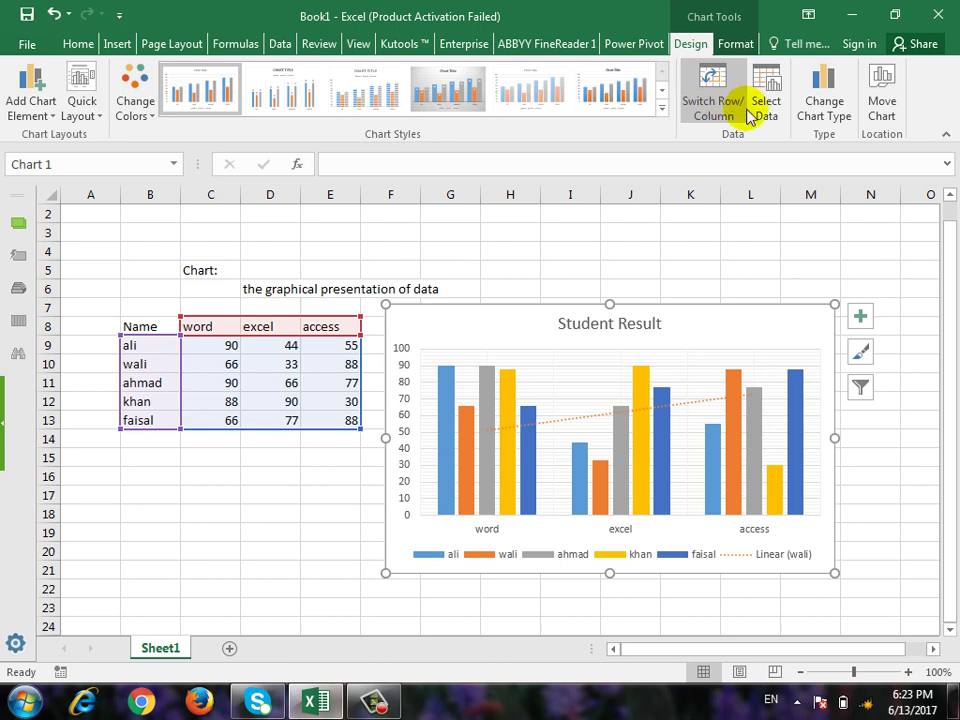
- Try the pie type on the Student Result chart and undo the change
left_click(840, 112)
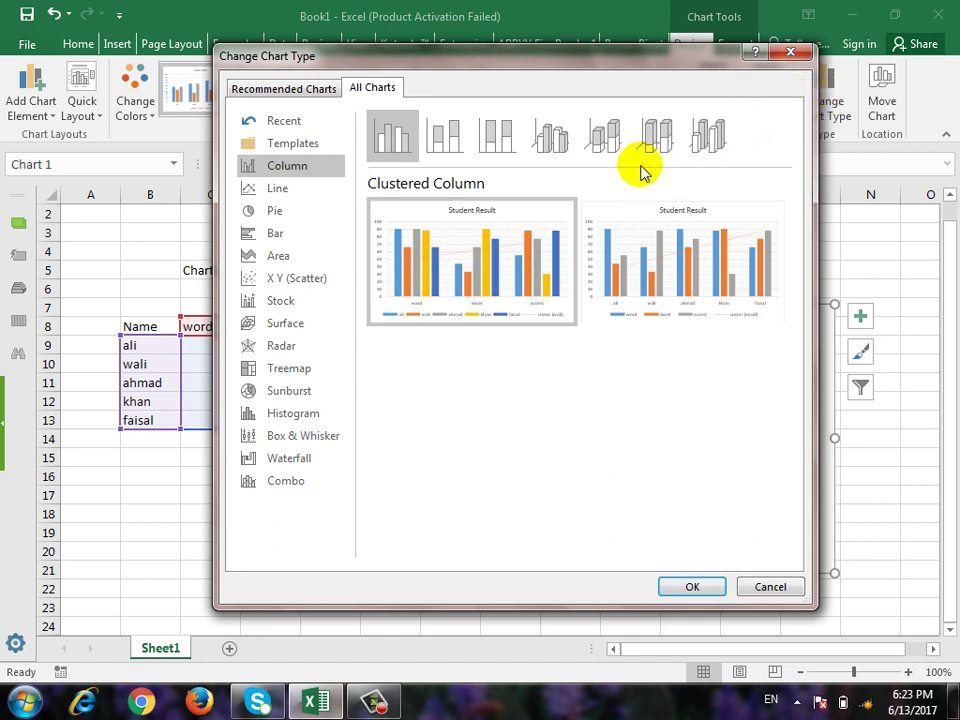
left_click(300, 211)
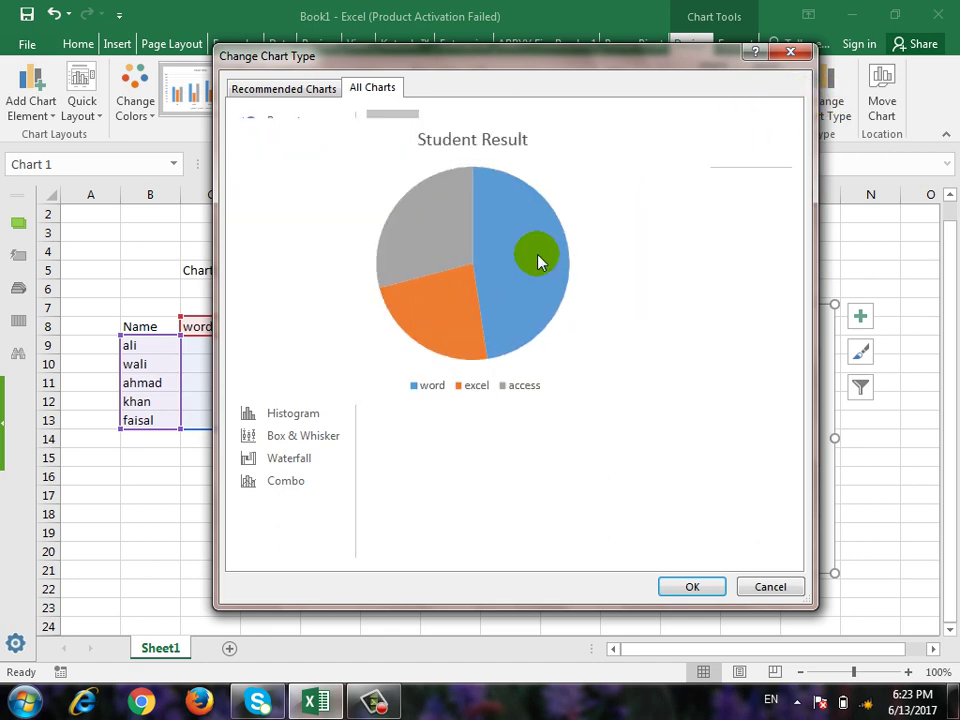
left_click(664, 582)
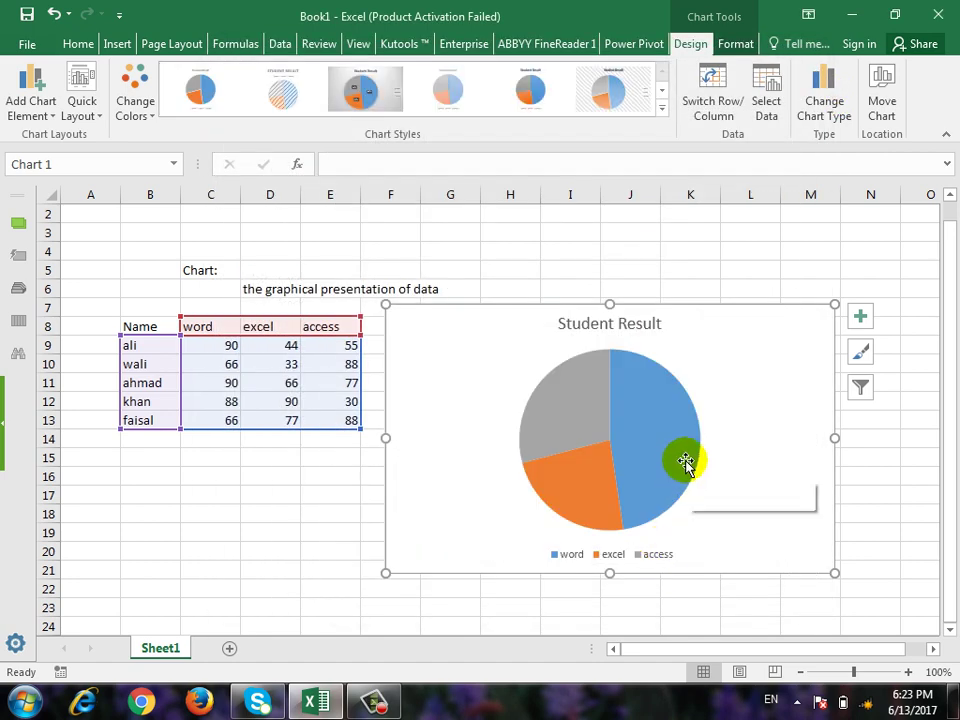
mouse_move(684, 459)
key("ctrl+z")
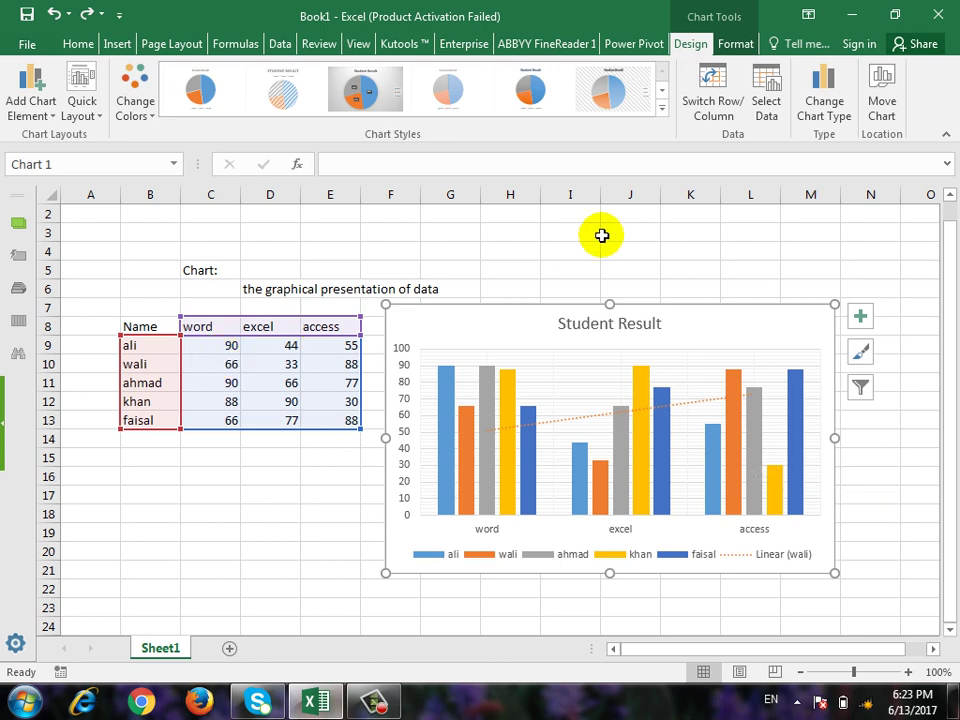
- Examine the available chart types and clustered column previews, and close the chart type options without changing anything
left_click(825, 98)
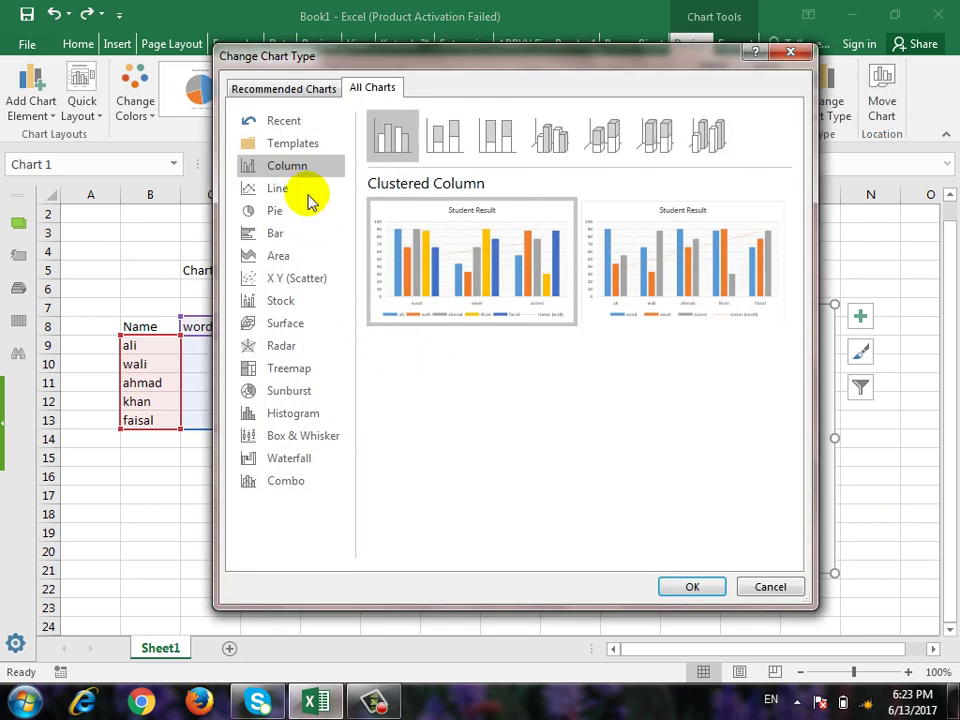
left_click_drag(375, 62, 567, 204)
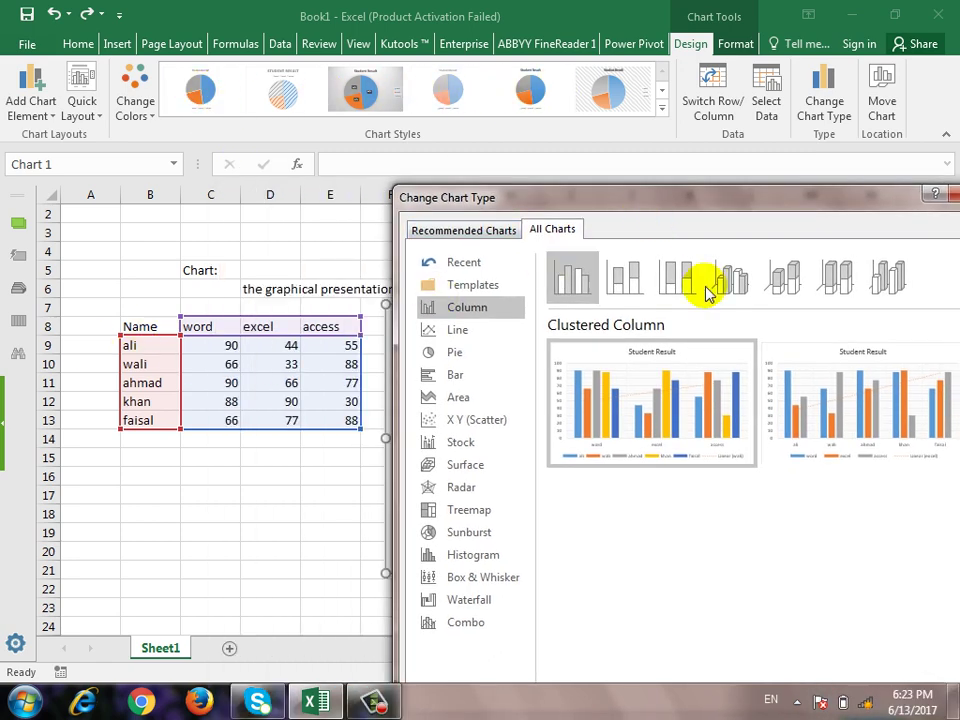
mouse_move(665, 352)
left_click_drag(752, 207, 508, 196)
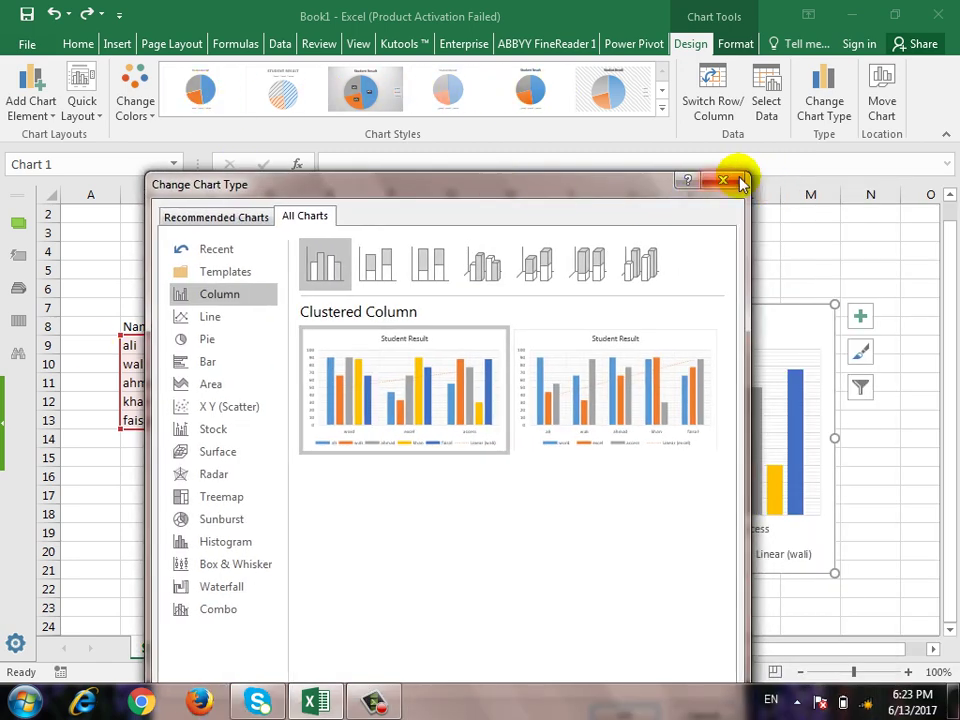
left_click(728, 184)
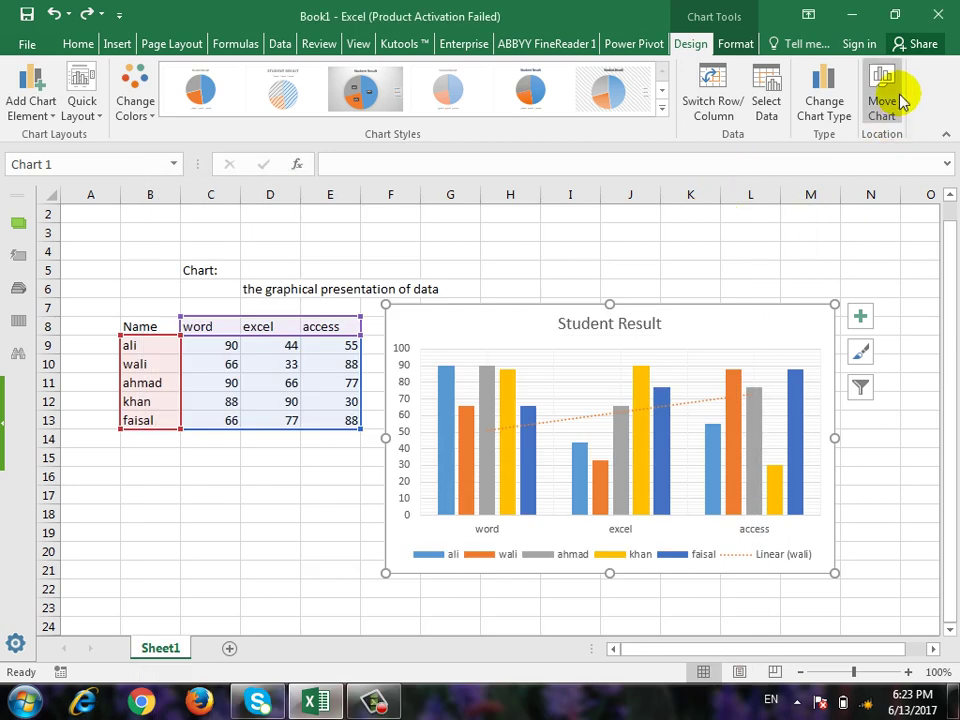
- Move the Student Result chart to a new sheet named Chart1 and compare it with Sheet1
left_click(893, 95)
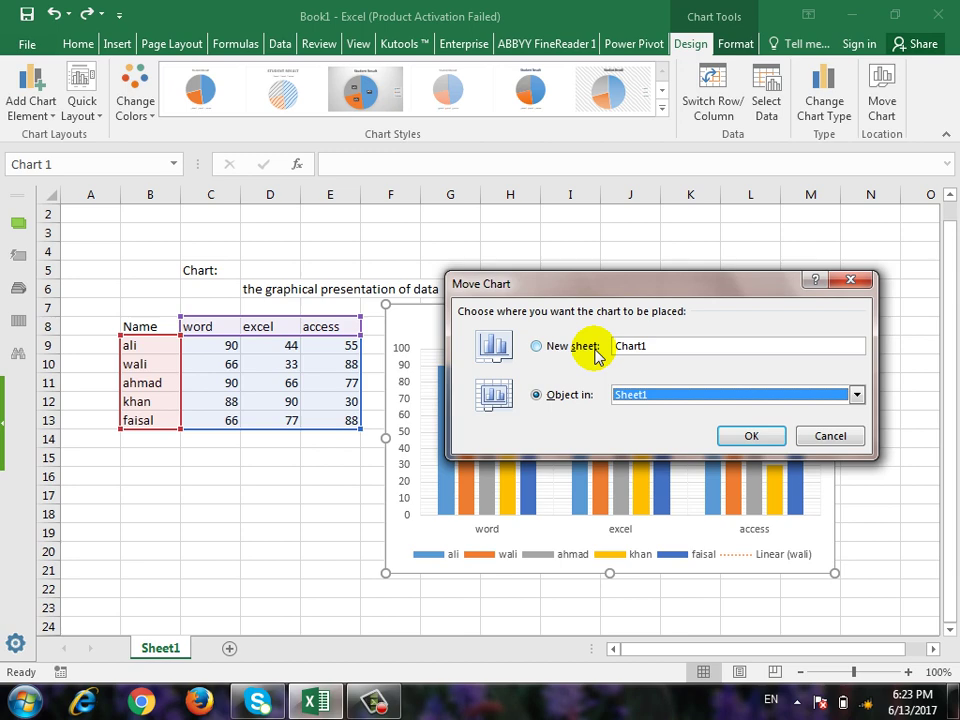
left_click(840, 437)
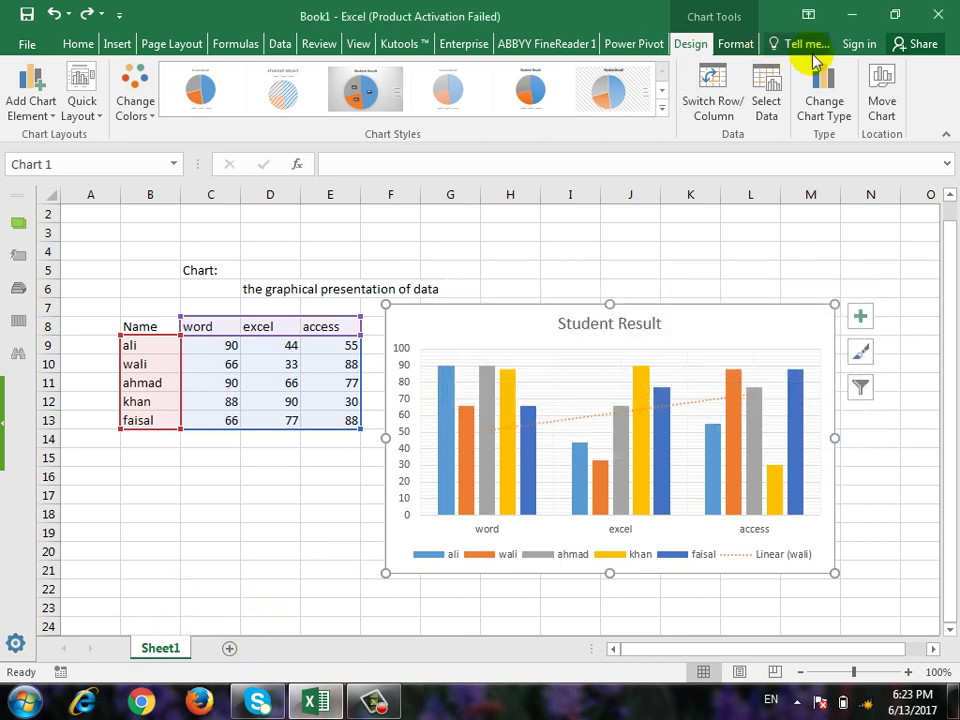
left_click(882, 95)
left_click(570, 348)
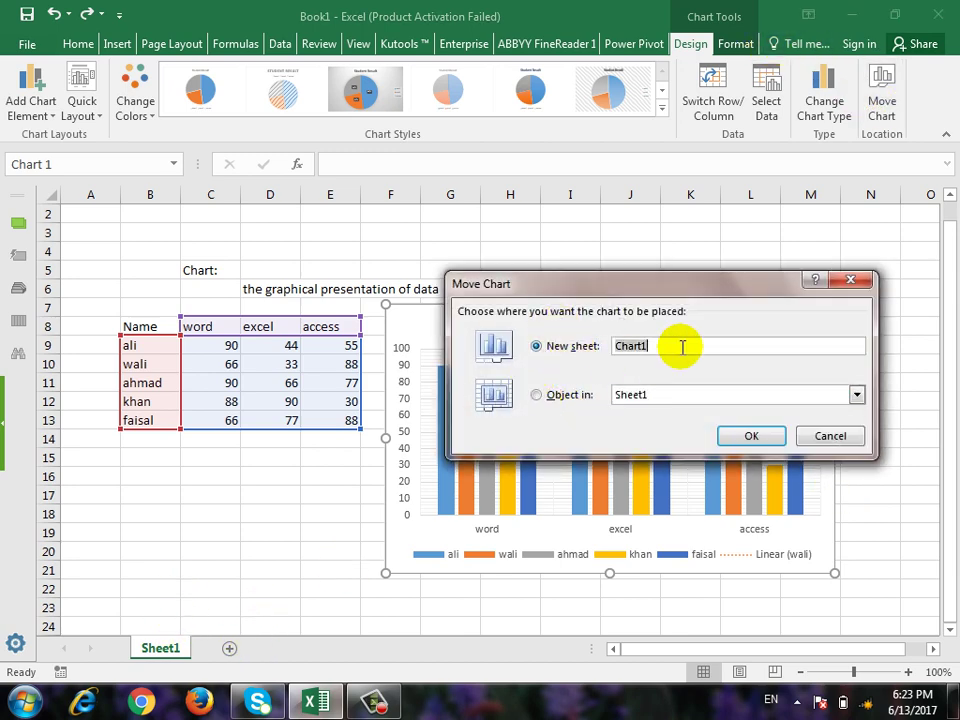
left_click(724, 436)
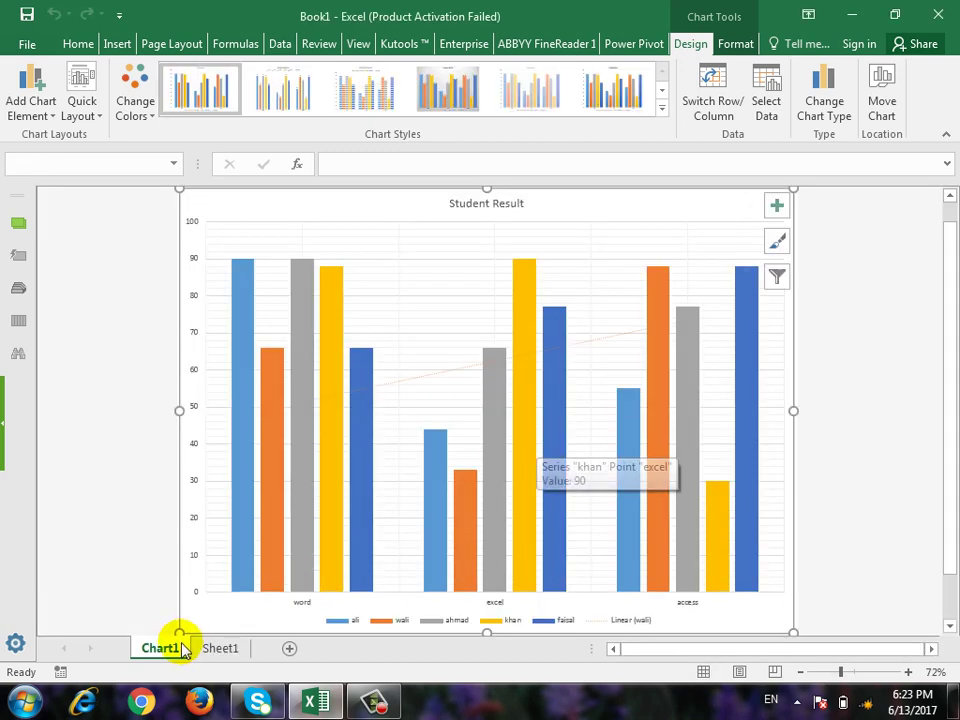
left_click(203, 650)
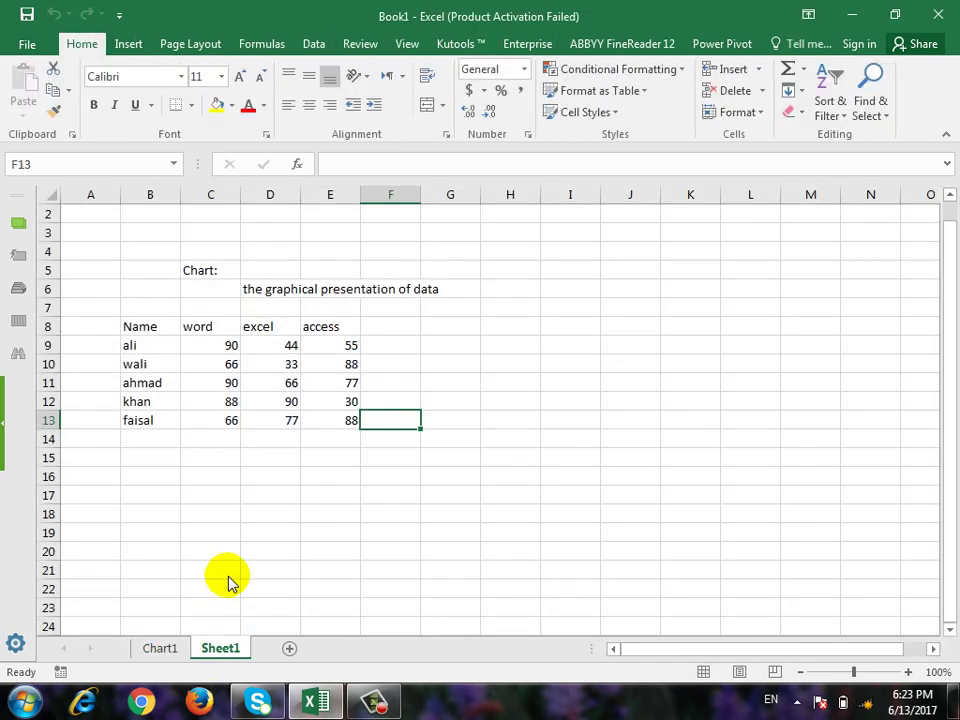
left_click(181, 648)
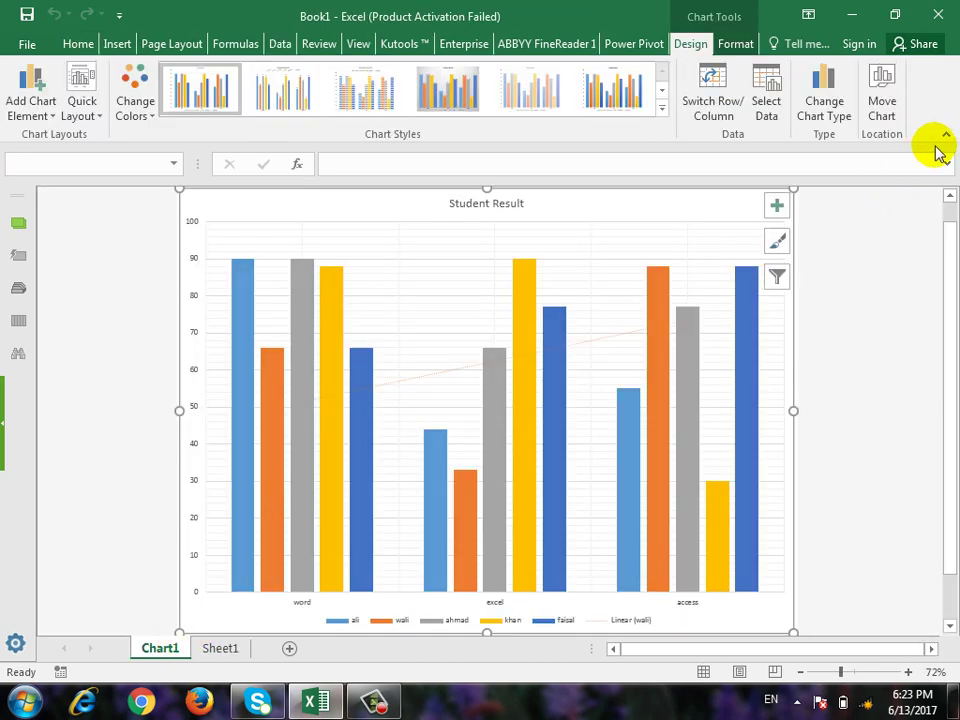
- Move the chart back into Sheet1 as an object and place it beside the score table, clear of the data
left_click(883, 90)
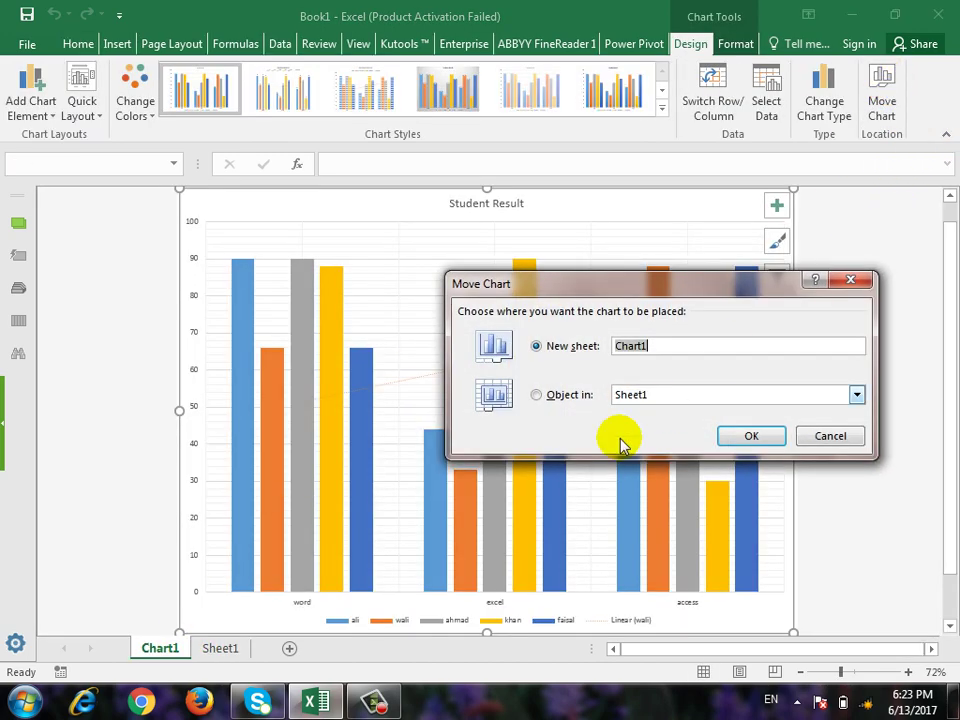
left_click(572, 398)
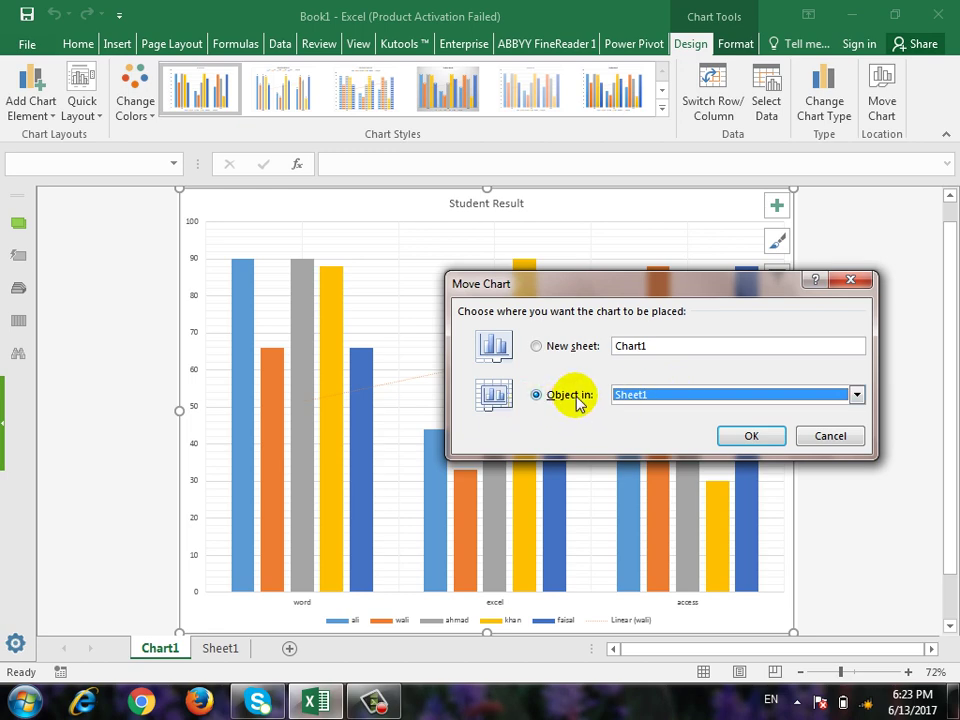
left_click(735, 436)
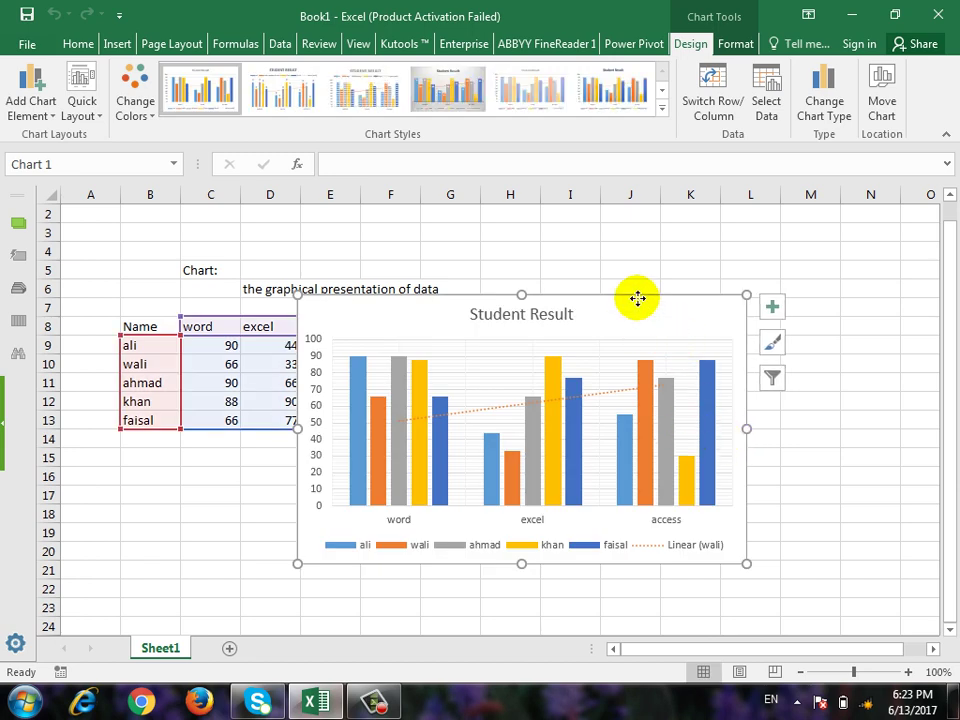
left_click_drag(636, 298, 789, 302)
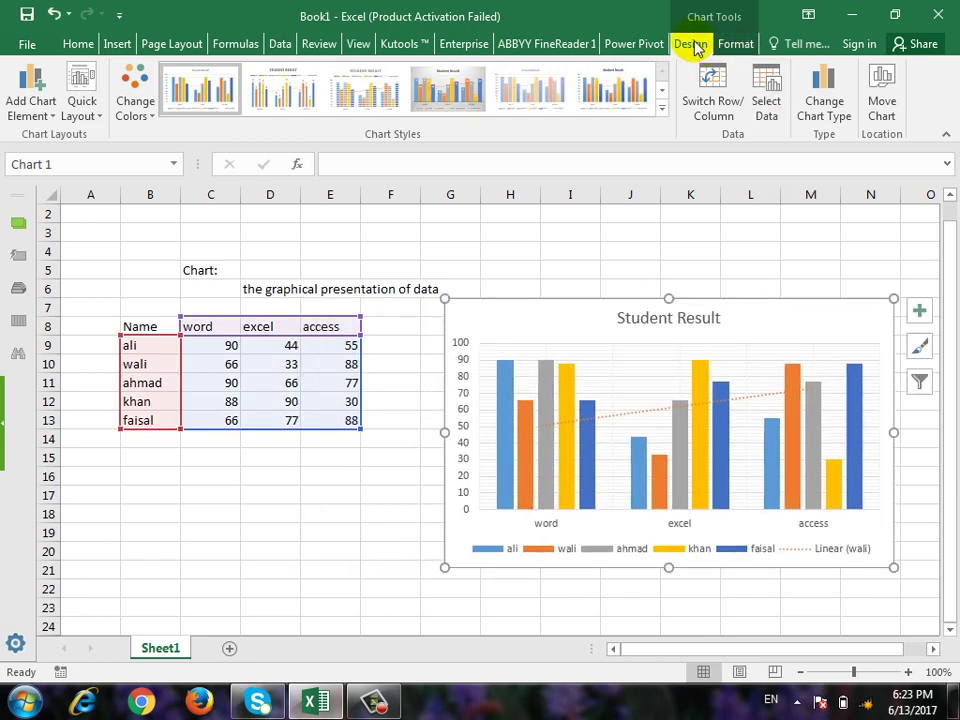
- Try the solid black theme shape style on the chart area and undo it
left_click(733, 45)
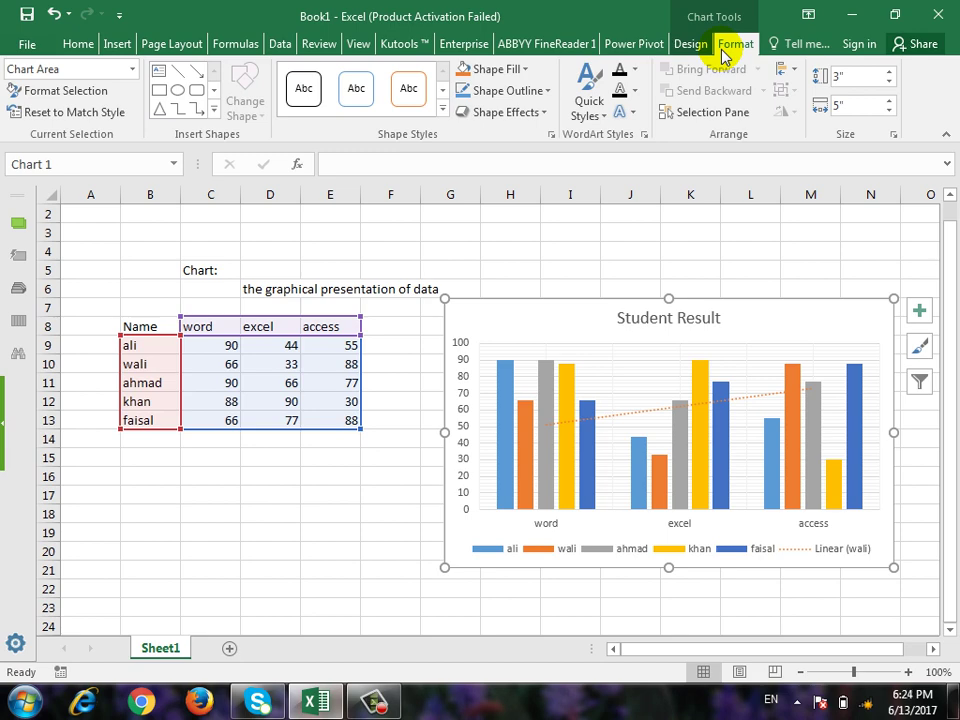
left_click(442, 112)
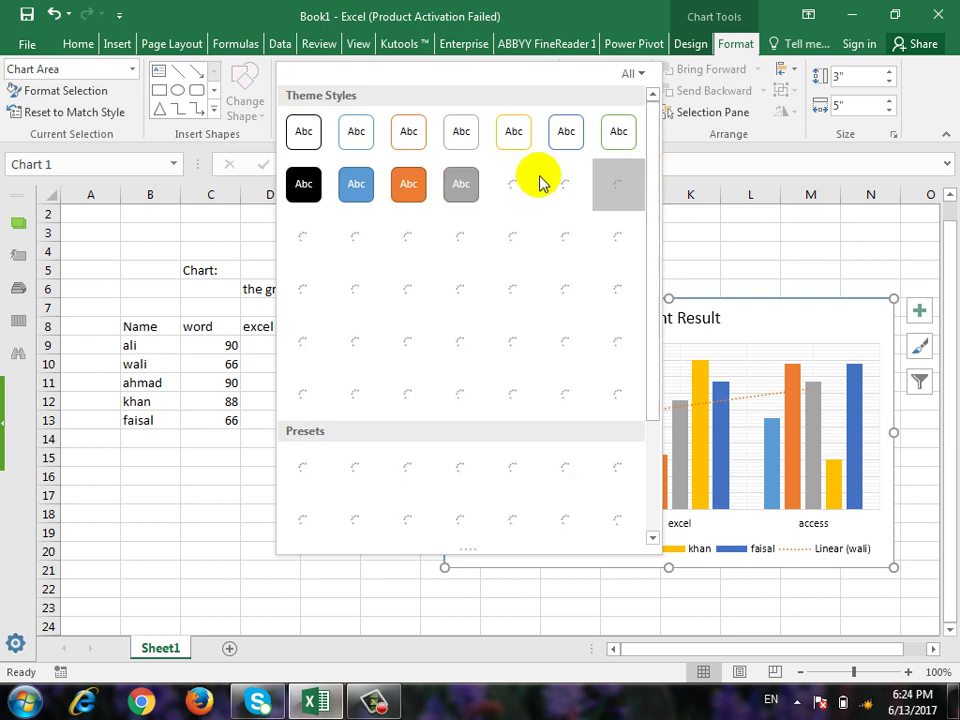
left_click(304, 183)
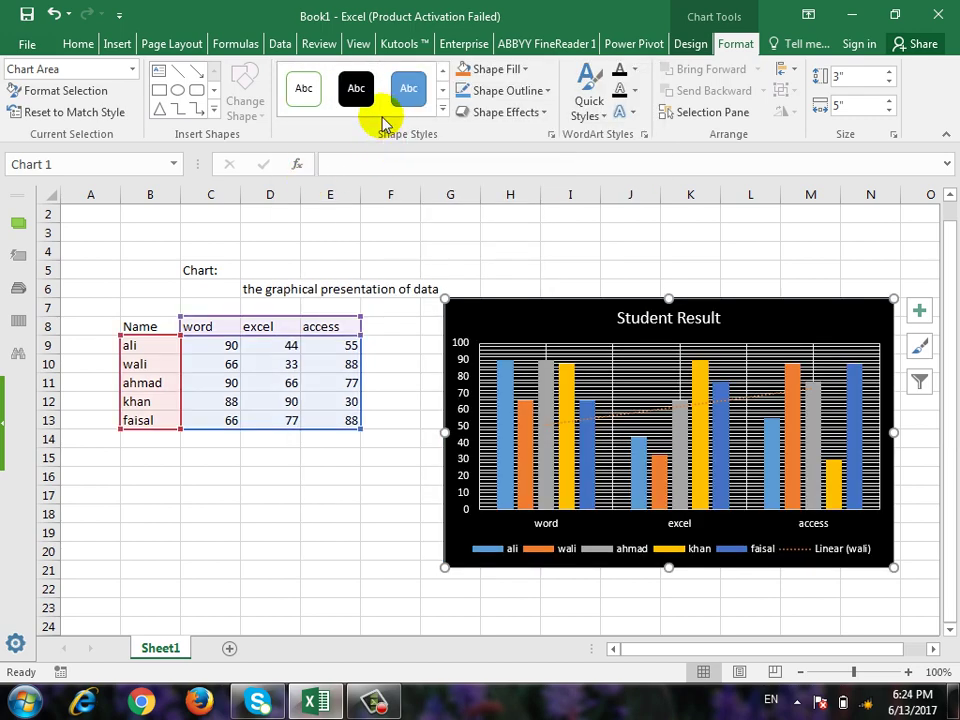
key("ctrl+z")
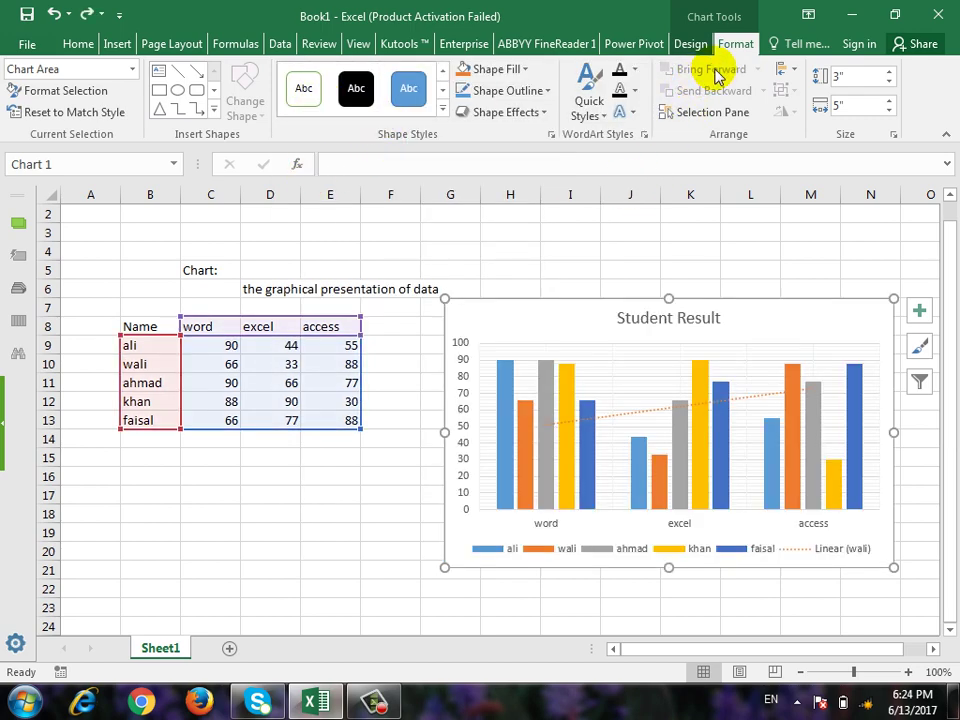
- Delete the Student Result chart from Sheet1
left_click(112, 42)
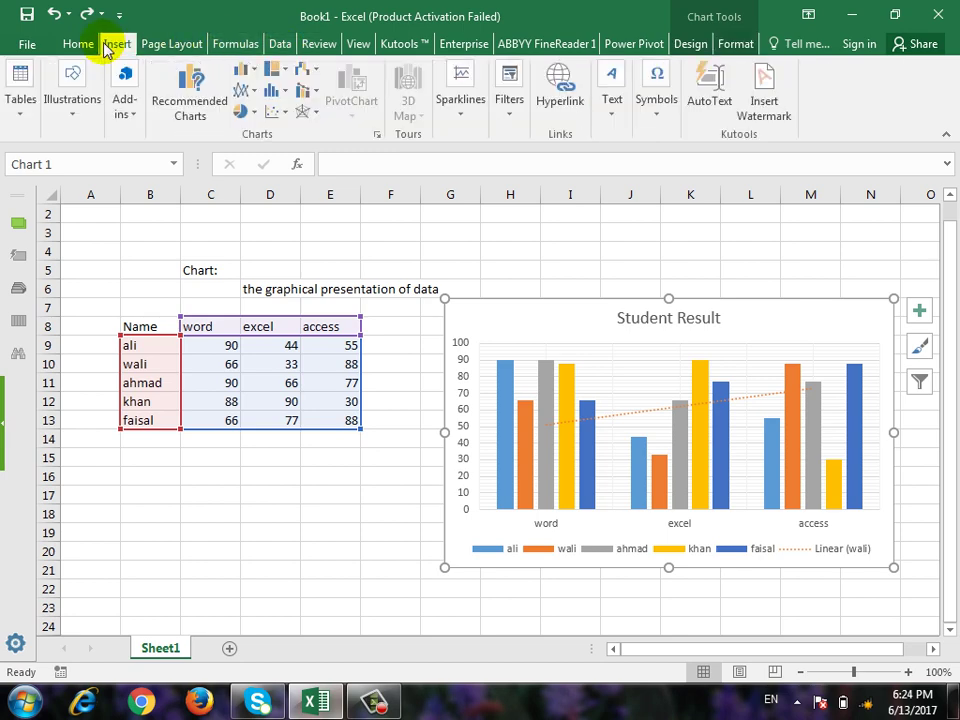
left_click_drag(815, 352, 748, 328)
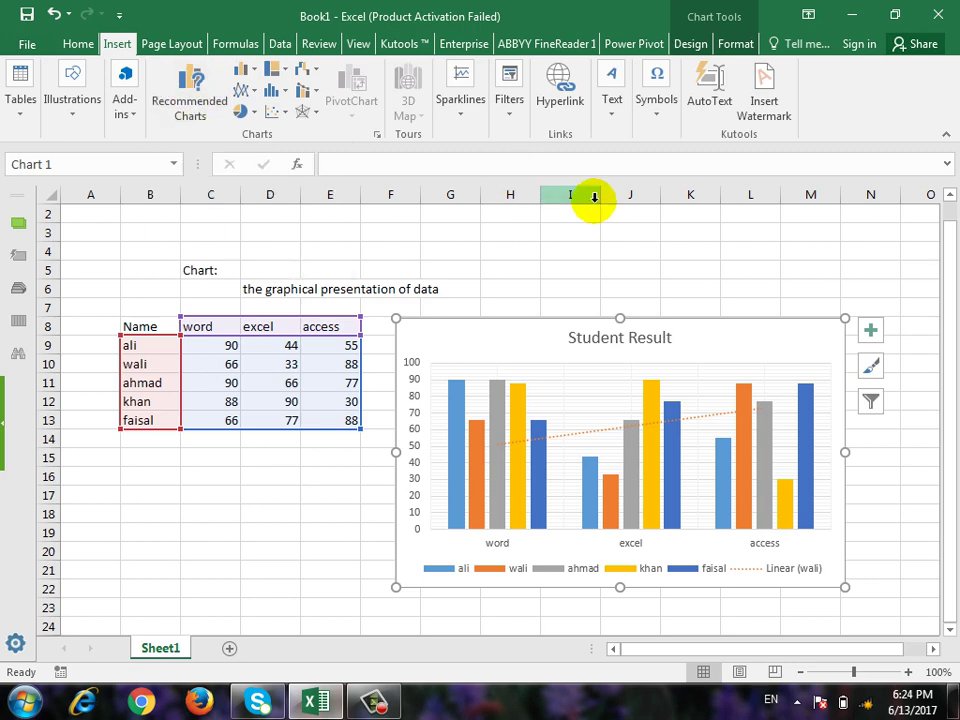
key("Delete")
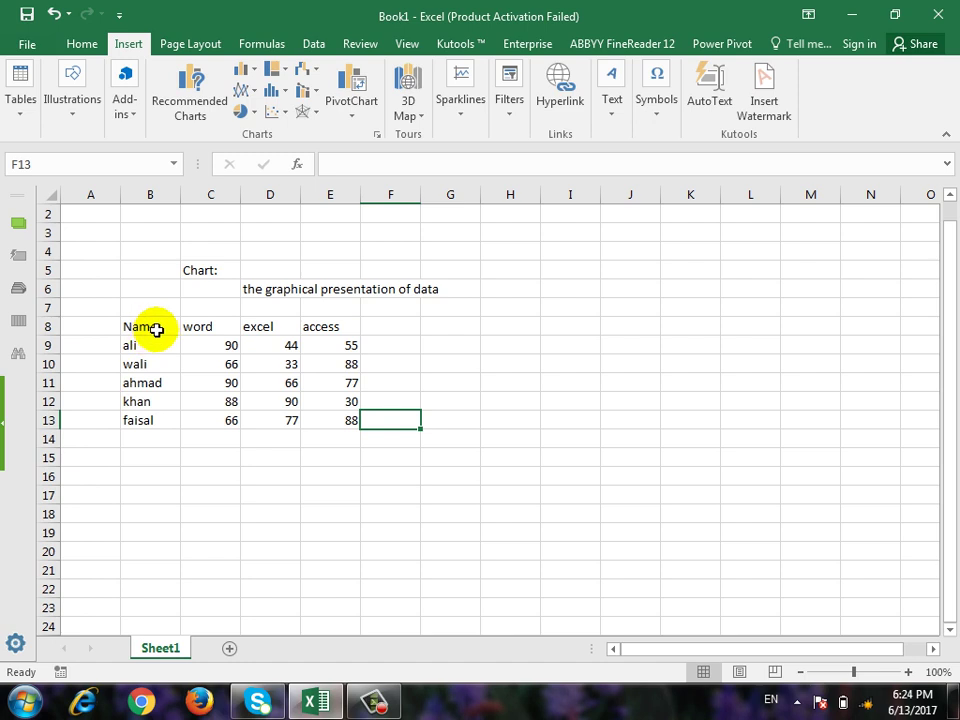
- Select the score table B8:E13 and examine the column, line, combo and scatter chart options and the full chart type list
left_click_drag(157, 330, 324, 420)
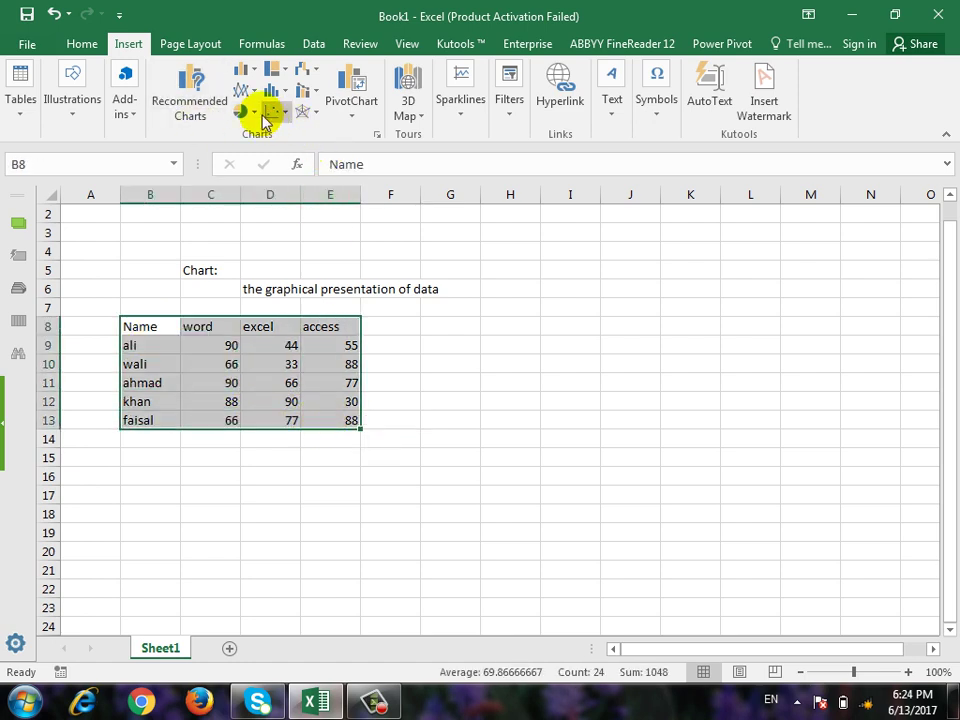
left_click(255, 72)
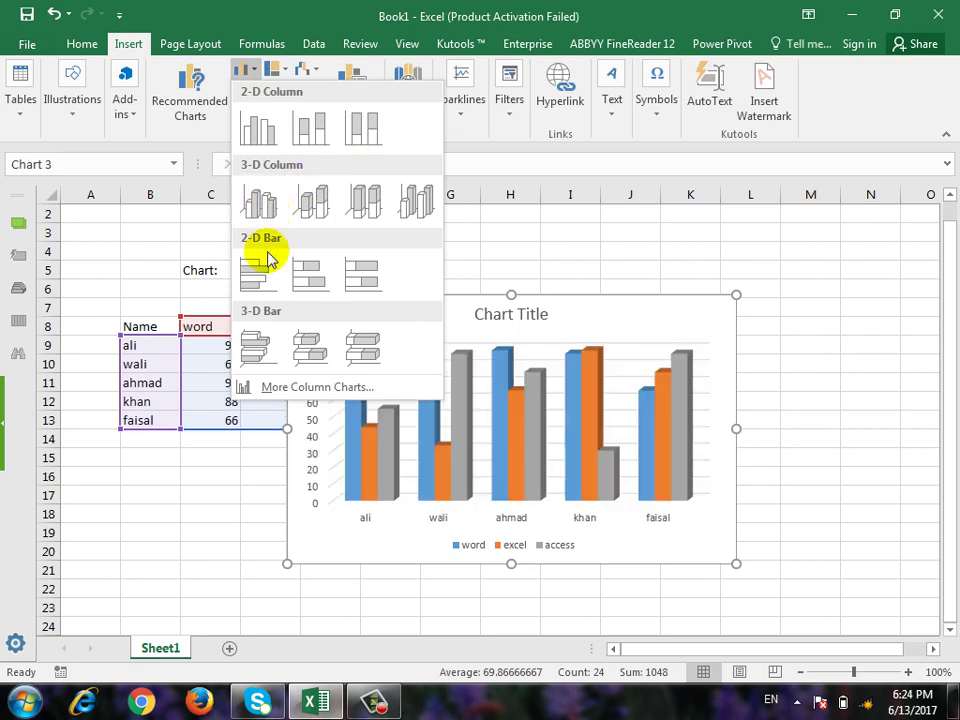
left_click(250, 70)
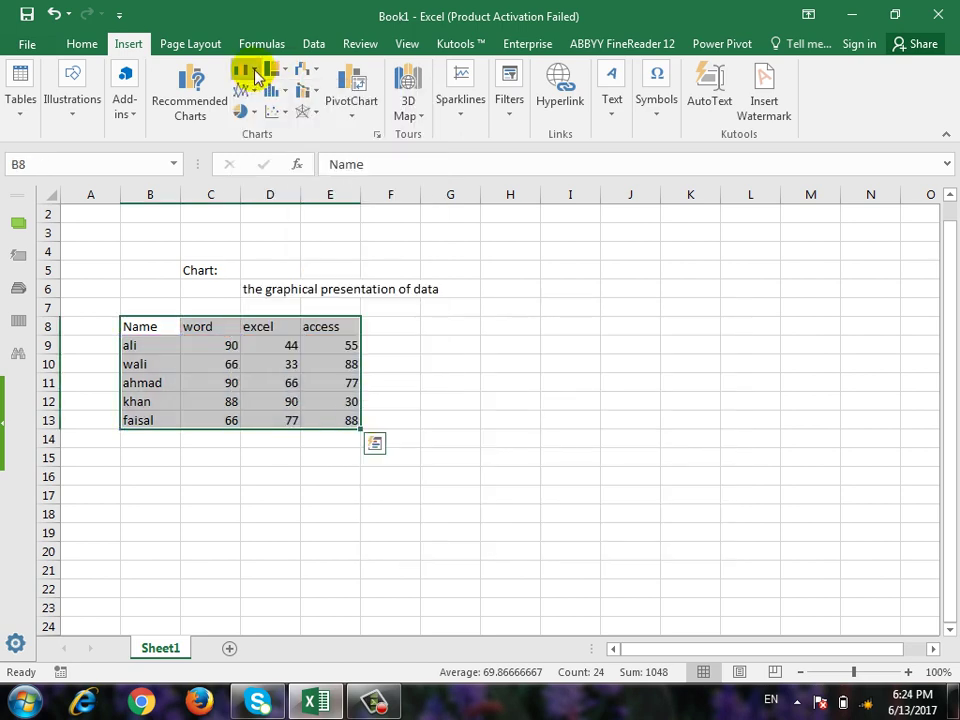
left_click(248, 92)
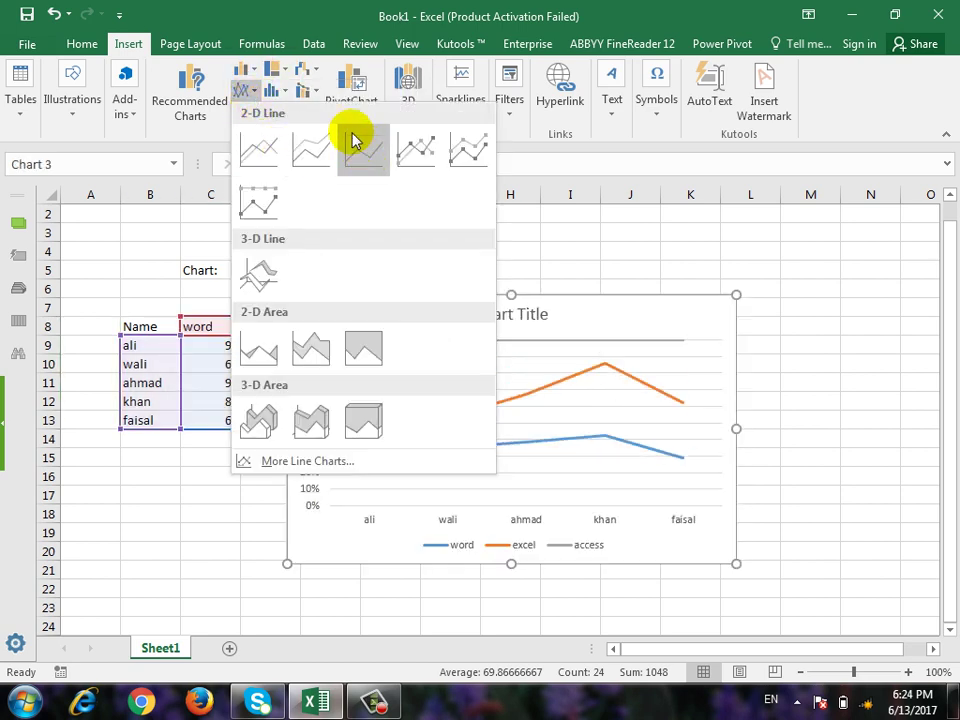
left_click(302, 85)
left_click(303, 88)
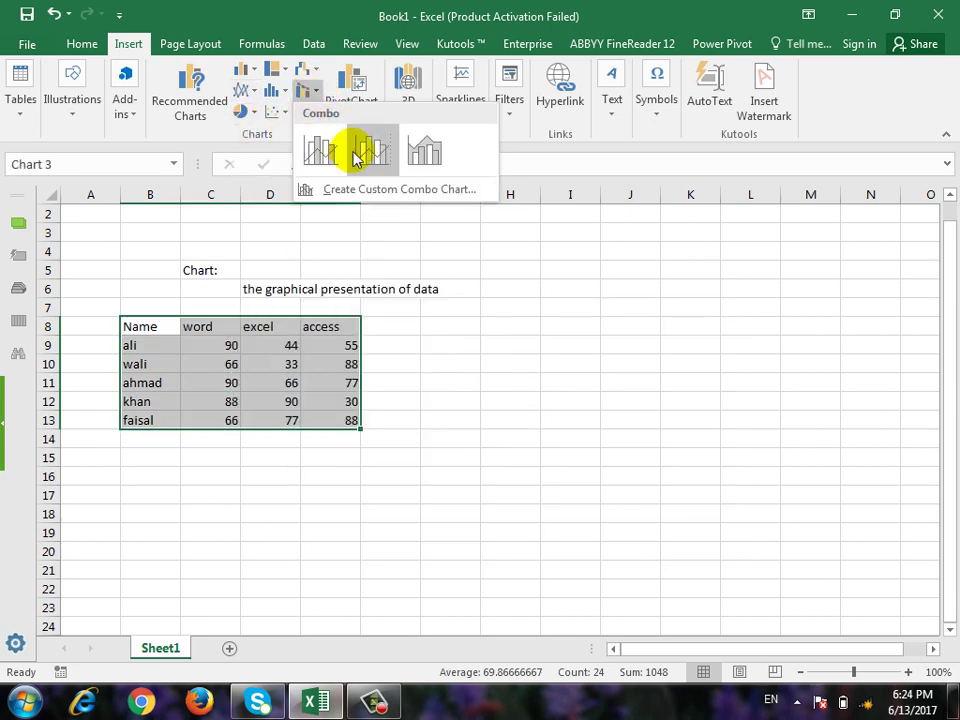
left_click(285, 111)
left_click(272, 111)
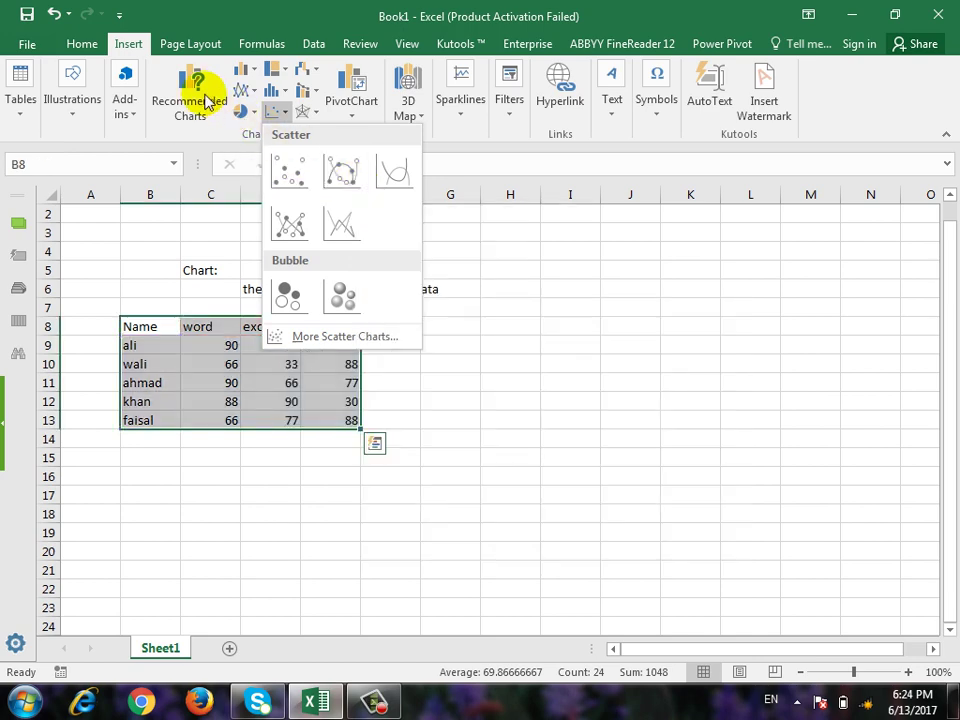
left_click(200, 100)
left_click(310, 160)
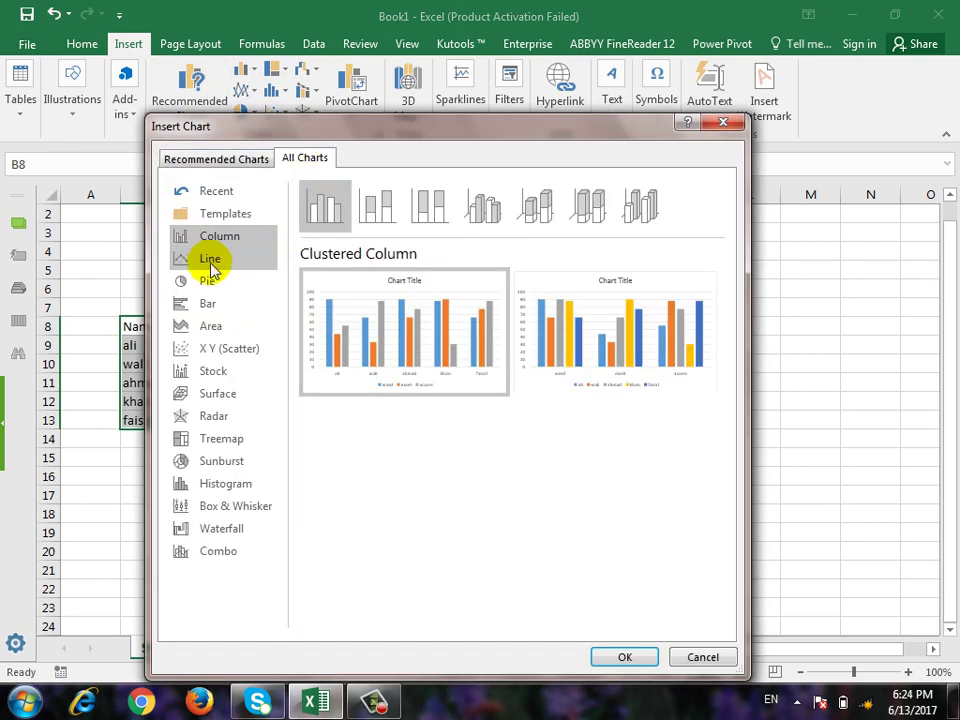
left_click(725, 123)
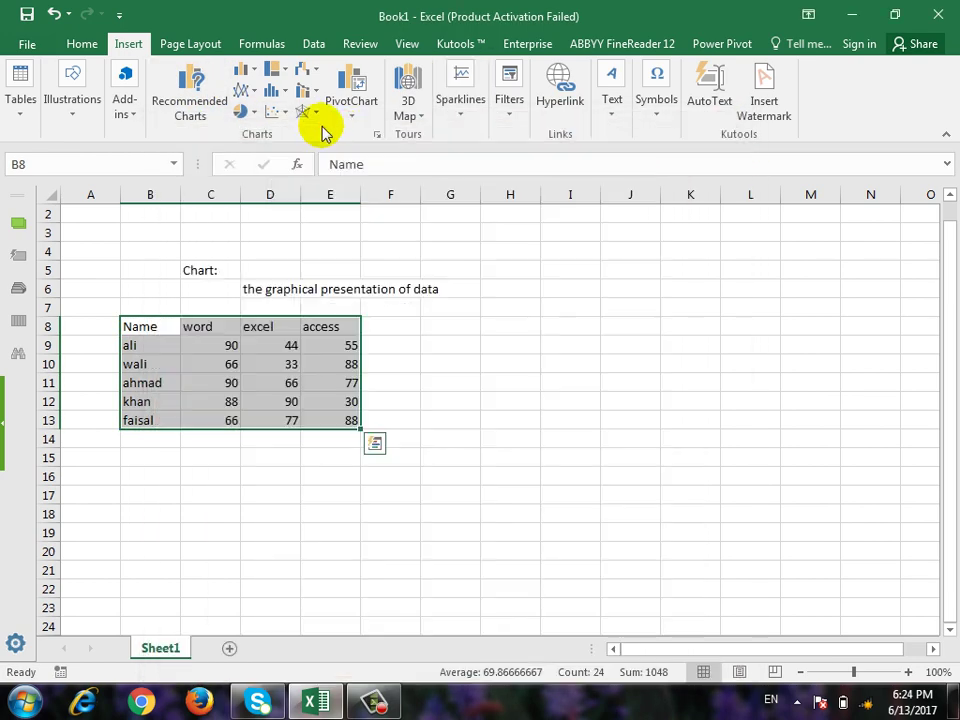
- Insert a 2-D clustered column chart from B8:E13 and remove it again
left_click(285, 114)
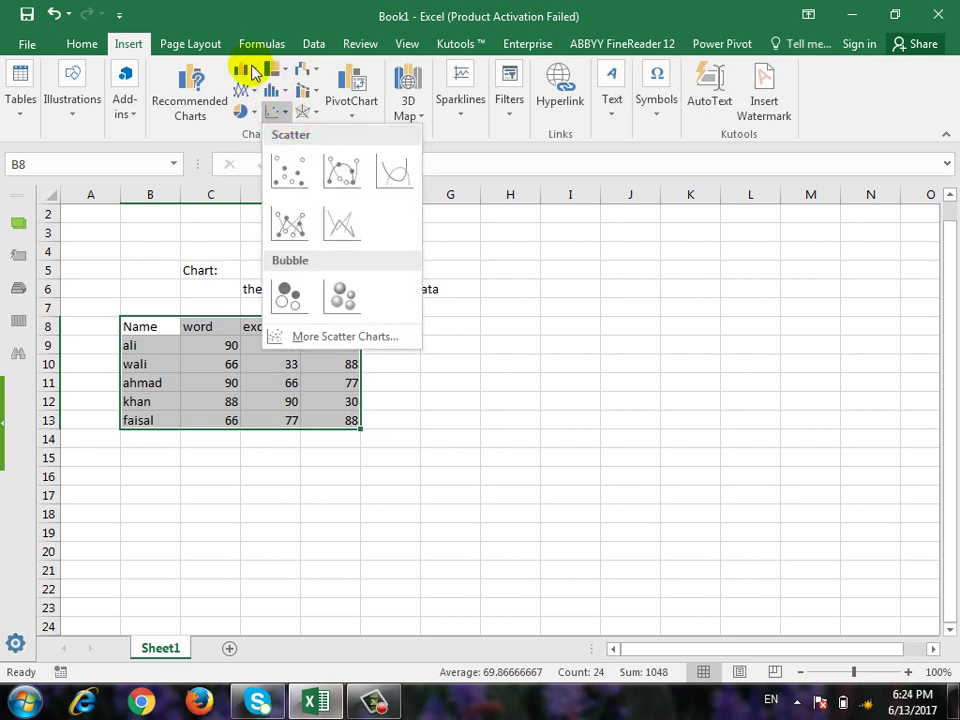
left_click(246, 71)
left_click(278, 132)
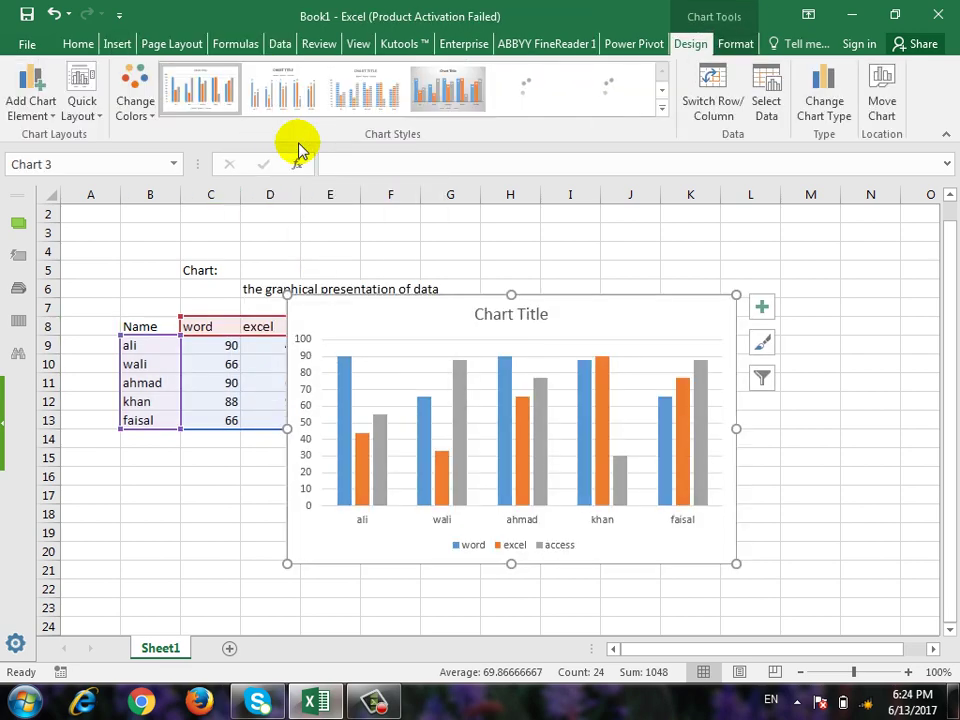
key("Delete")
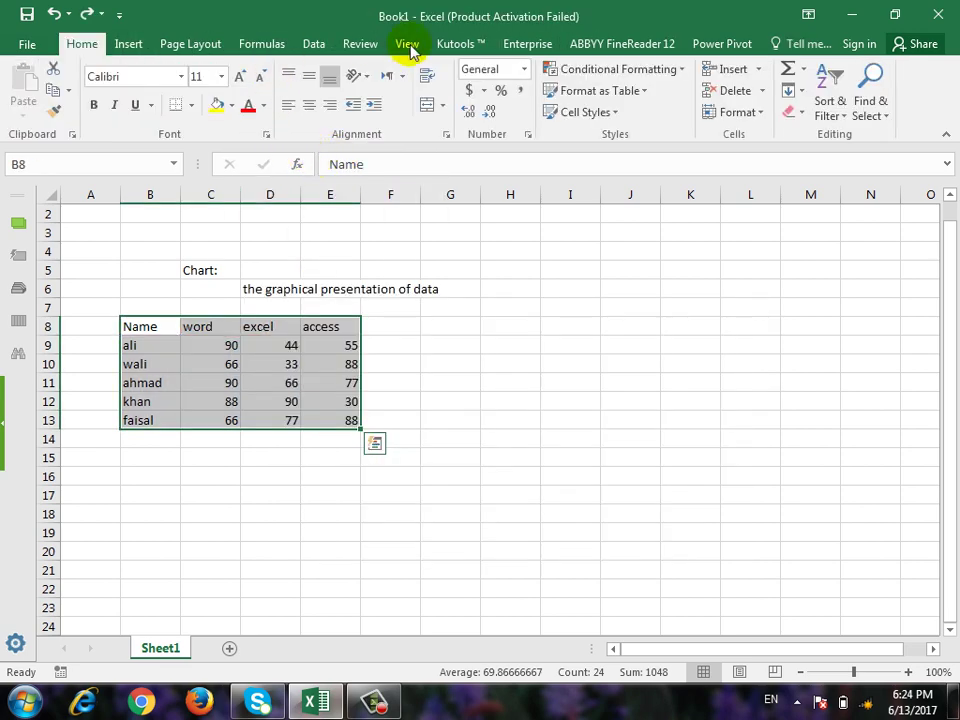
- Examine the PivotTable and 3D Map insertion options
left_click(131, 45)
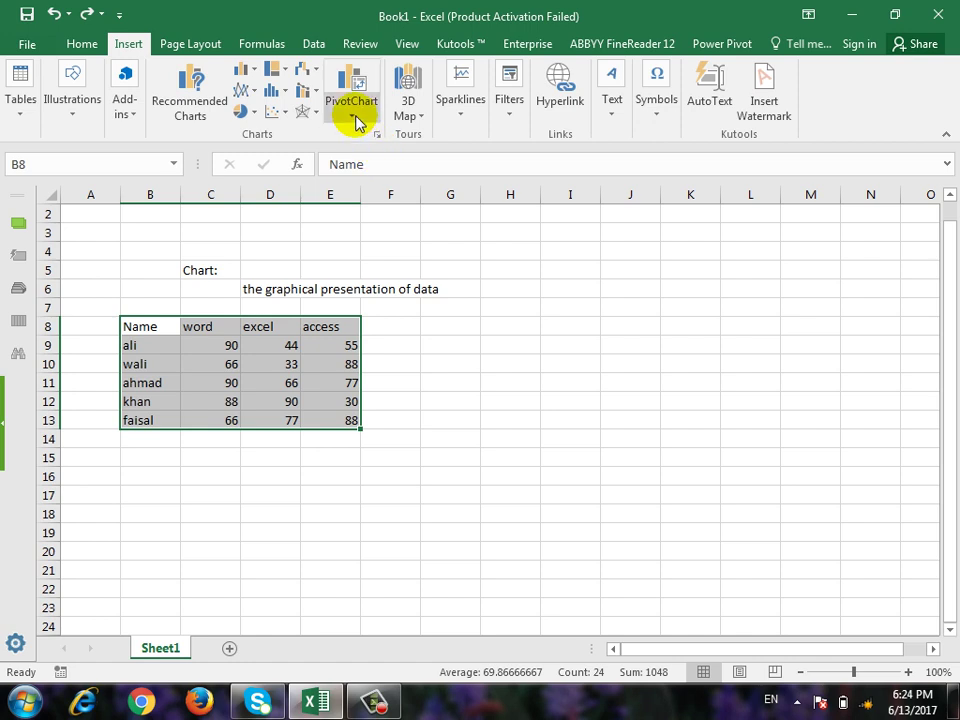
left_click(28, 116)
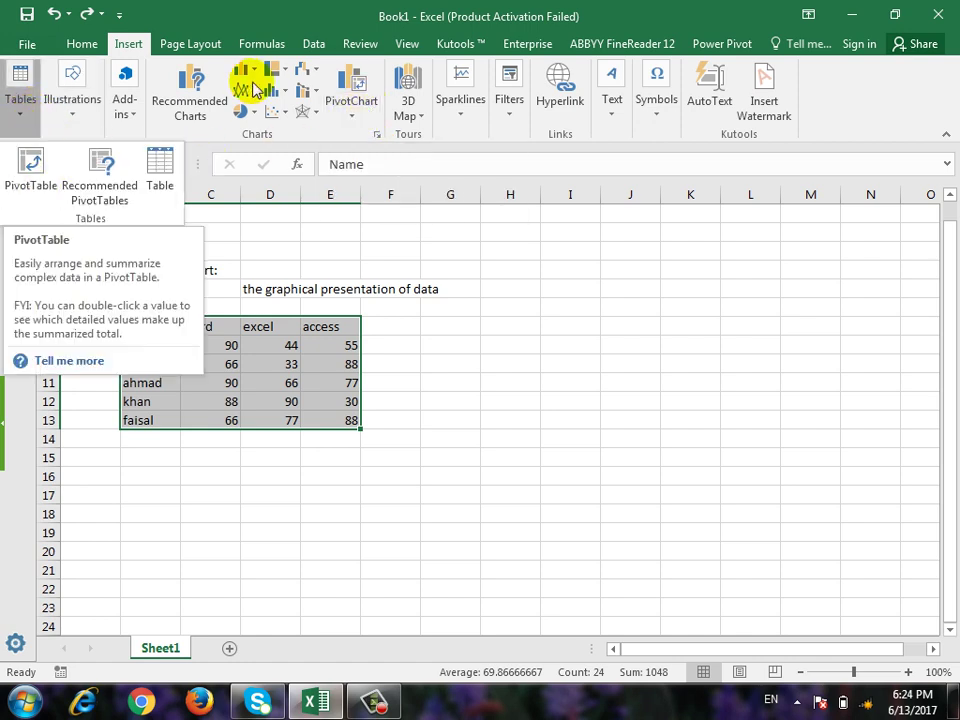
left_click(429, 120)
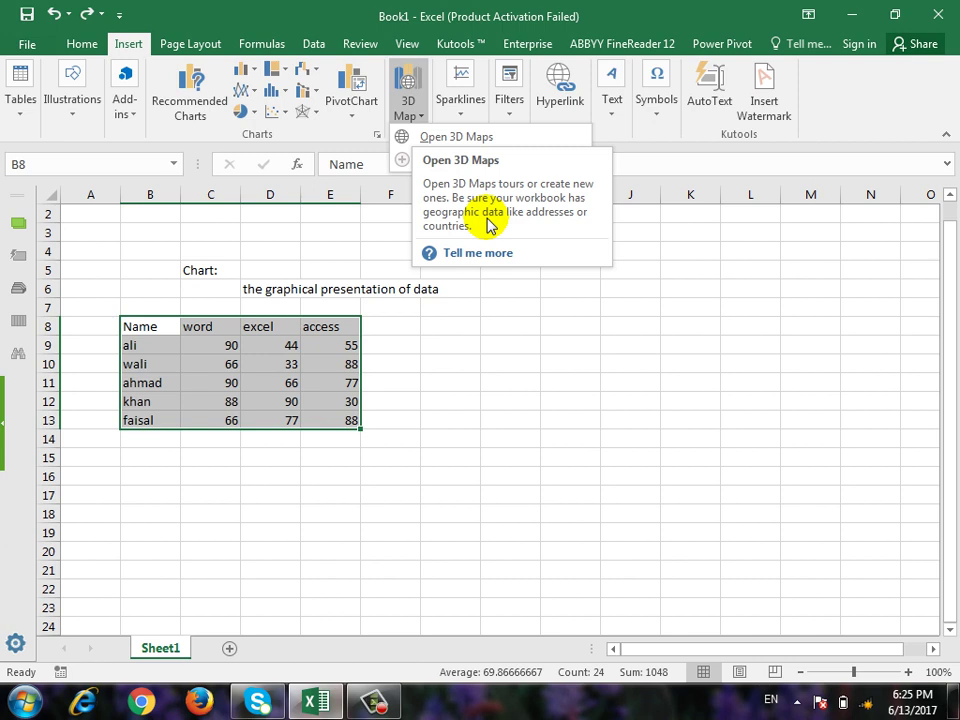
left_click(424, 116)
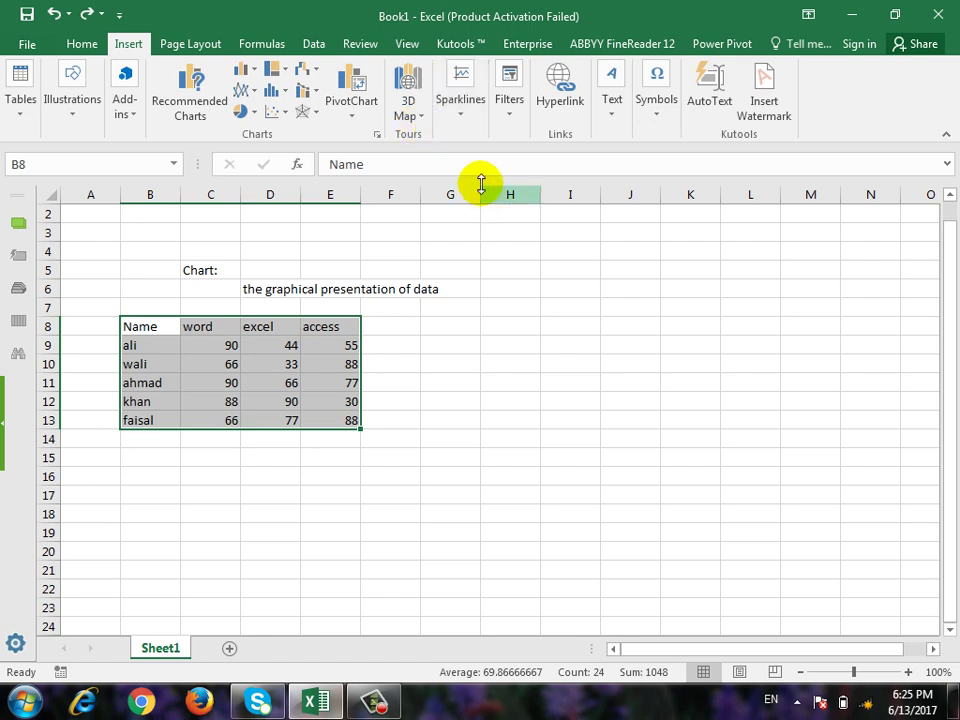
- Insert line sparklines for the scores C9:E13 in G9:G13 and widen column G
left_click(458, 127)
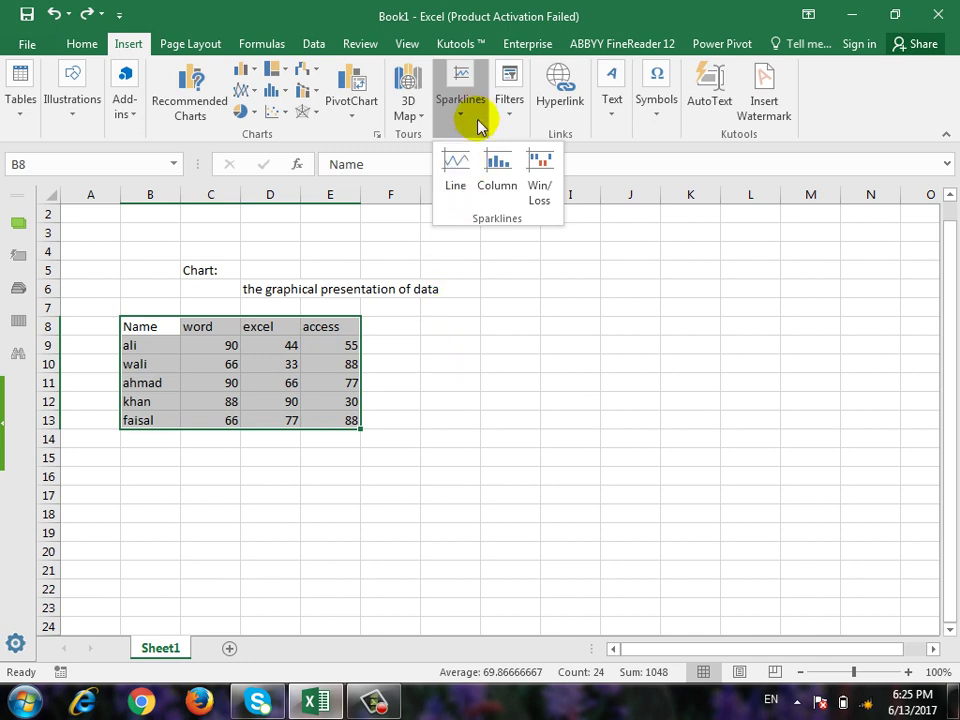
left_click(458, 190)
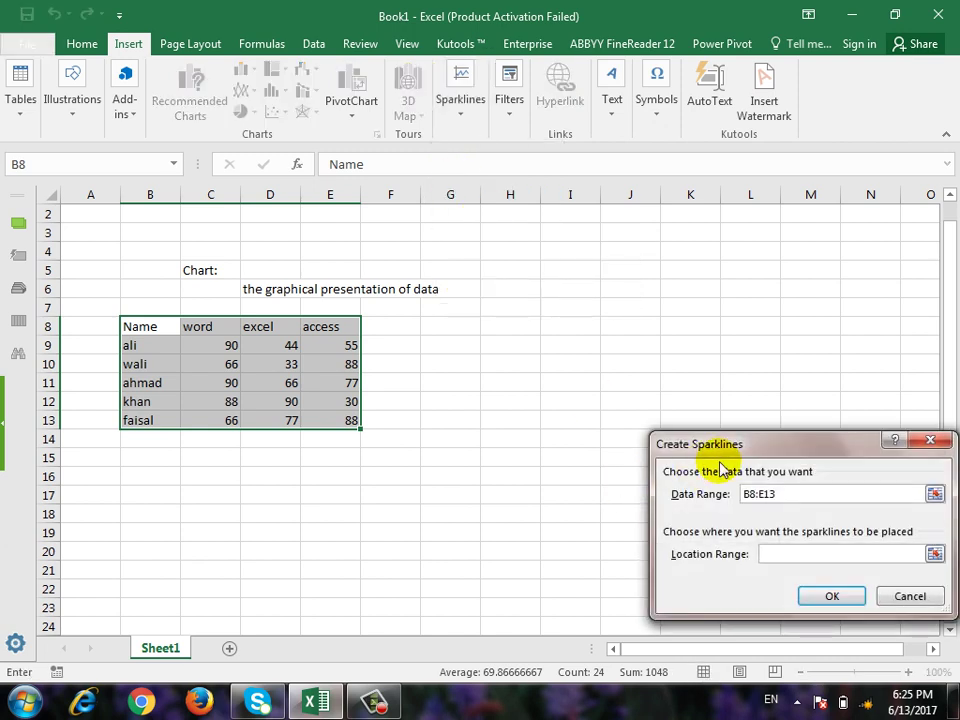
left_click_drag(722, 452, 598, 276)
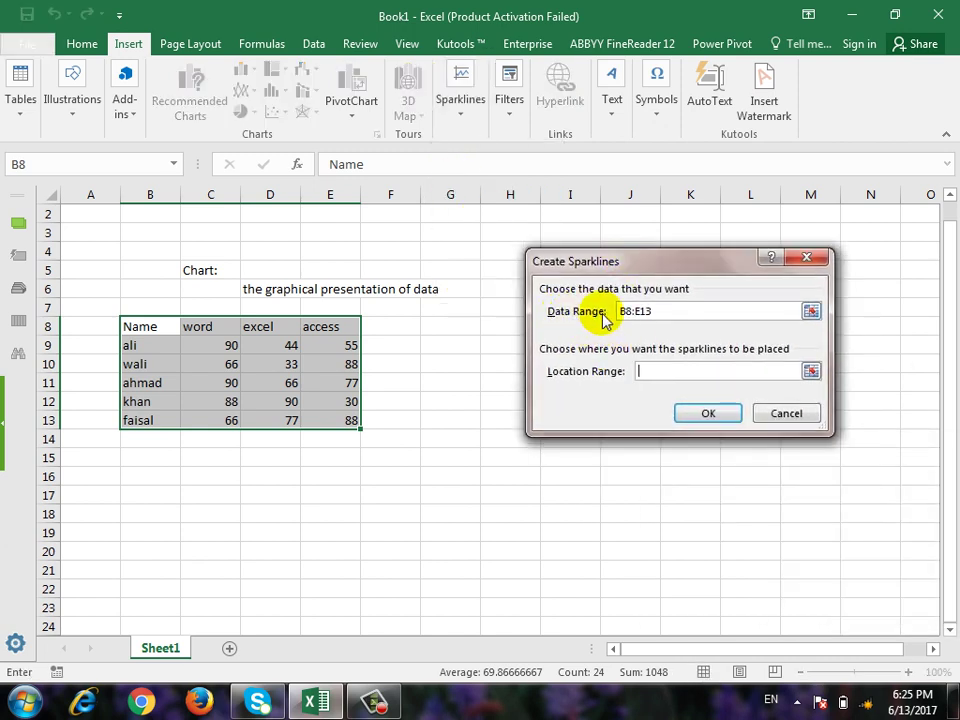
left_click(811, 311)
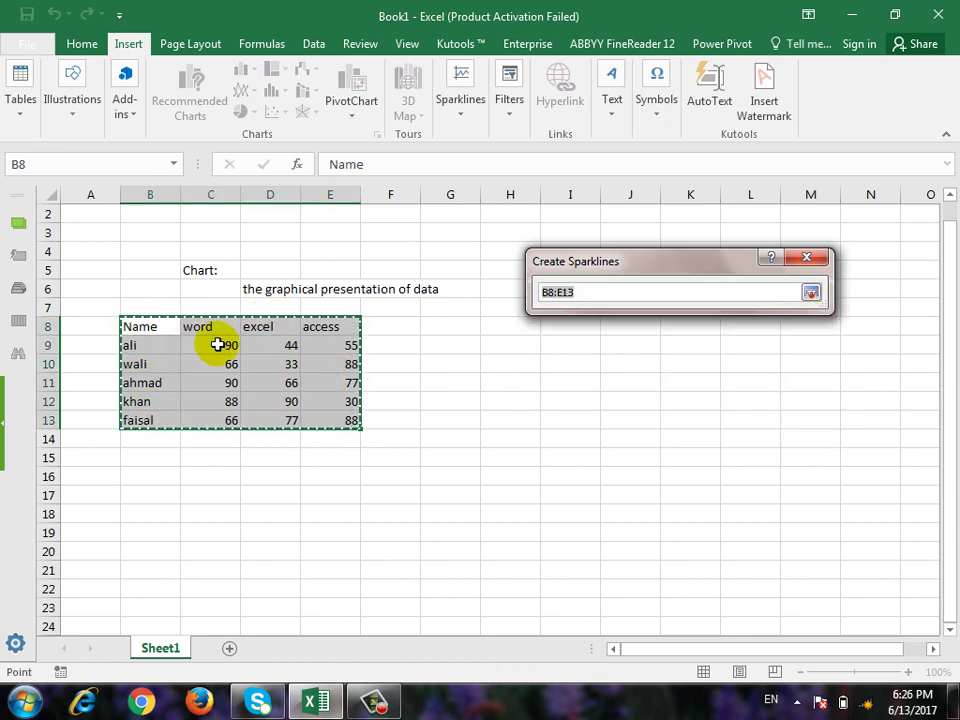
left_click_drag(214, 343, 326, 418)
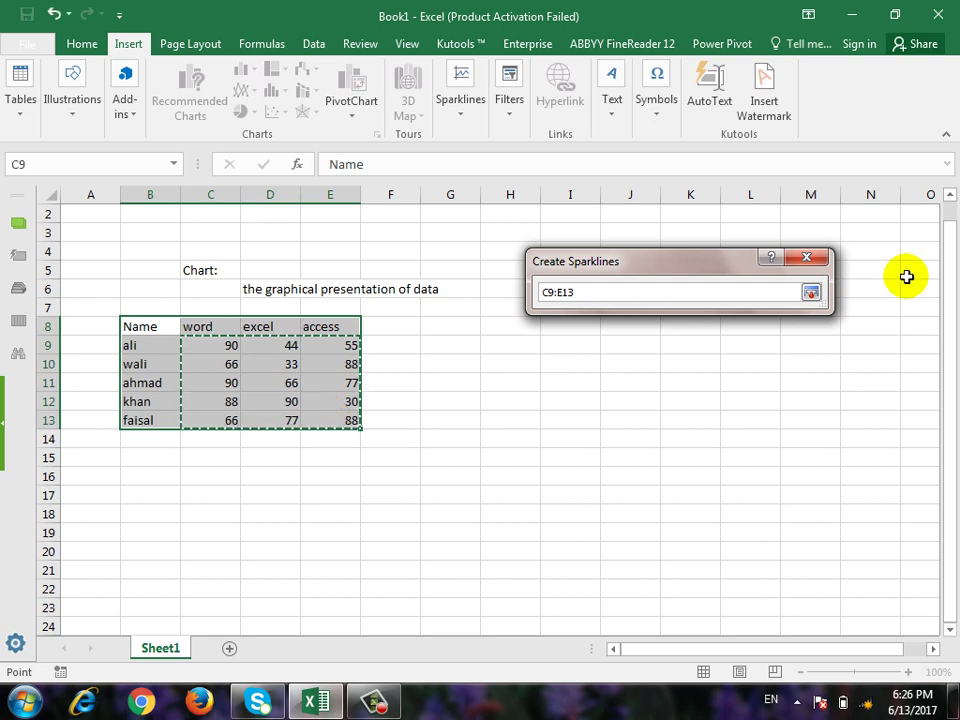
left_click(811, 292)
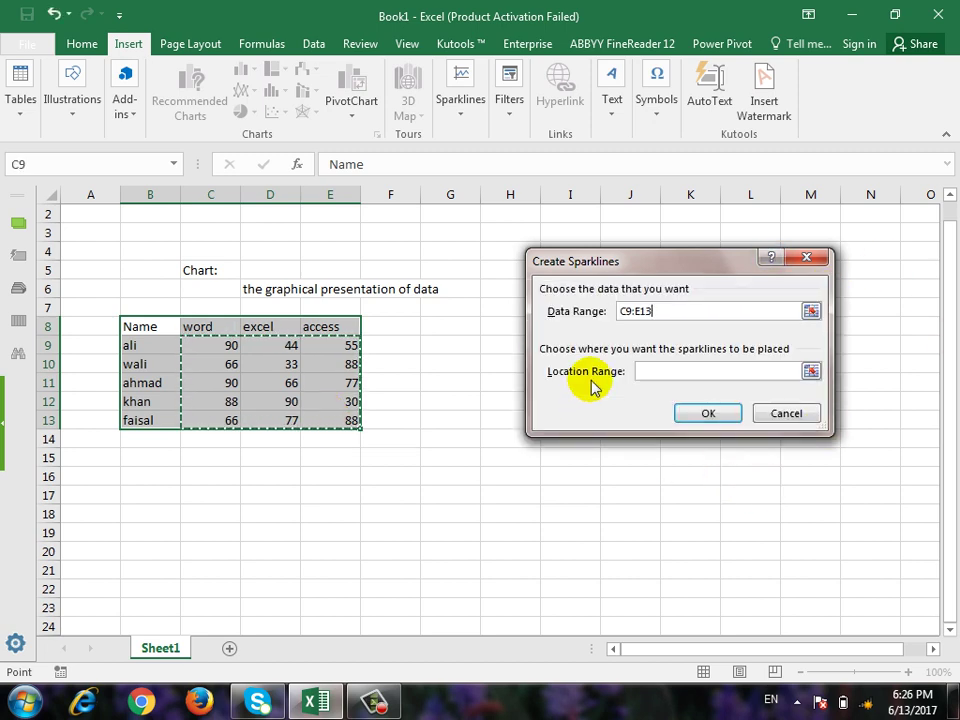
left_click(811, 371)
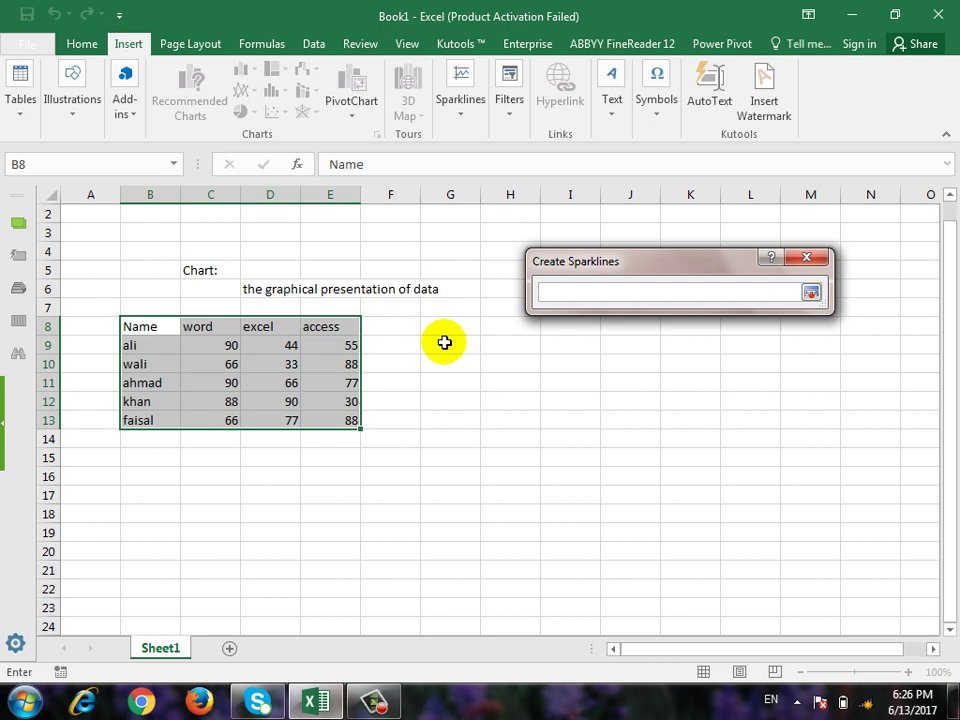
left_click_drag(443, 342, 446, 418)
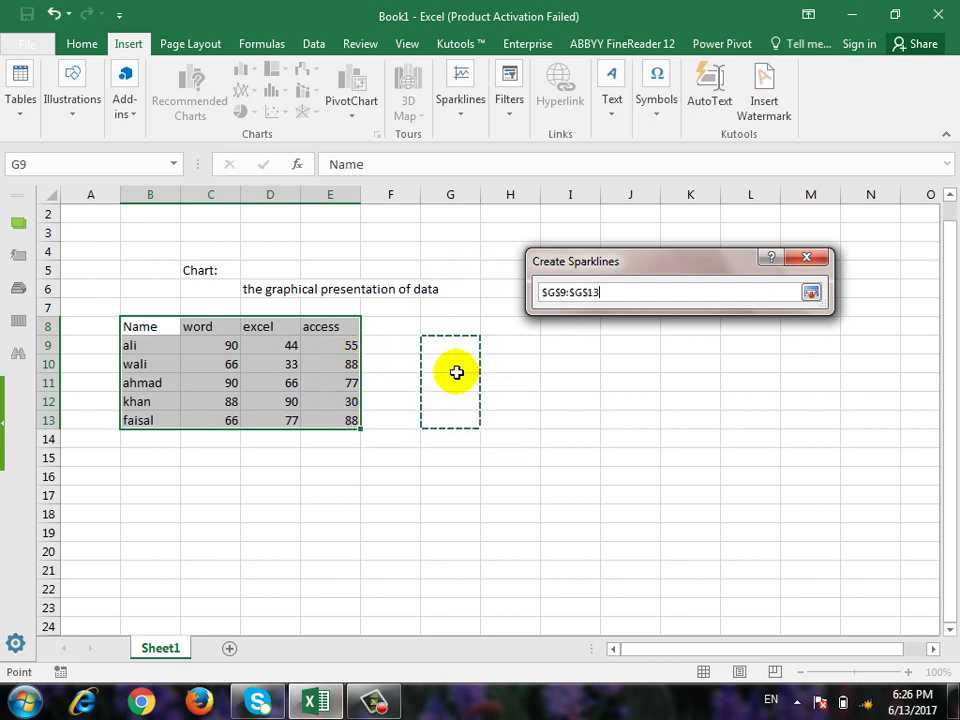
left_click(812, 303)
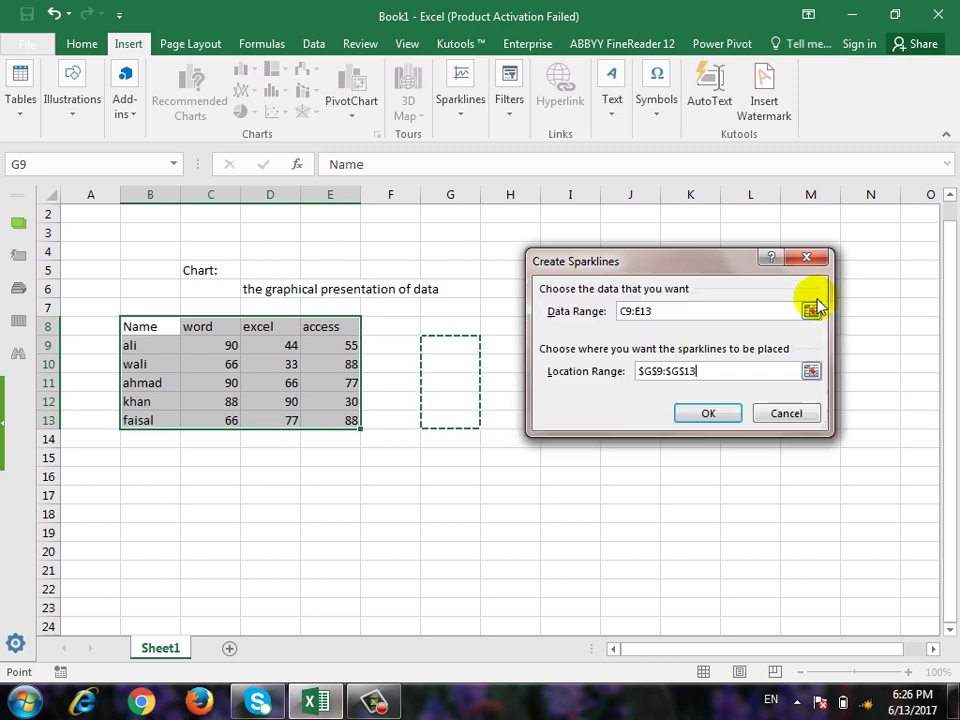
left_click(720, 414)
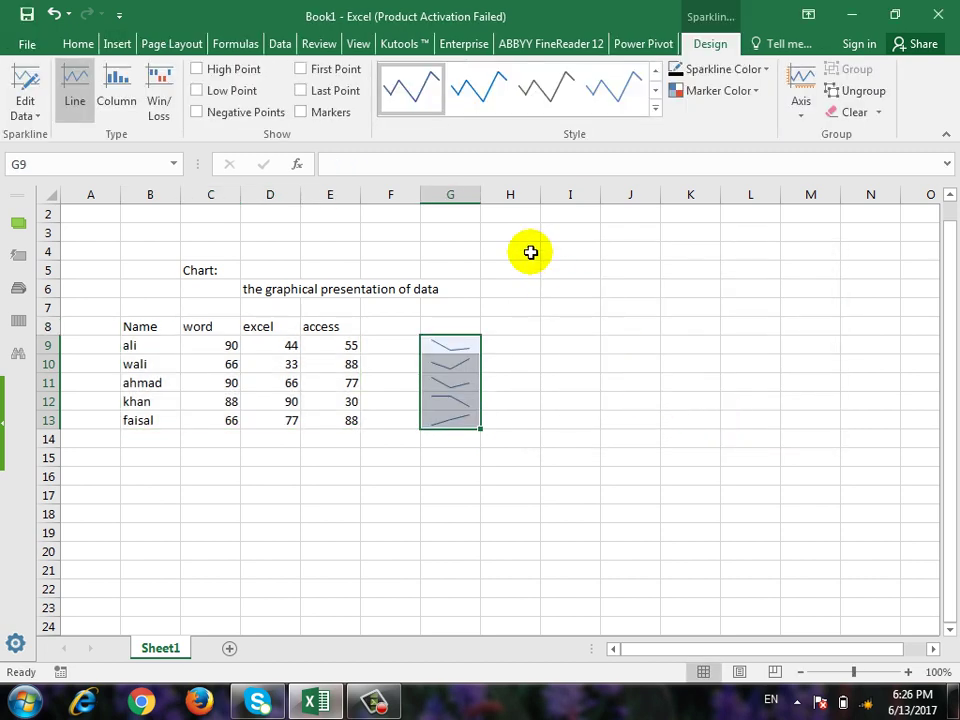
left_click_drag(480, 195, 525, 198)
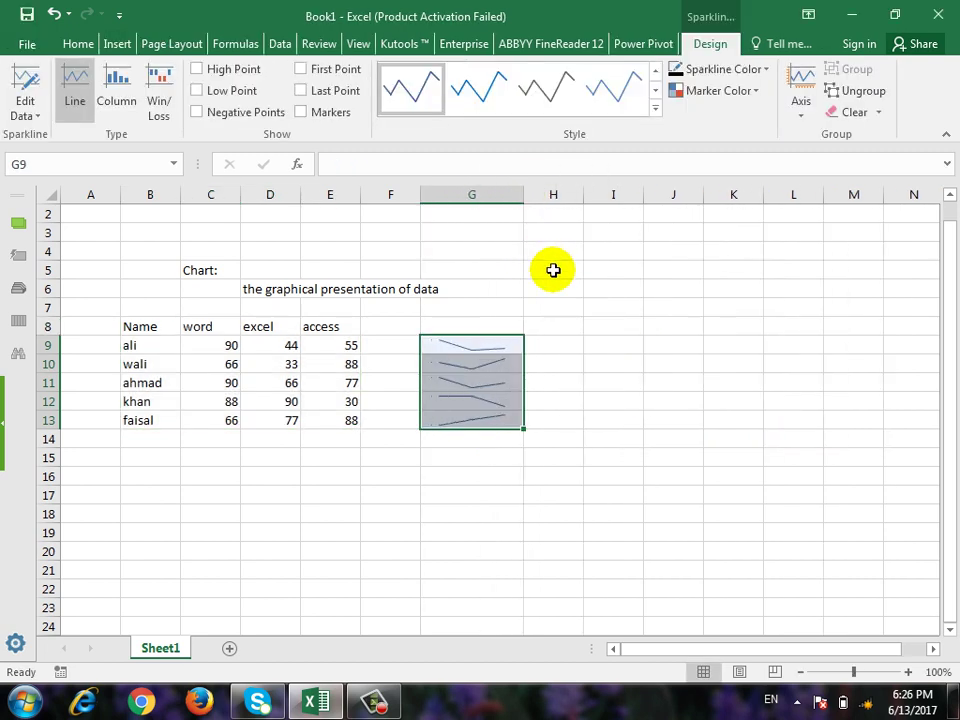
- Compare the row 9 scores with their sparkline, and set the word score in C9 to 20 and the access score in E9 to 70
left_click(225, 345)
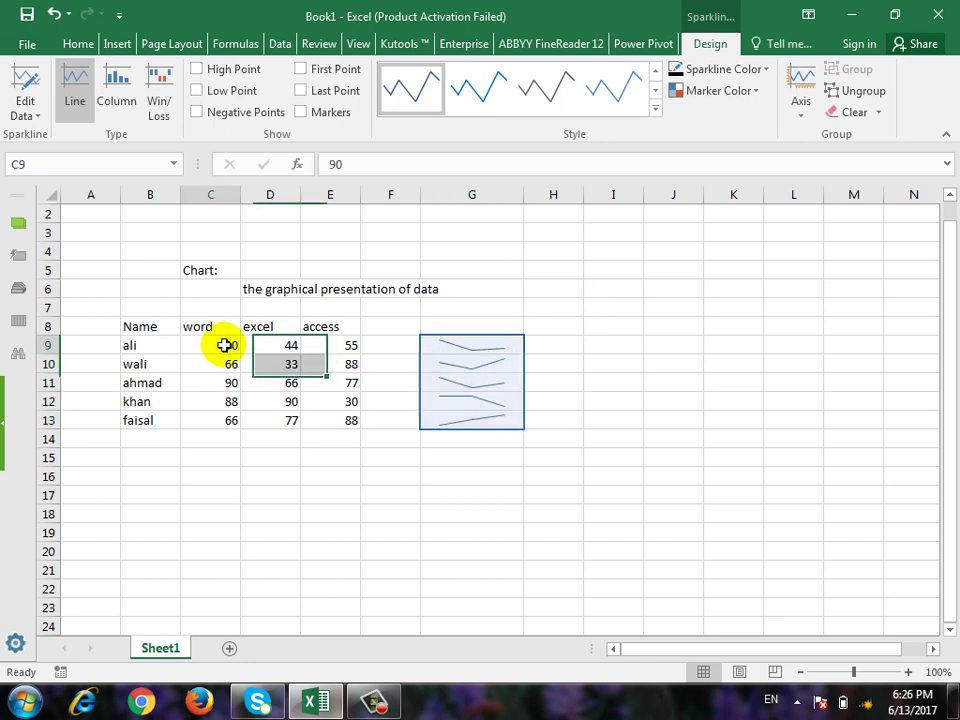
left_click(287, 347)
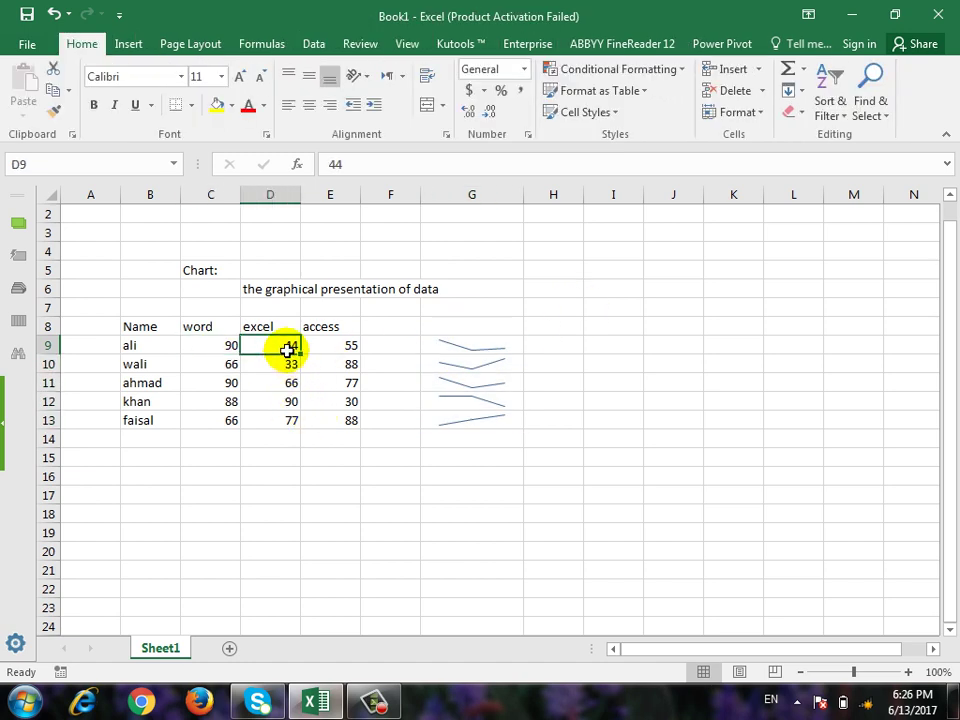
left_click(350, 345)
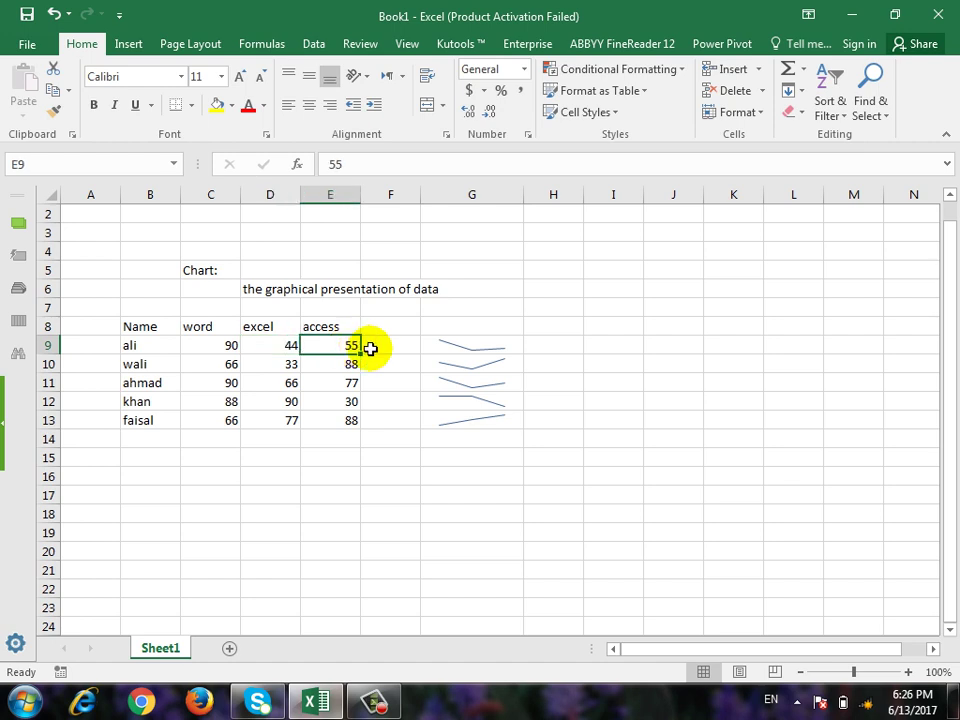
left_click(440, 345)
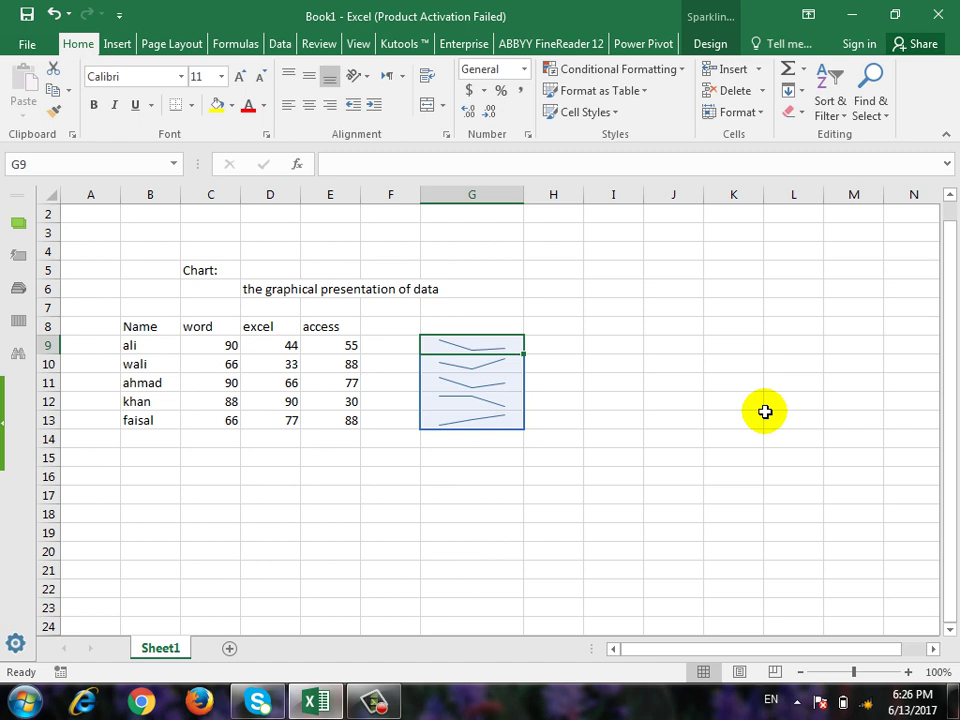
left_click(234, 347)
type("20")
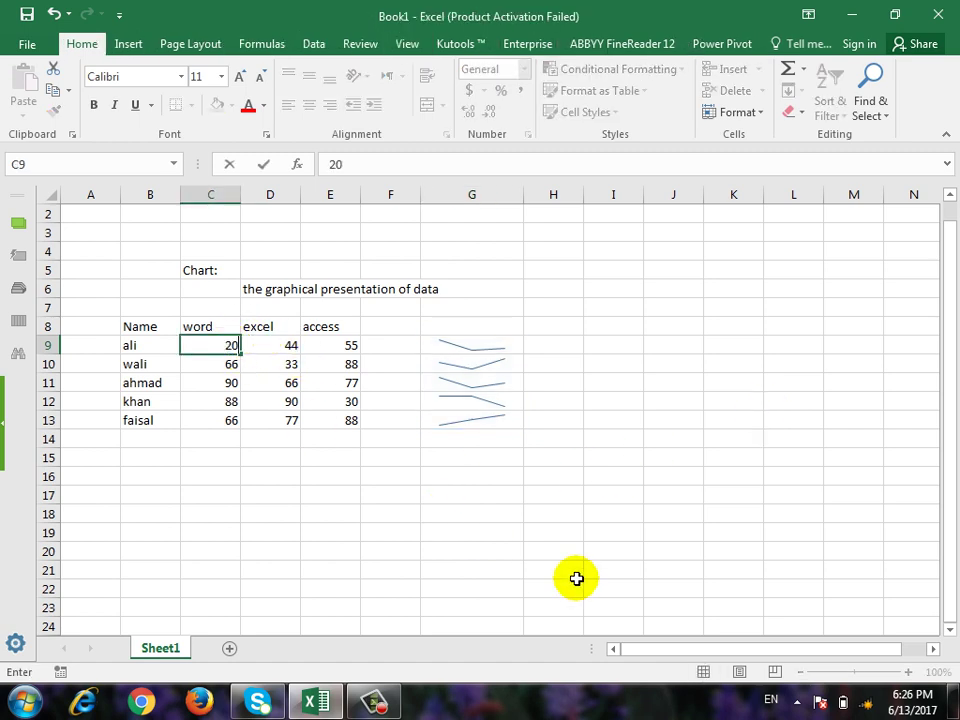
key("Tab")
key("Tab")
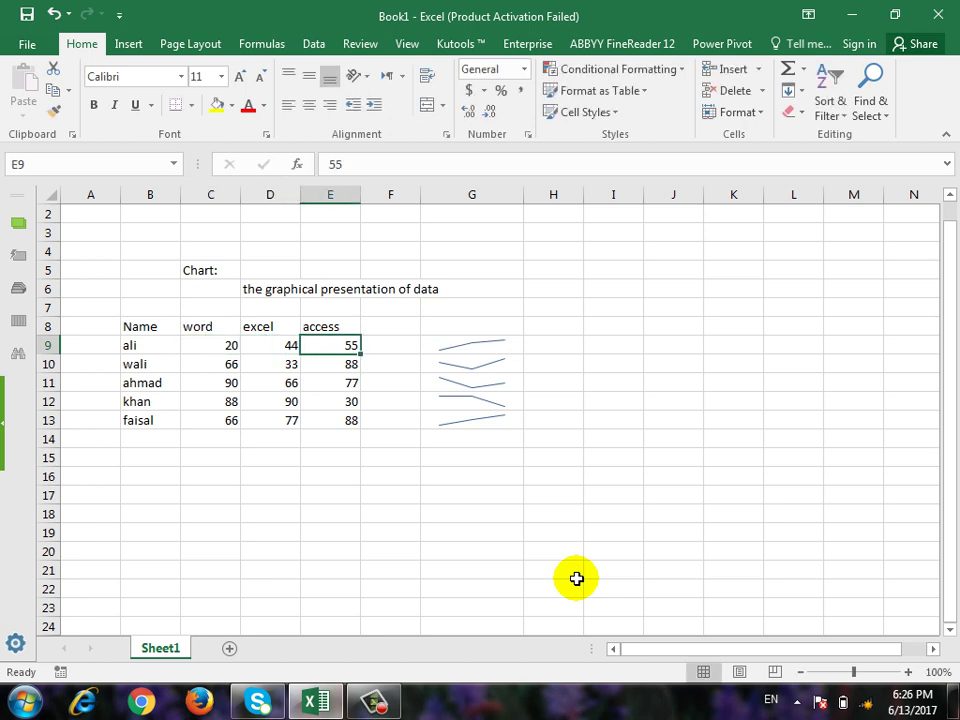
type("70")
key("Return")
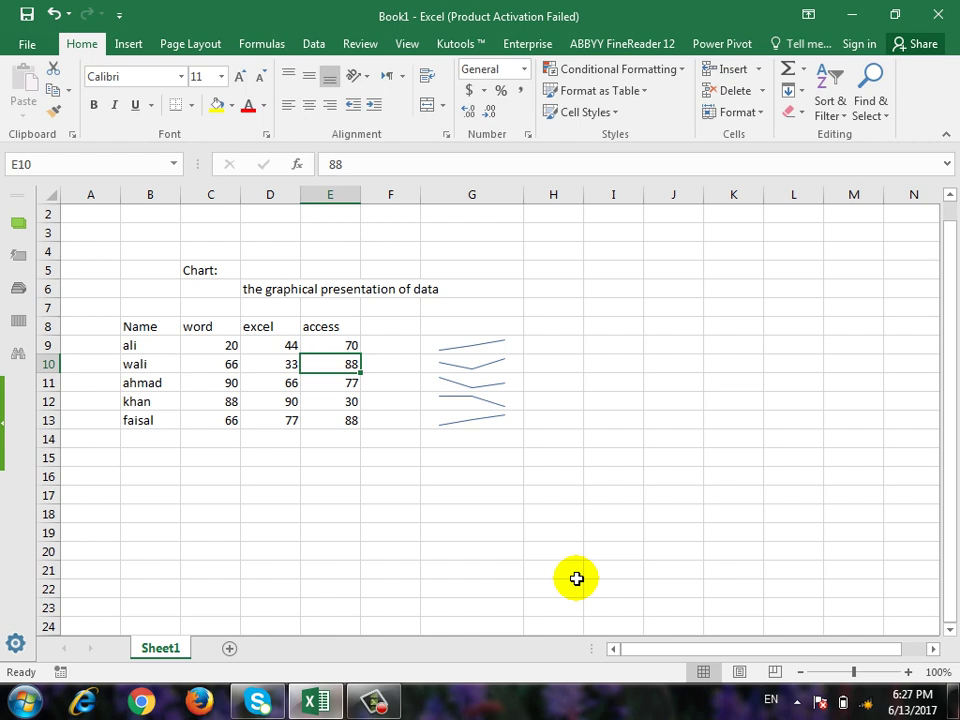
- Insert column sparklines for the scores C9:E13 in H9:H13 and slightly widen column H
left_click_drag(544, 343, 568, 422)
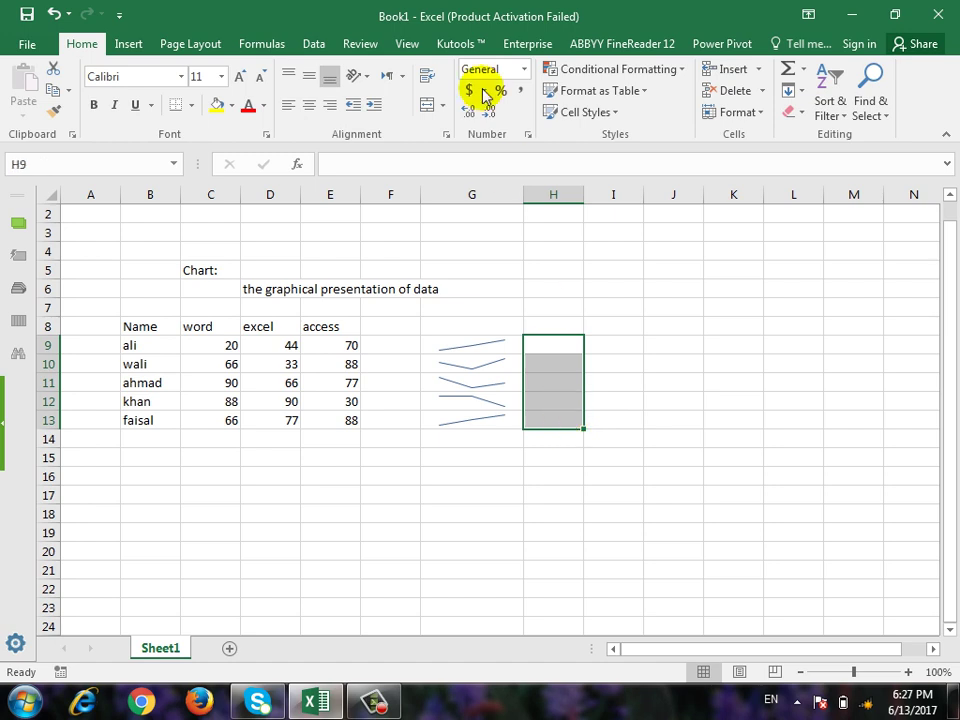
left_click(129, 45)
left_click(447, 125)
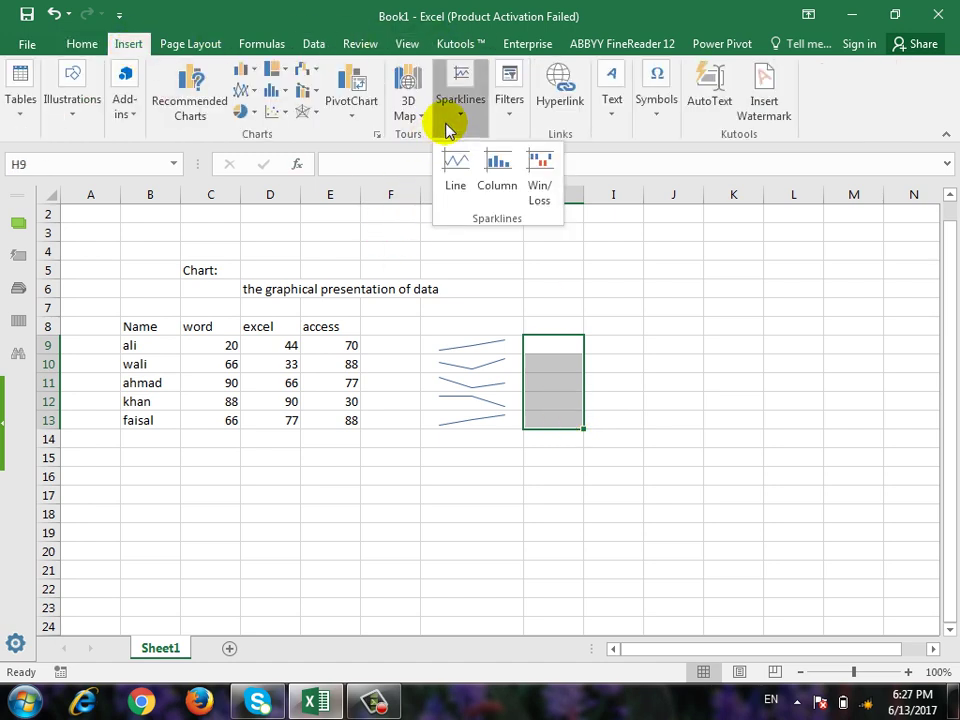
left_click(499, 175)
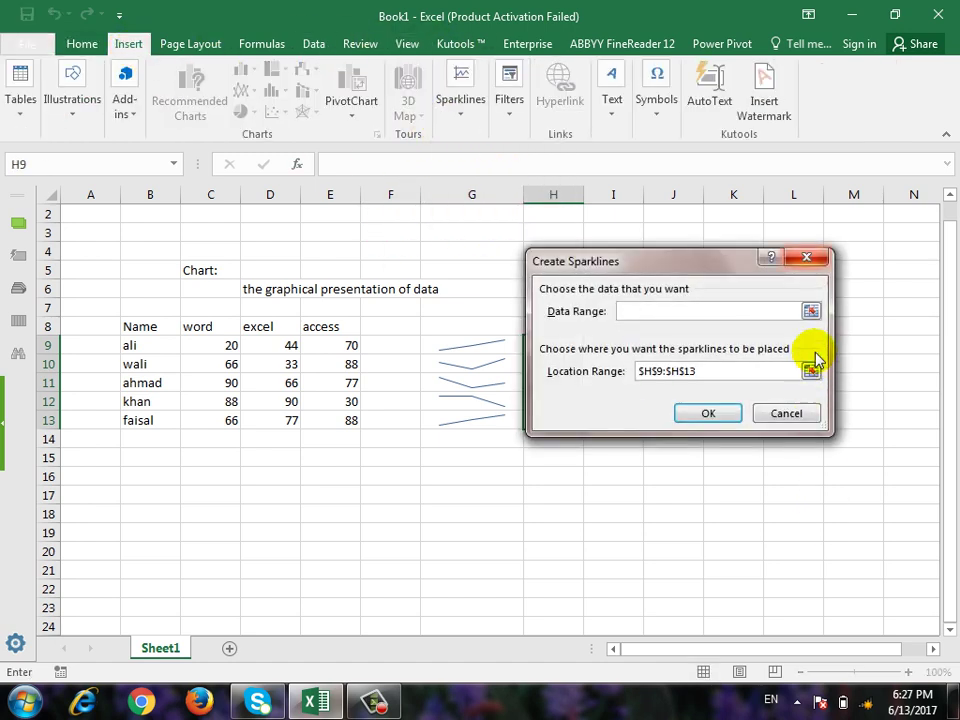
left_click(810, 311)
left_click_drag(222, 345, 333, 420)
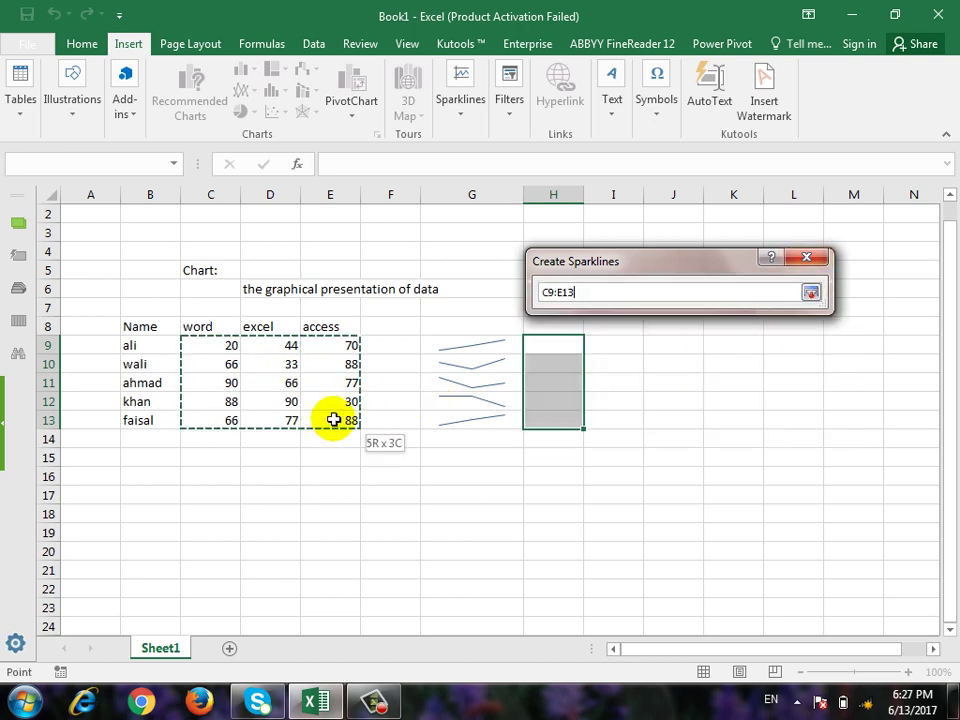
left_click(811, 292)
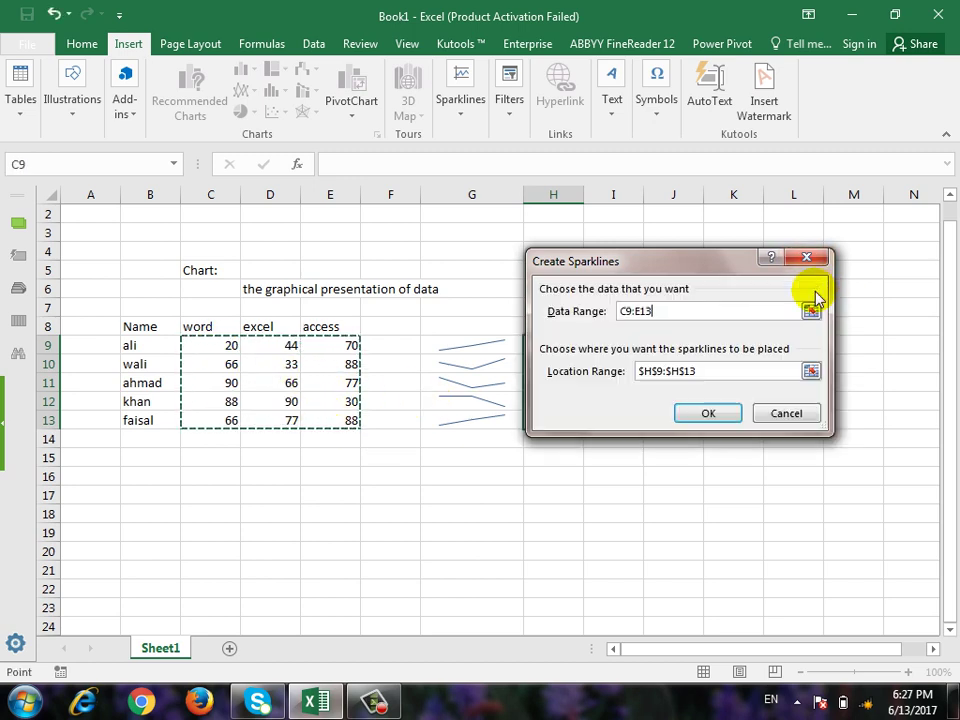
left_click(811, 371)
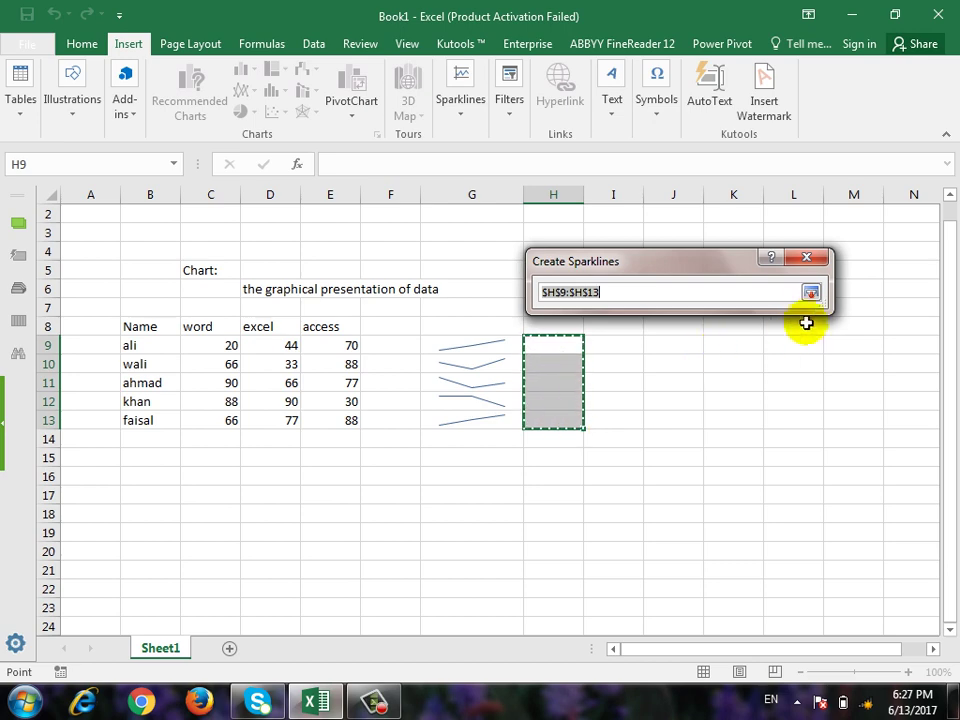
left_click(810, 292)
left_click(729, 414)
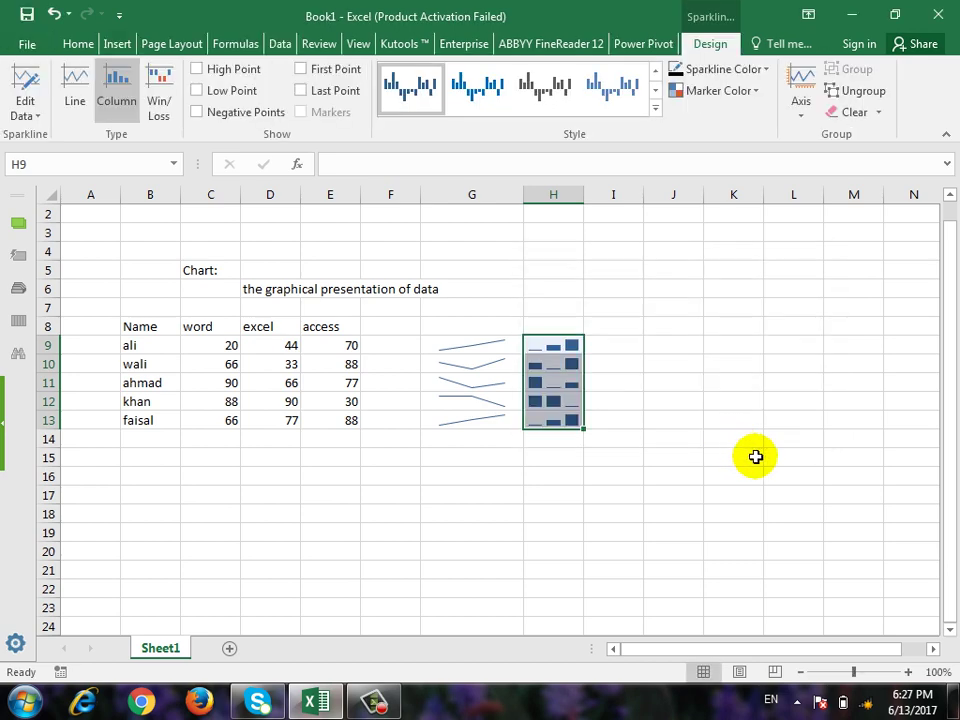
mouse_move(586, 195)
left_mouse_down()
mouse_move(604, 200)
mouse_move(598, 194)
left_mouse_up()
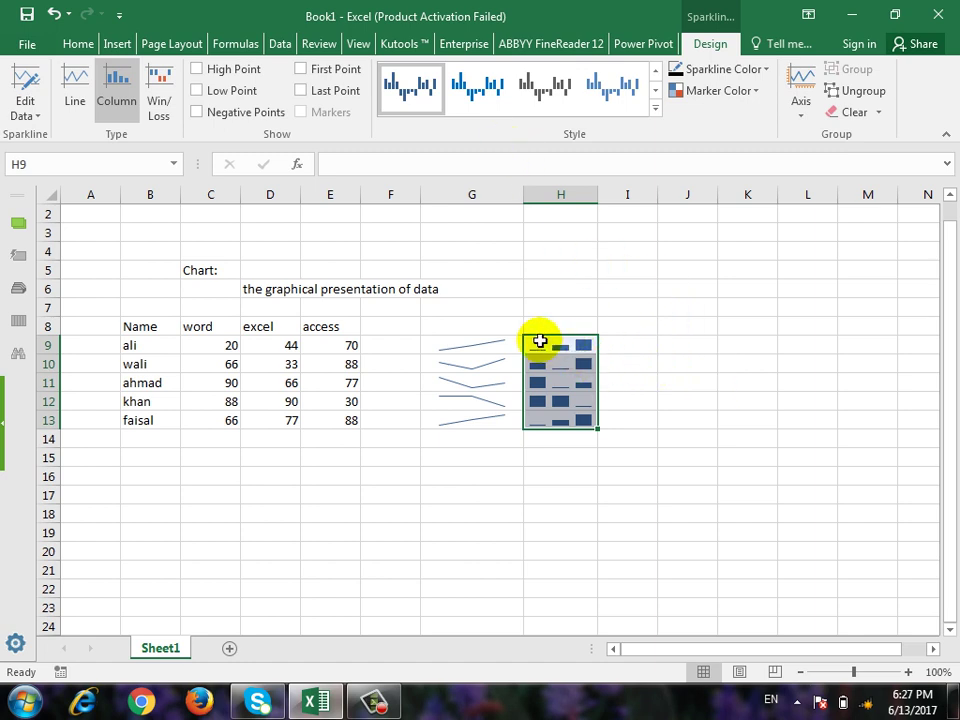
- Examine the group location and data range settings of the line sparklines in G9:G13 without changing them
left_click_drag(497, 343, 510, 420)
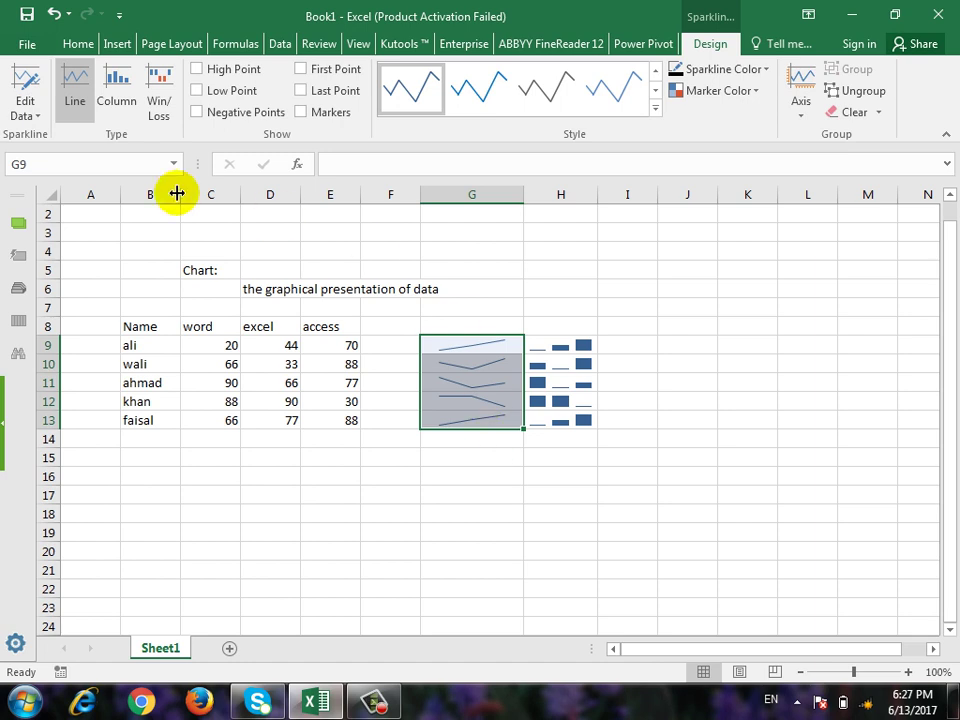
left_click(36, 114)
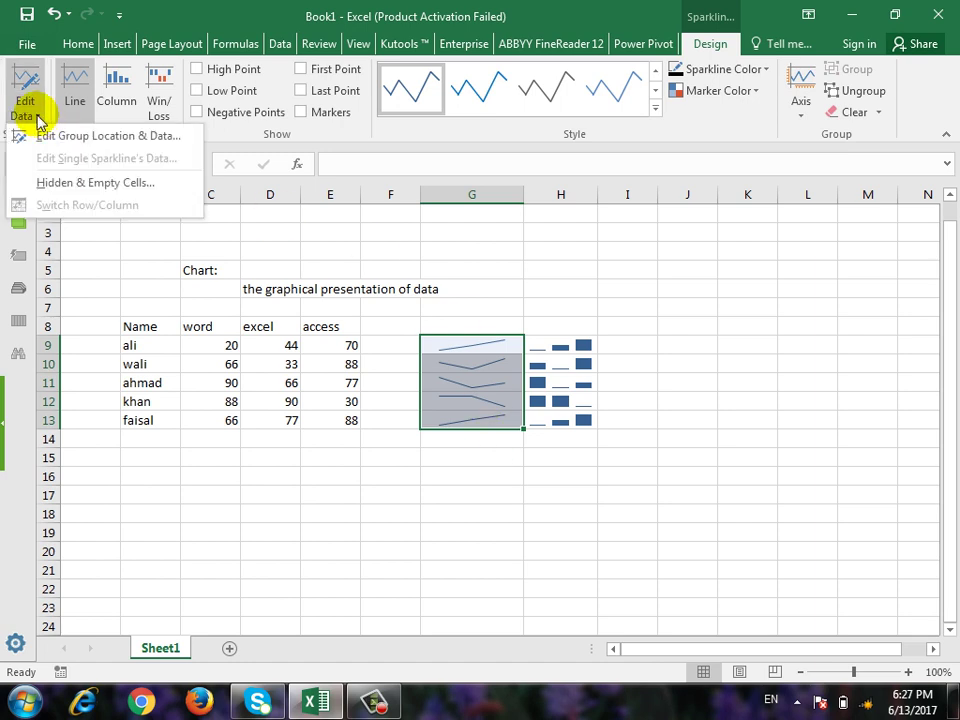
left_click(47, 139)
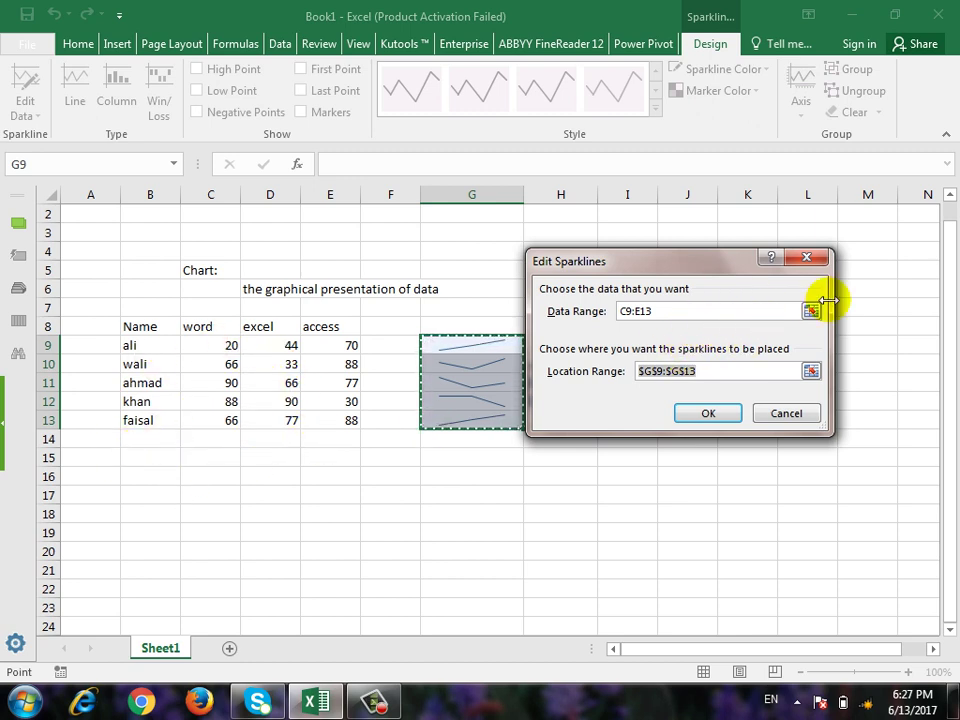
left_click(774, 312)
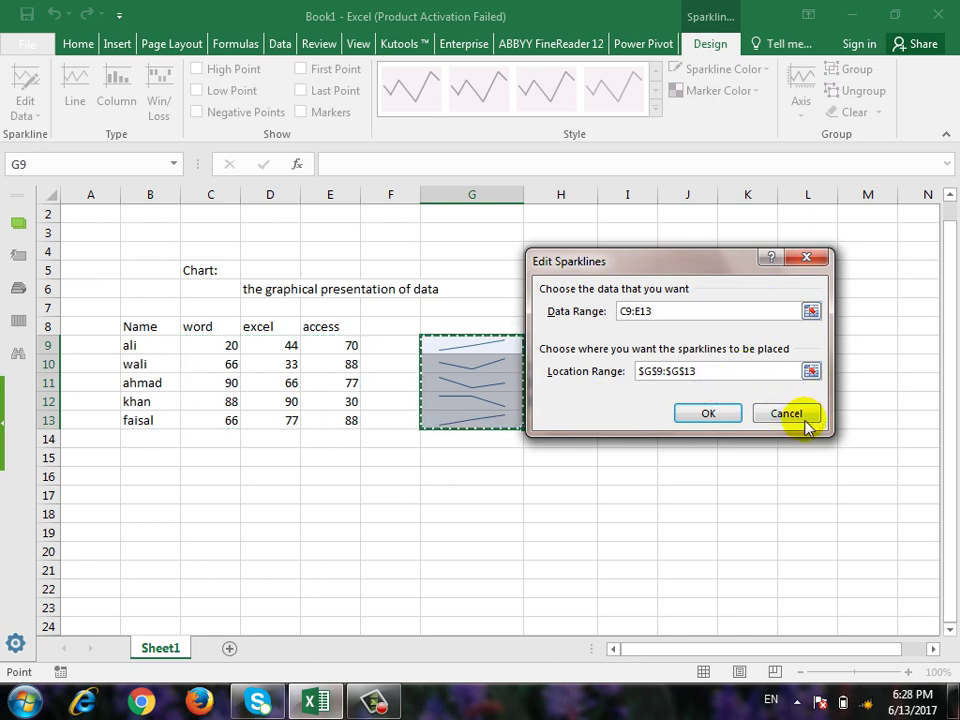
left_click(798, 416)
- Change the source data range of the single line sparkline in G9 to C9:D9
left_click(37, 116)
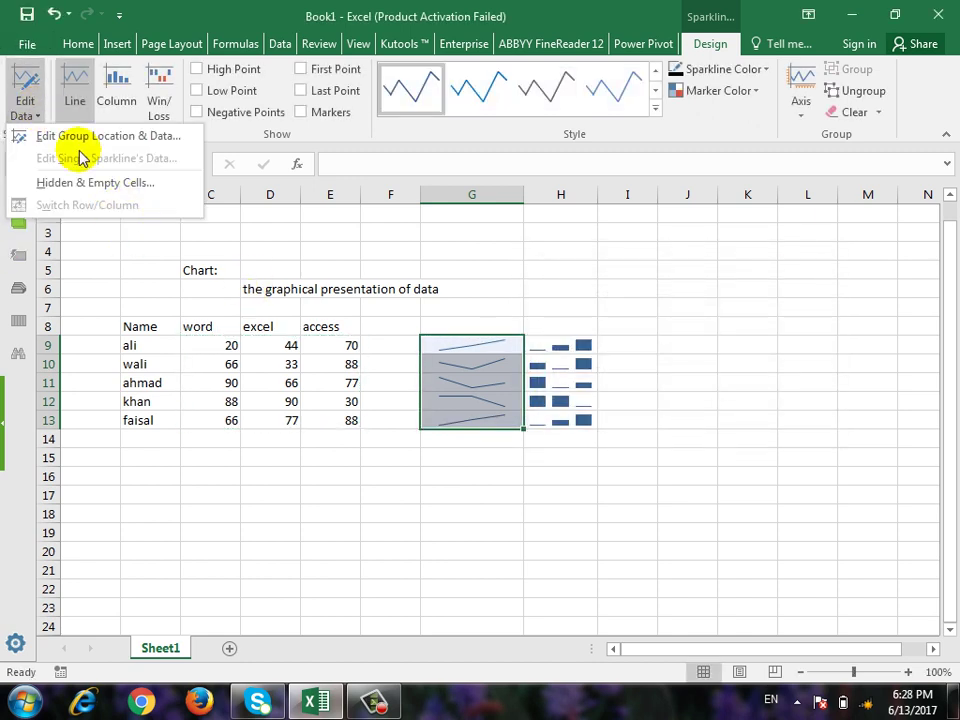
left_click(528, 364)
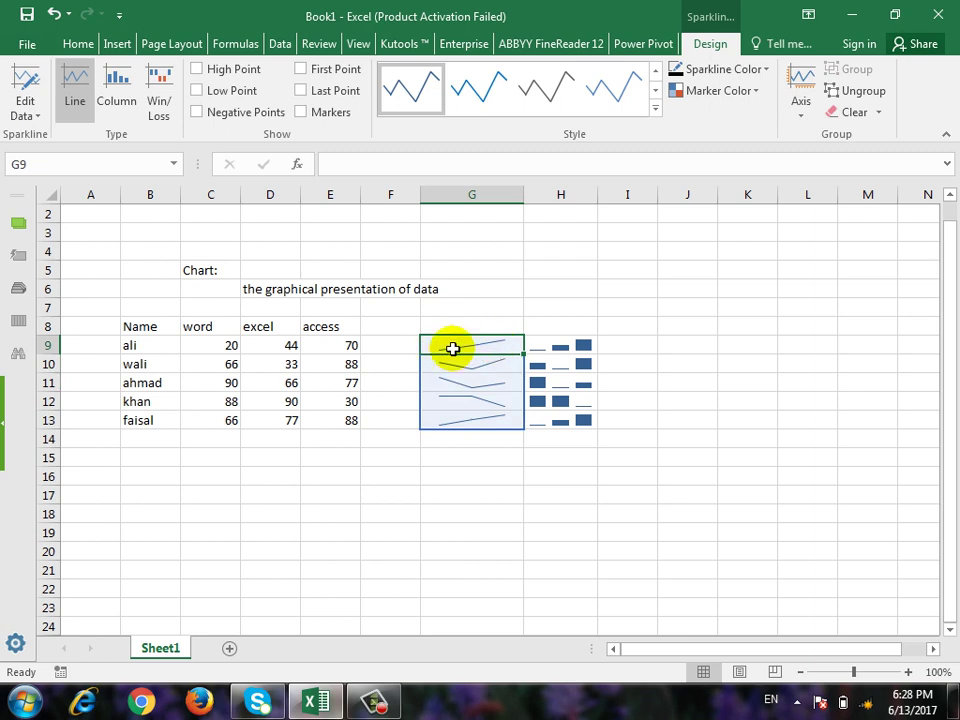
left_click(30, 105)
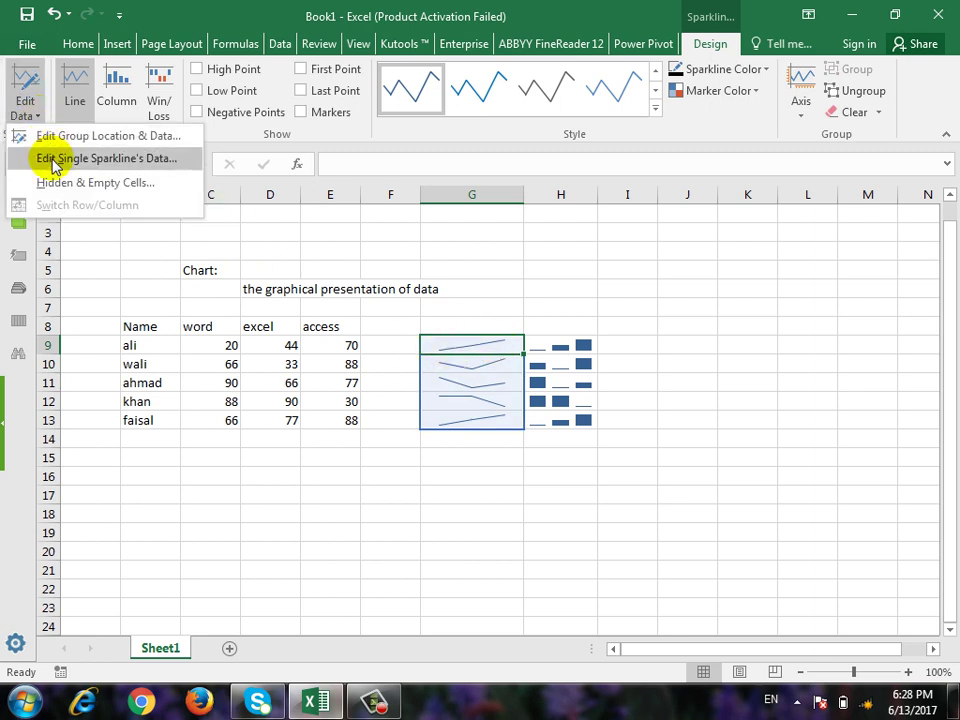
left_click(60, 158)
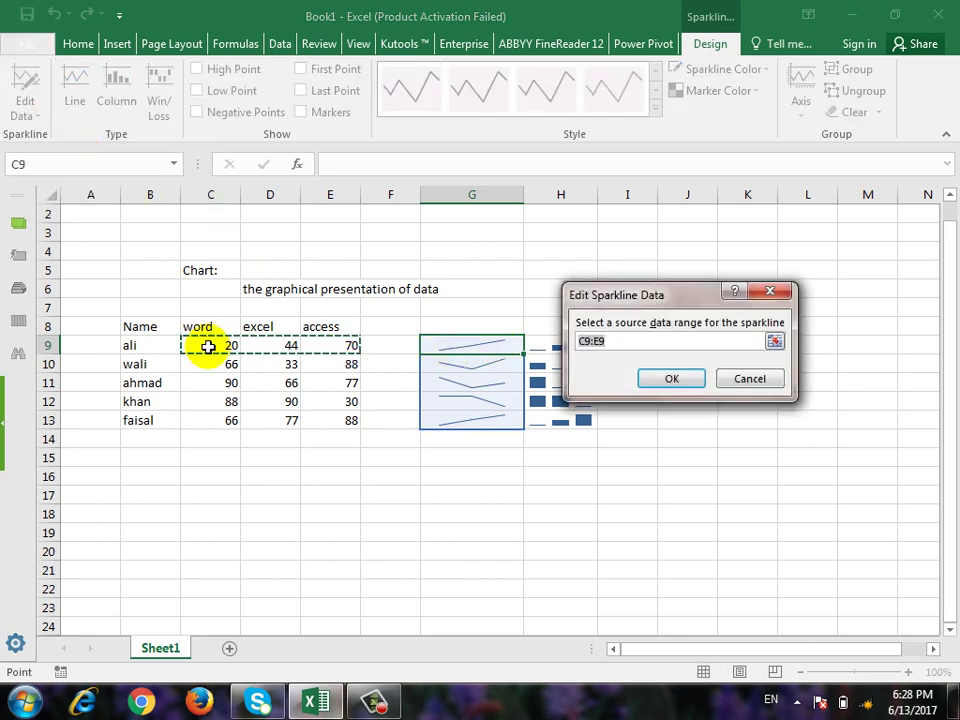
left_click_drag(208, 347, 291, 349)
left_click(671, 379)
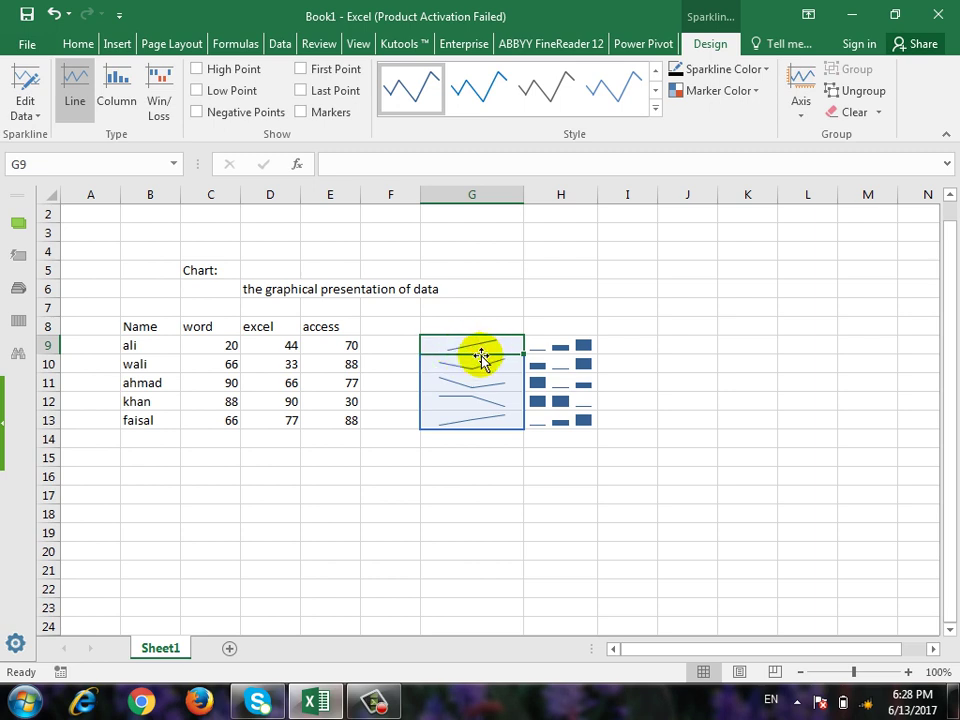
- Undo the G9 sparkline's data range change, and try the other sparkline types on G9:G13 before returning the group to Line
key("ctrl+z")
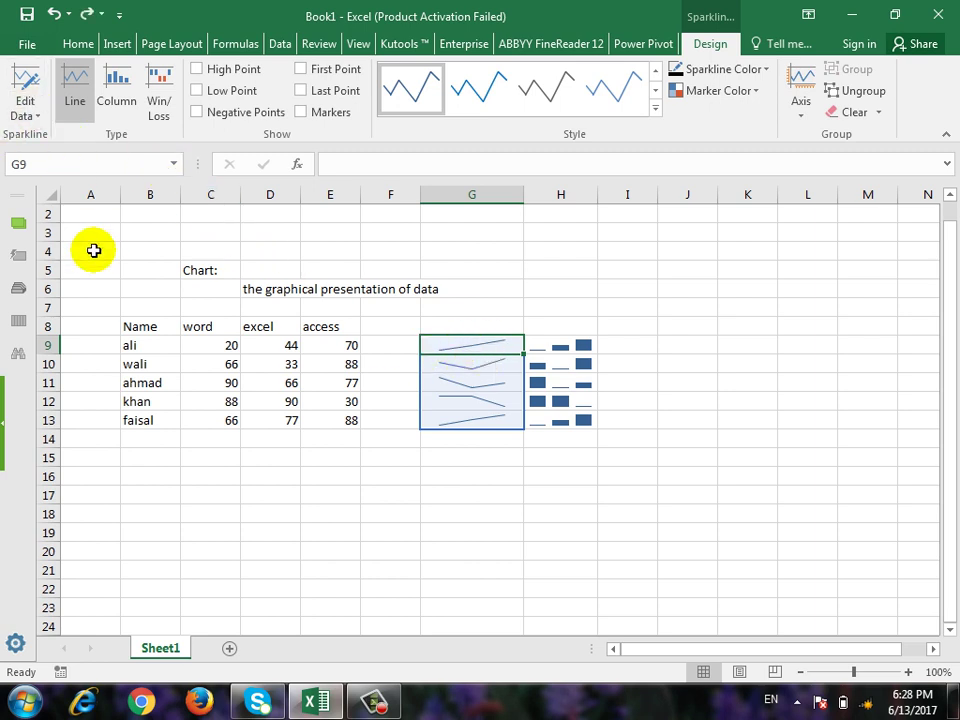
left_click(120, 100)
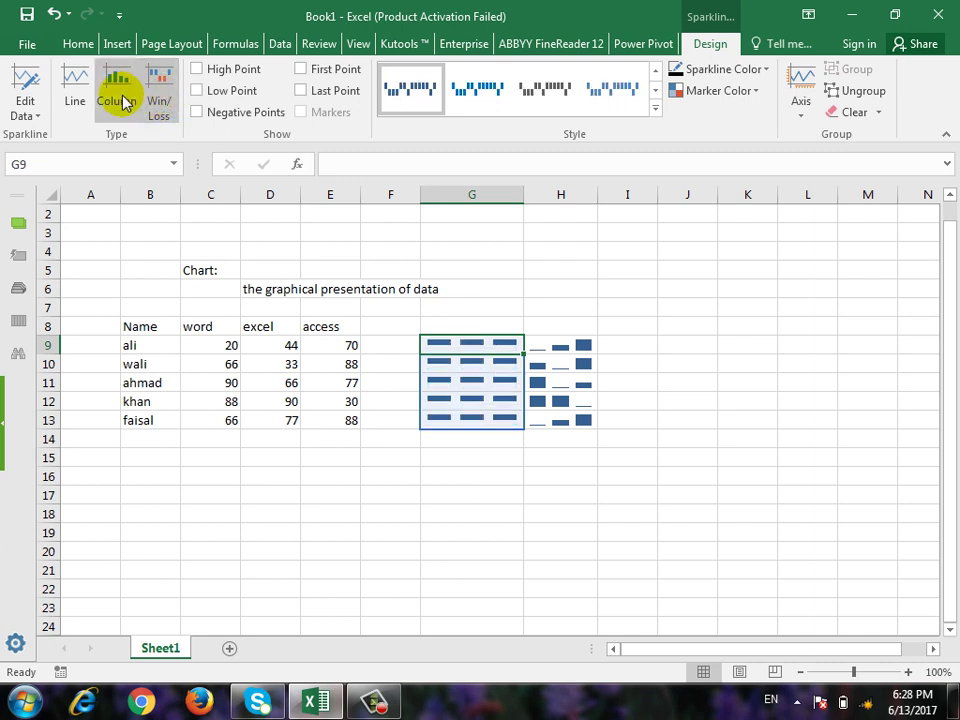
left_click(75, 87)
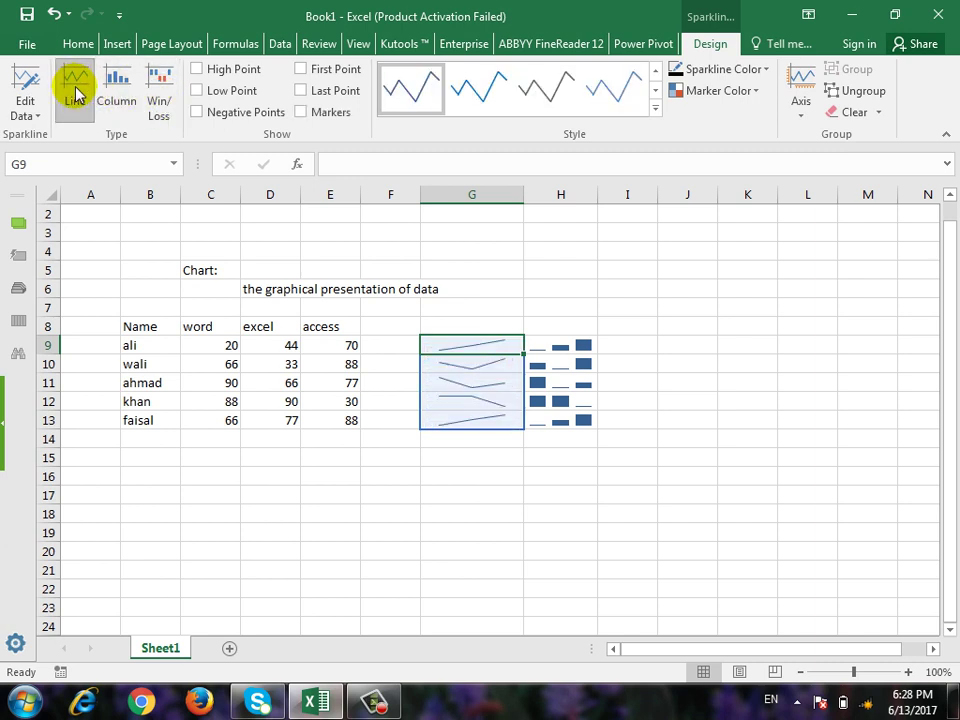
- Try highlighting the high points and the low points of the line sparklines in G9:G13, switching each option off again
left_click(248, 75)
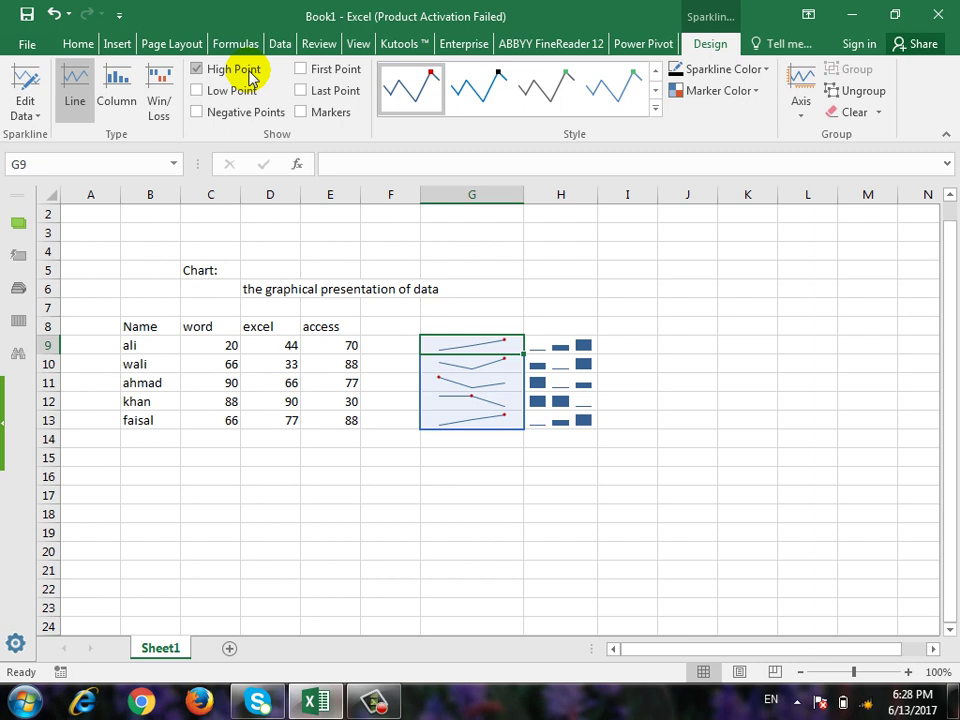
left_click(249, 74)
left_click(253, 93)
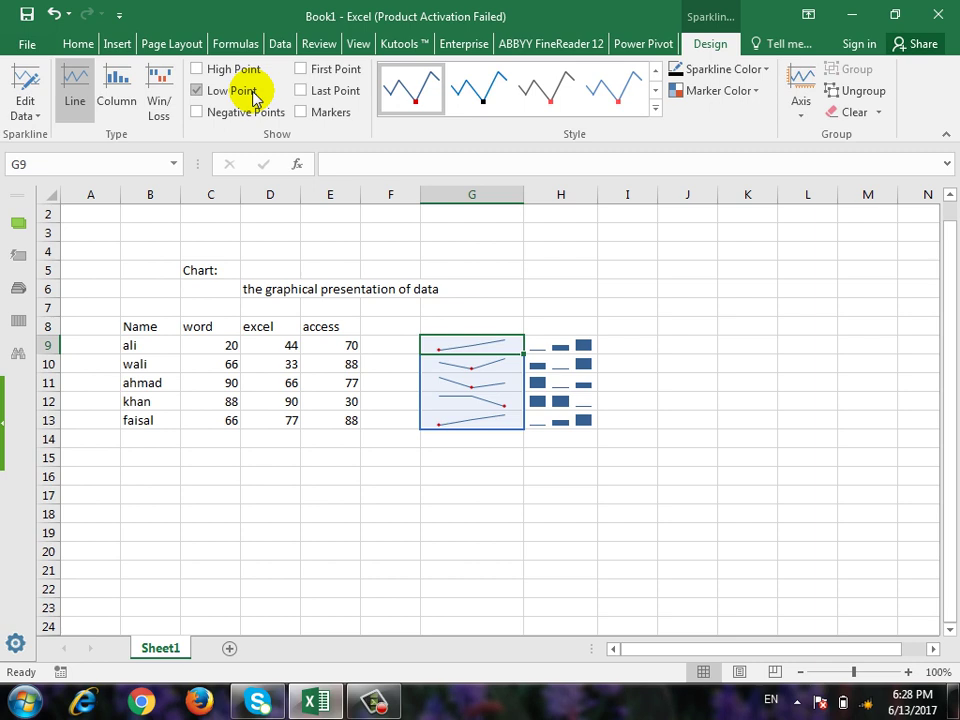
left_click(252, 91)
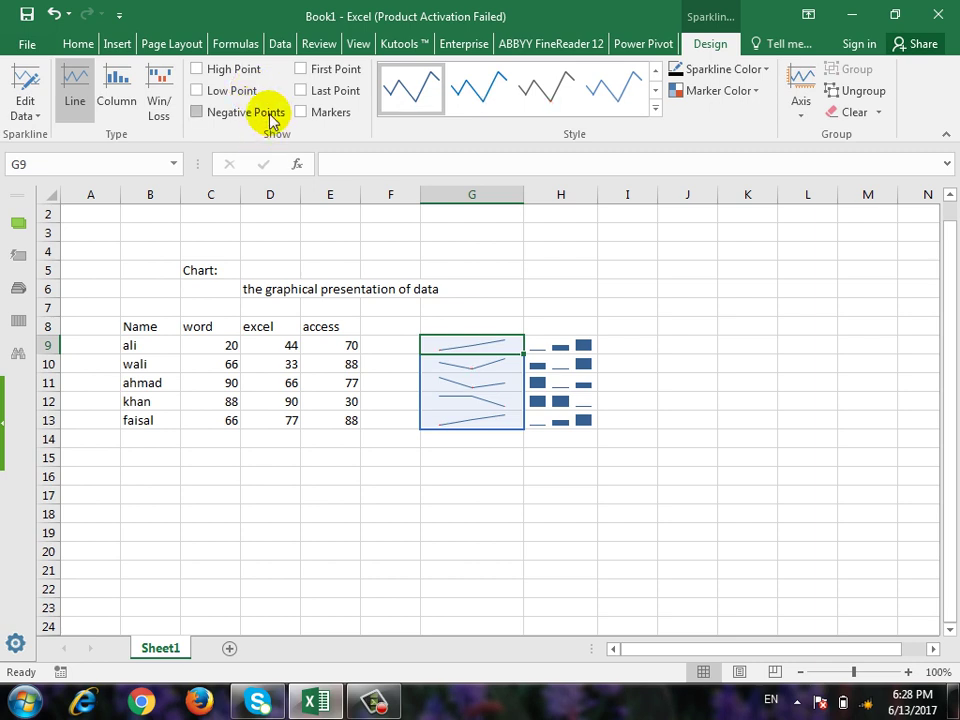
- Enable negative points for the line sparklines, test them with a word score of -20 in C9, and undo that score
left_click(273, 120)
left_click(225, 347)
type("-20")
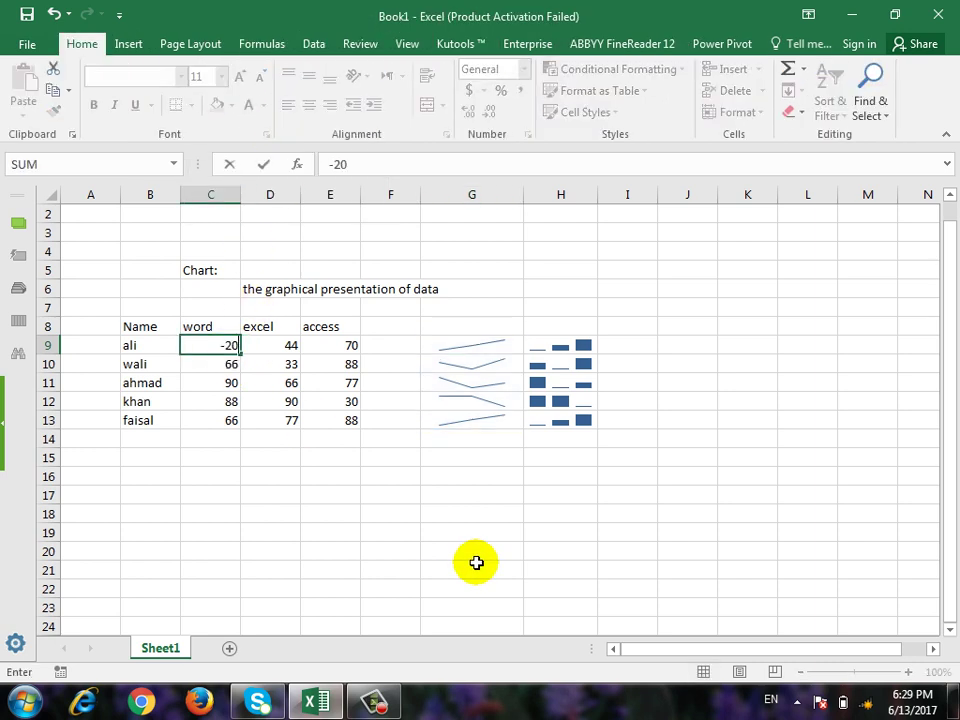
key("Return")
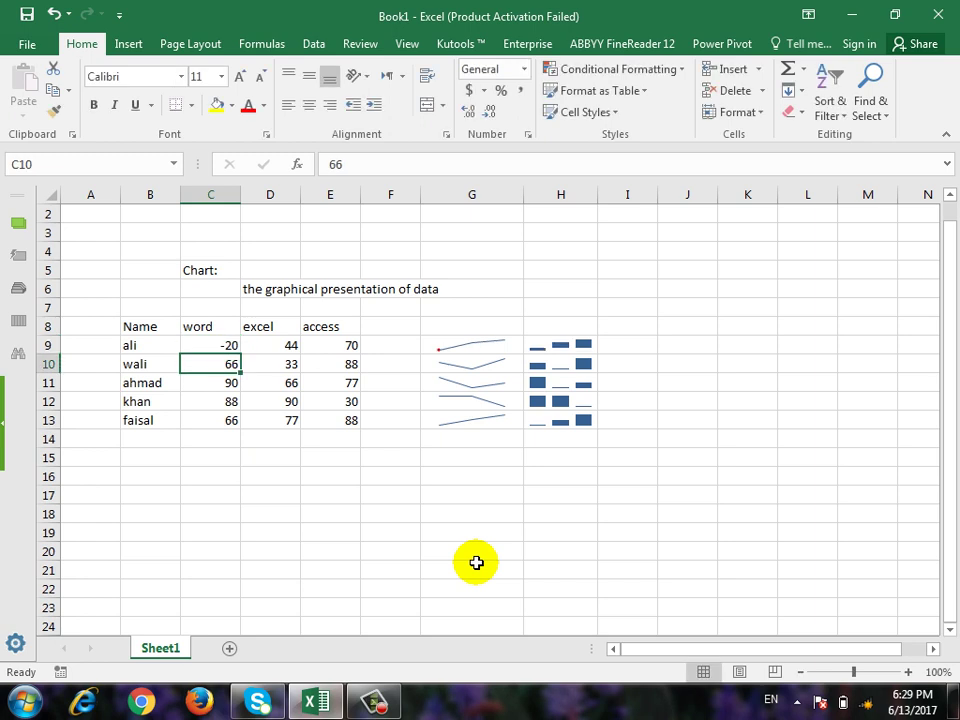
key("ctrl+z")
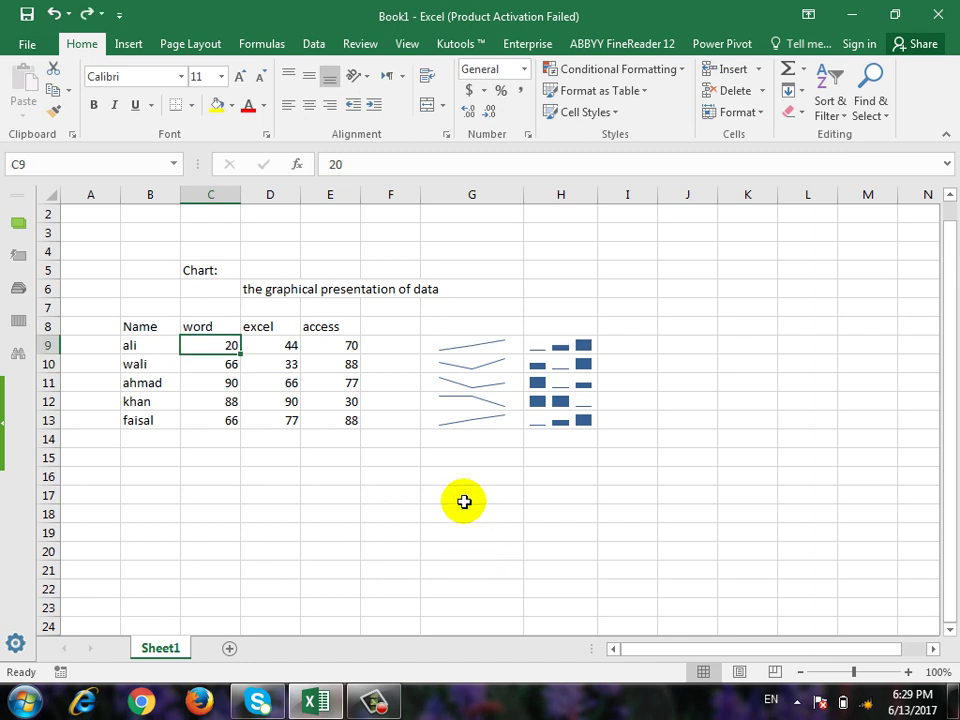
- For the line sparklines in G9:G13, turn off negative points and show the first point, last point and markers
left_click_drag(463, 340, 463, 418)
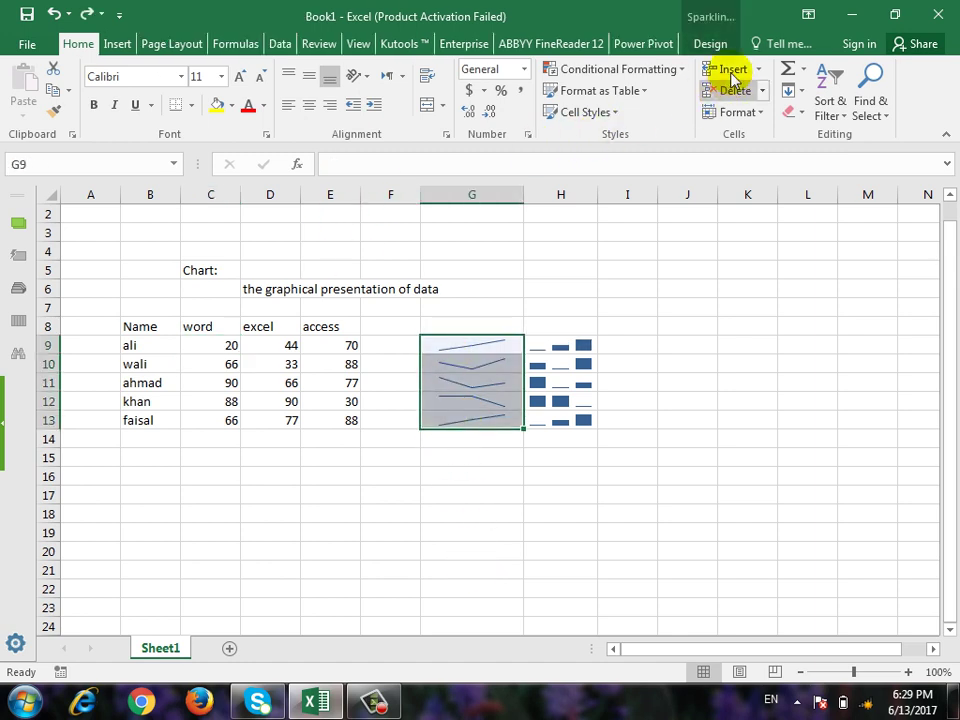
left_click(710, 43)
left_click(255, 112)
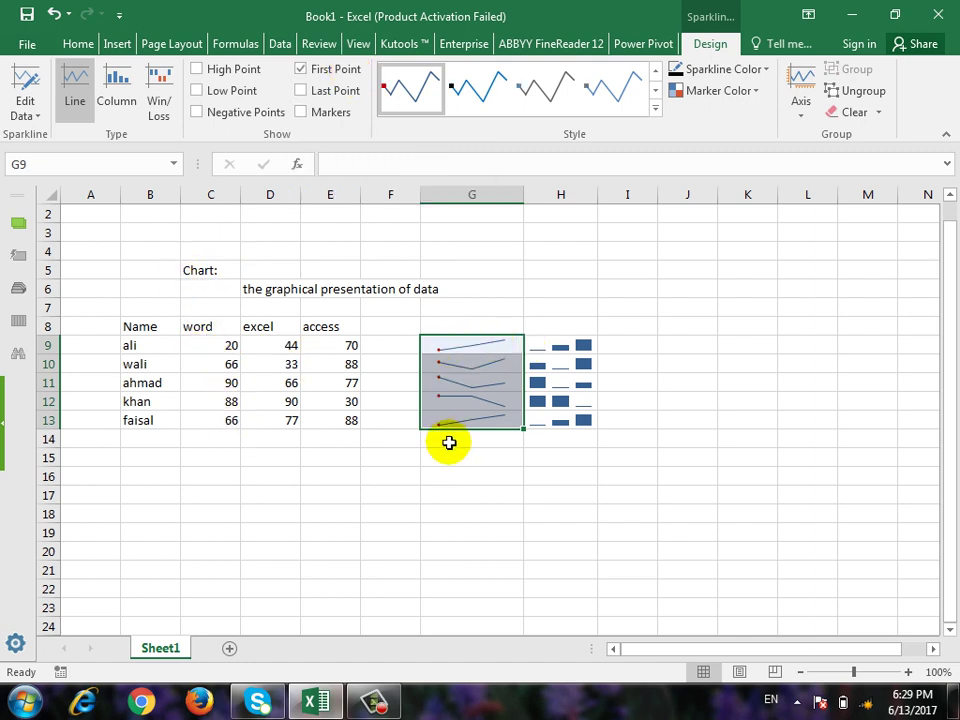
left_click(350, 91)
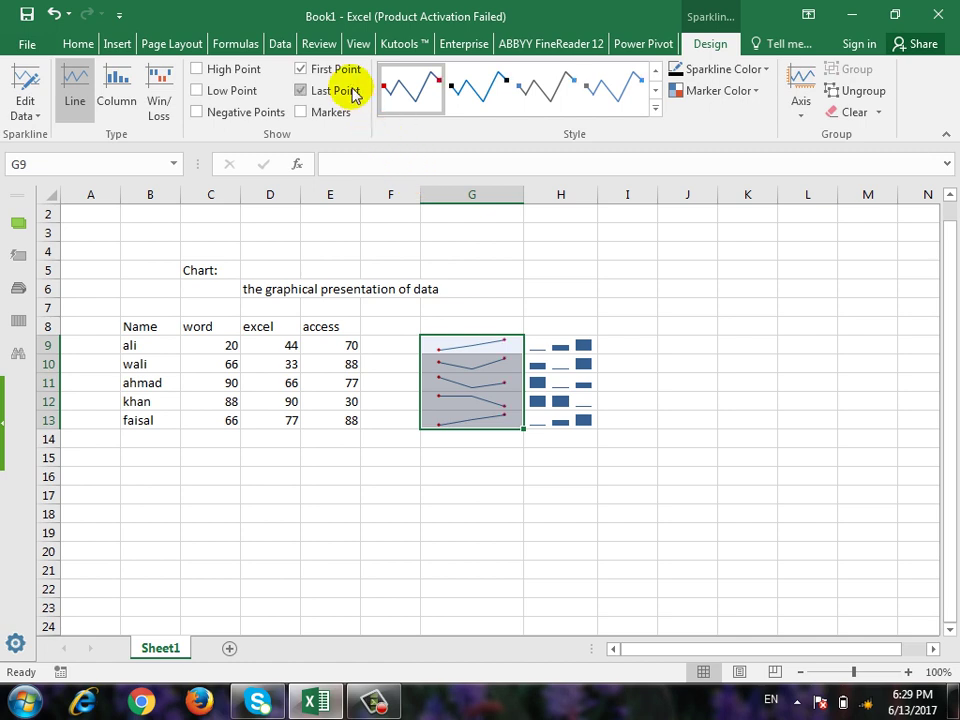
left_click(333, 115)
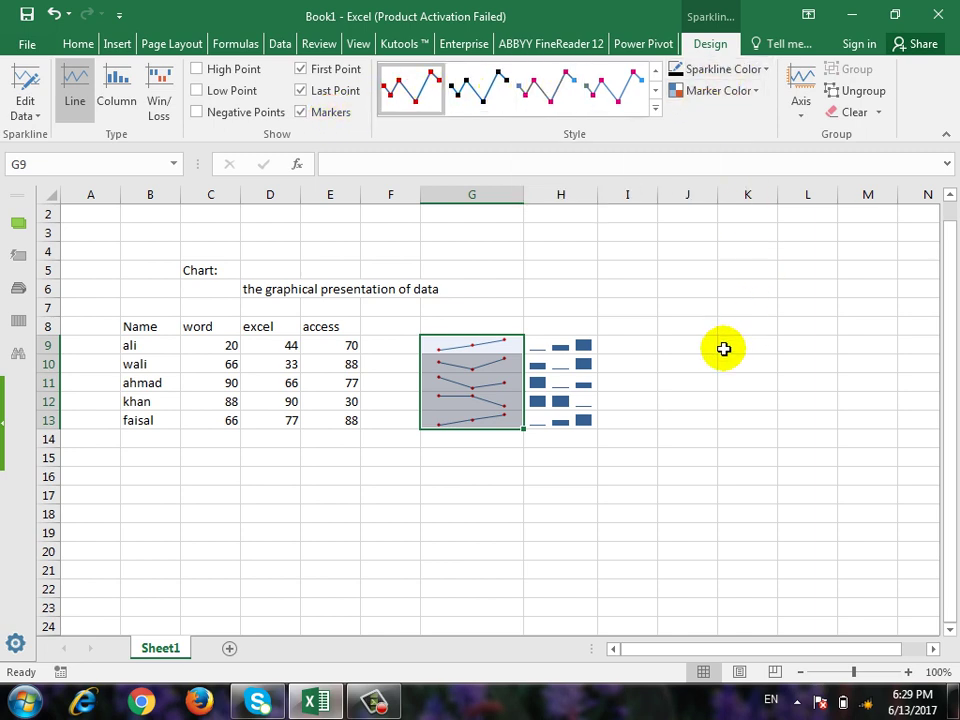
left_click(117, 42)
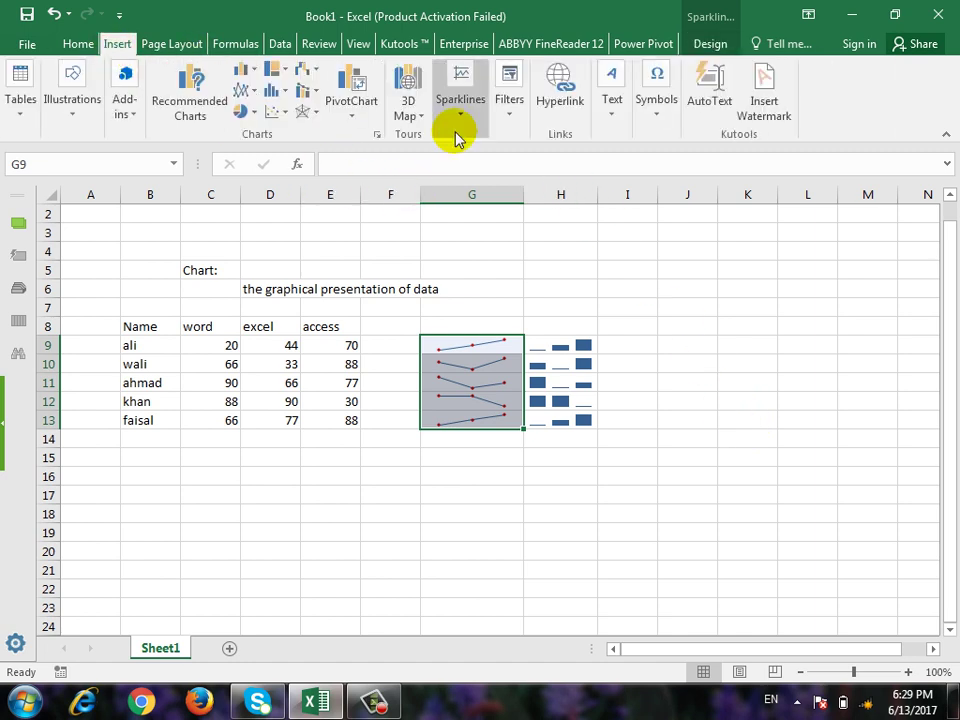
left_click(521, 118)
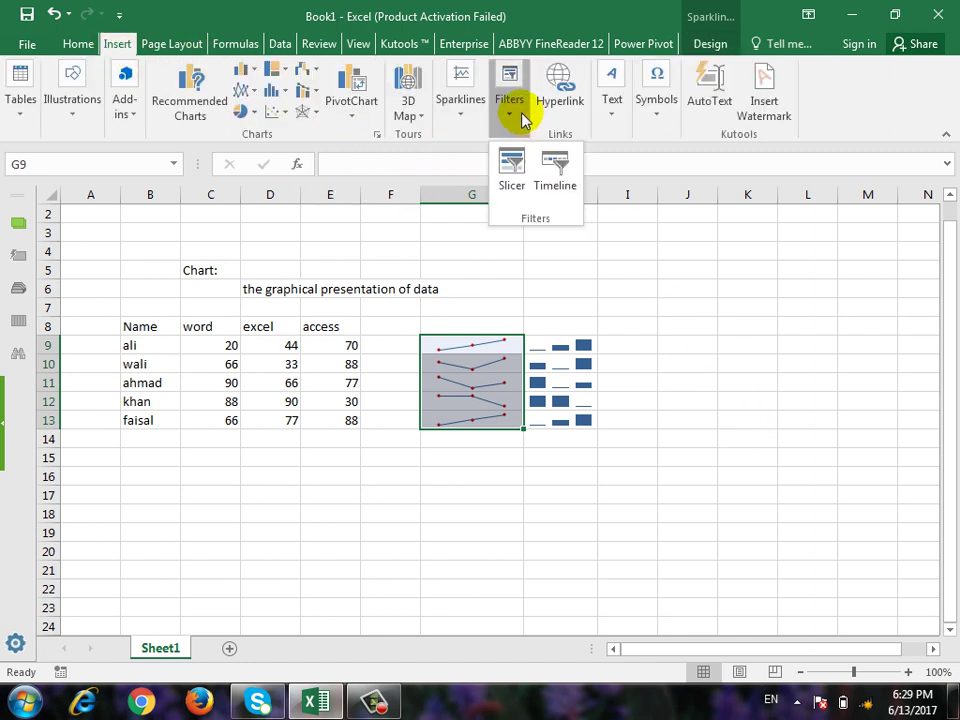
left_click(521, 118)
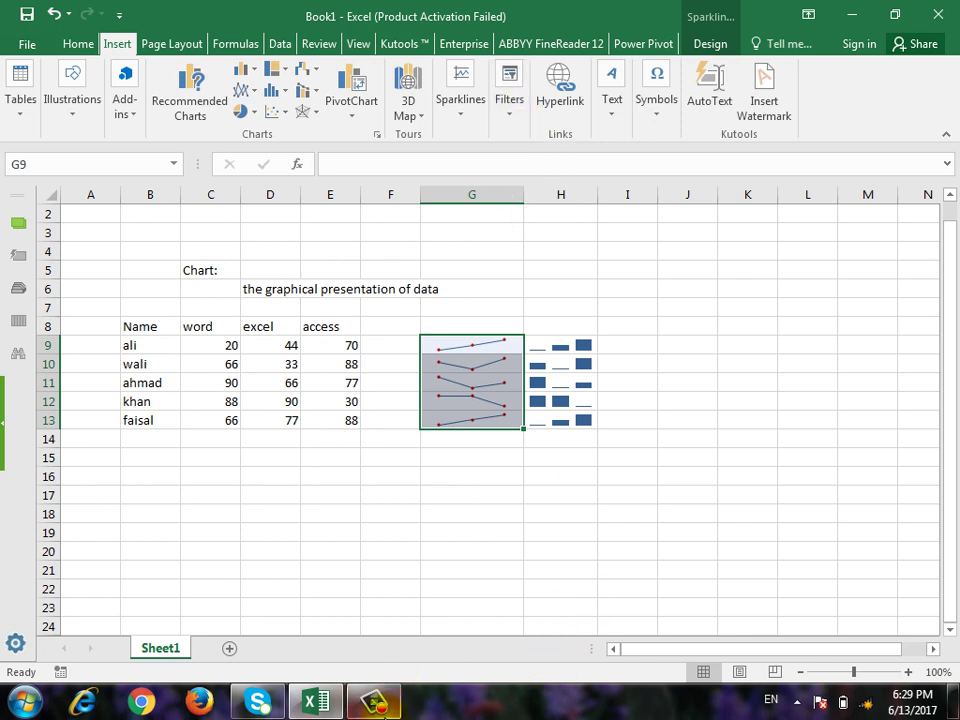